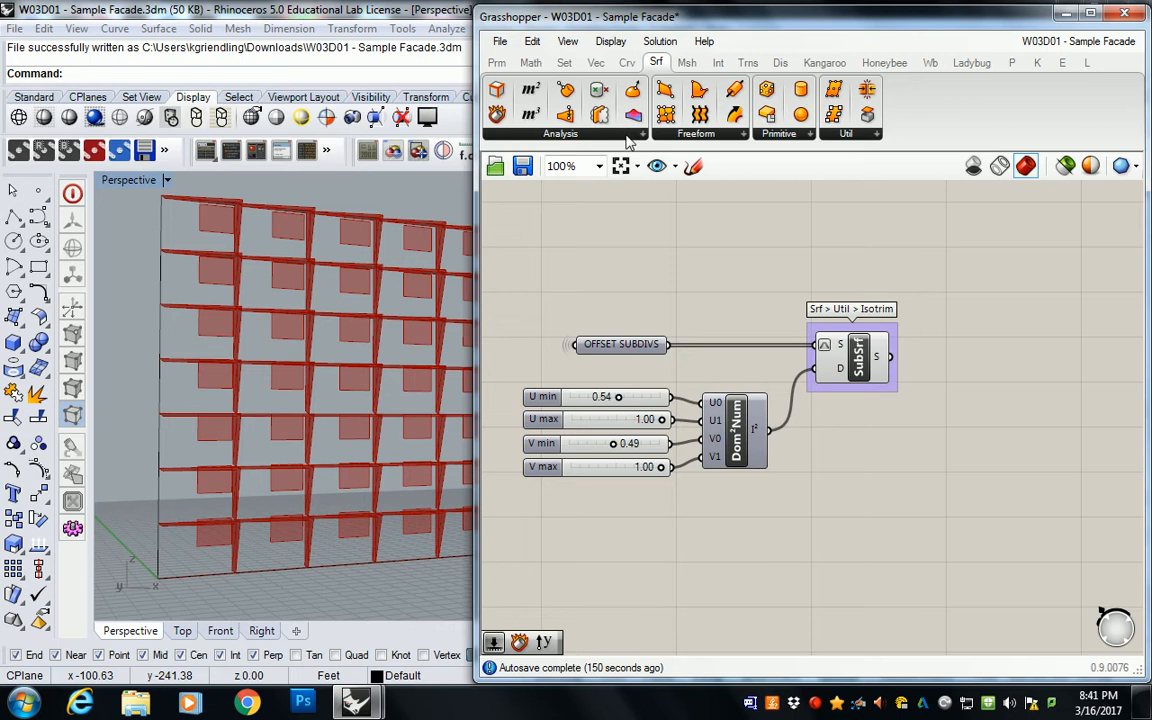
Step: Add a Deconstruct Brep component beside the Isotrim component and feed it the SubSrf surface output
drag(694, 244, 972, 355)
right_drag(950, 361, 716, 353)
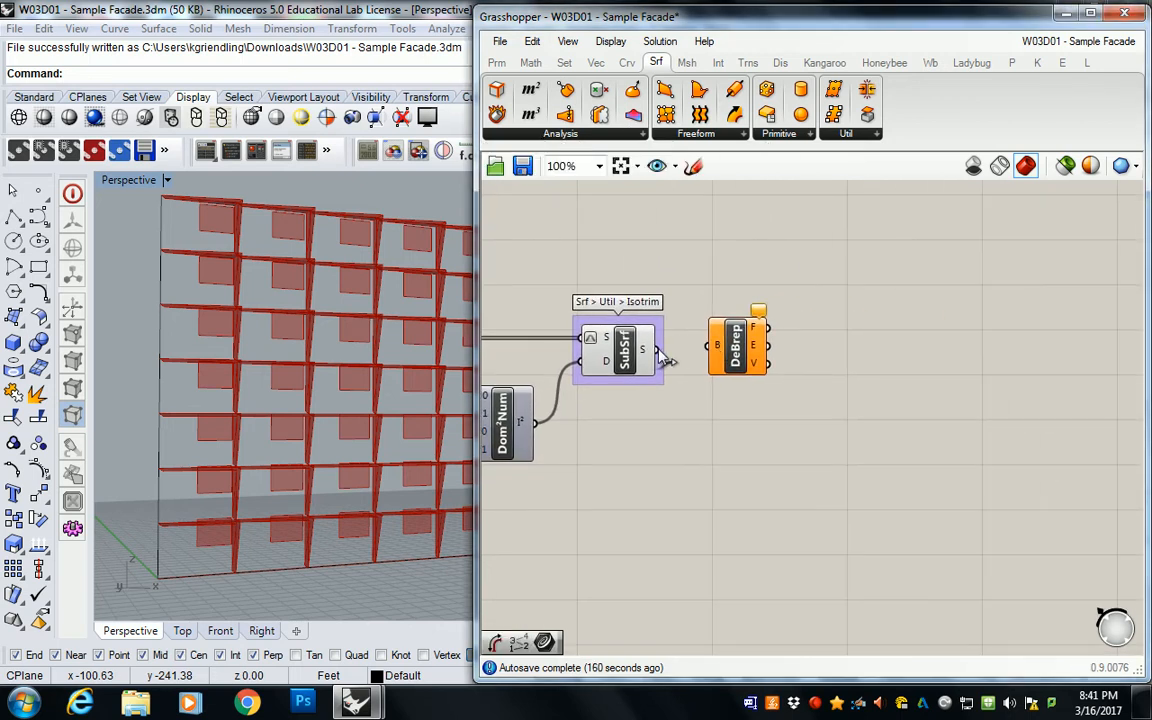
drag(656, 349, 731, 356)
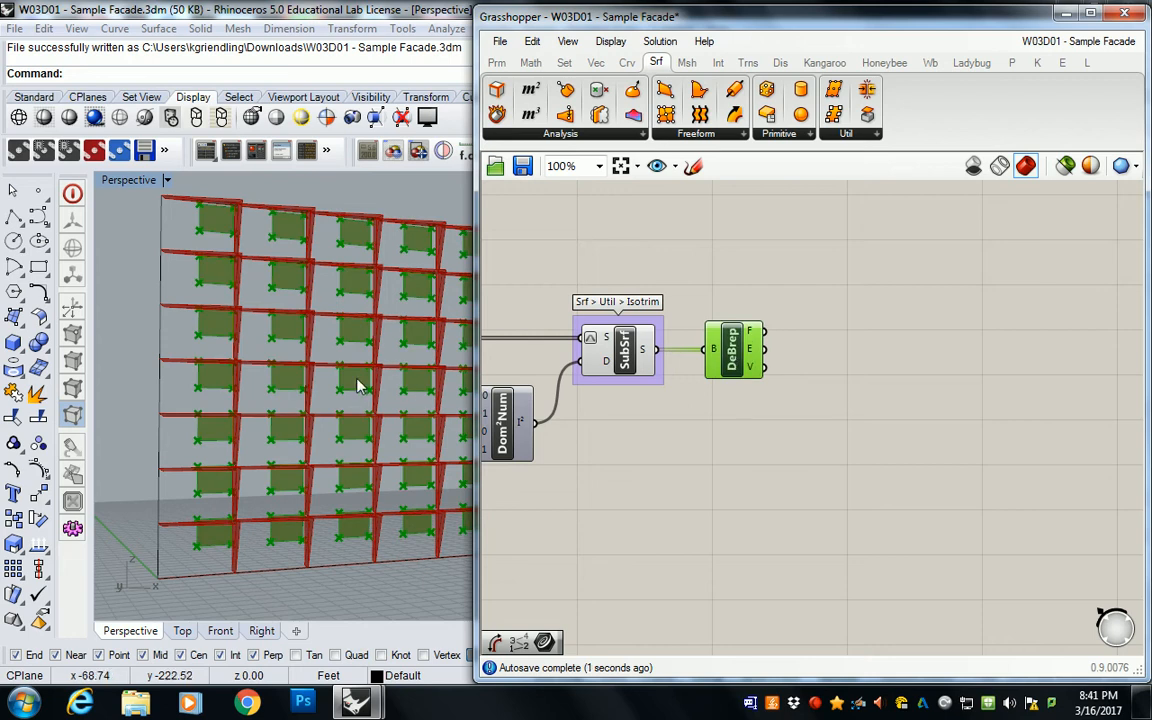
right_drag(512, 397, 549, 385)
right_drag(283, 378, 317, 333)
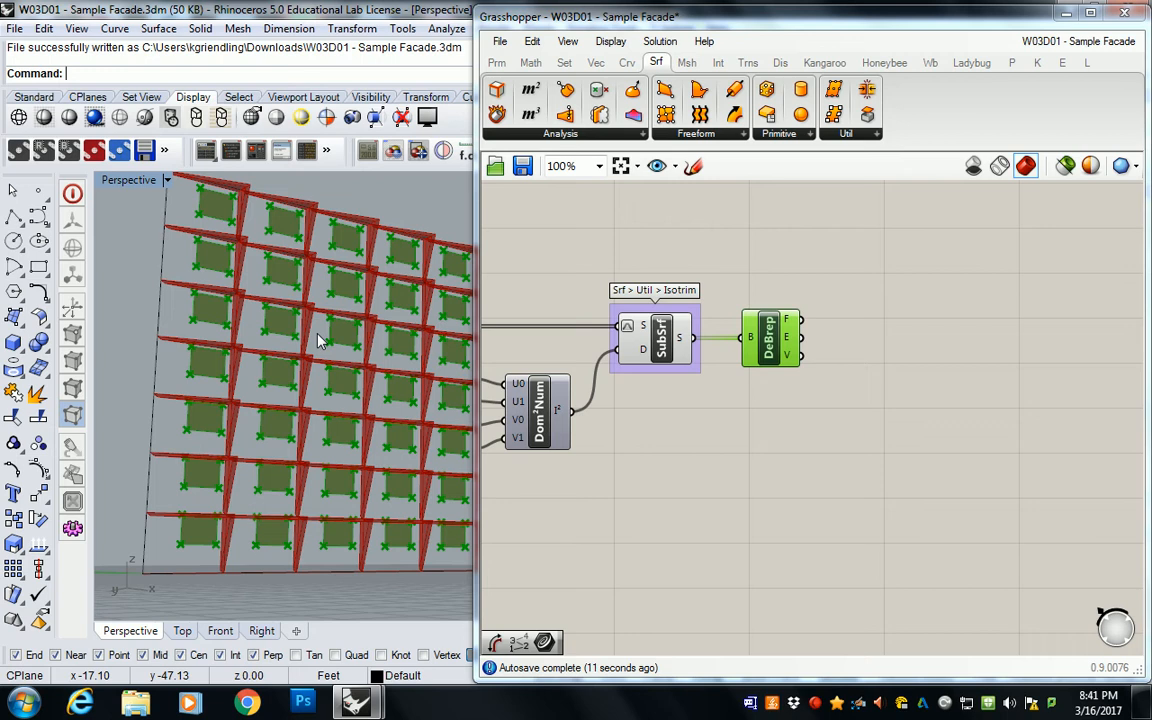
click(754, 256)
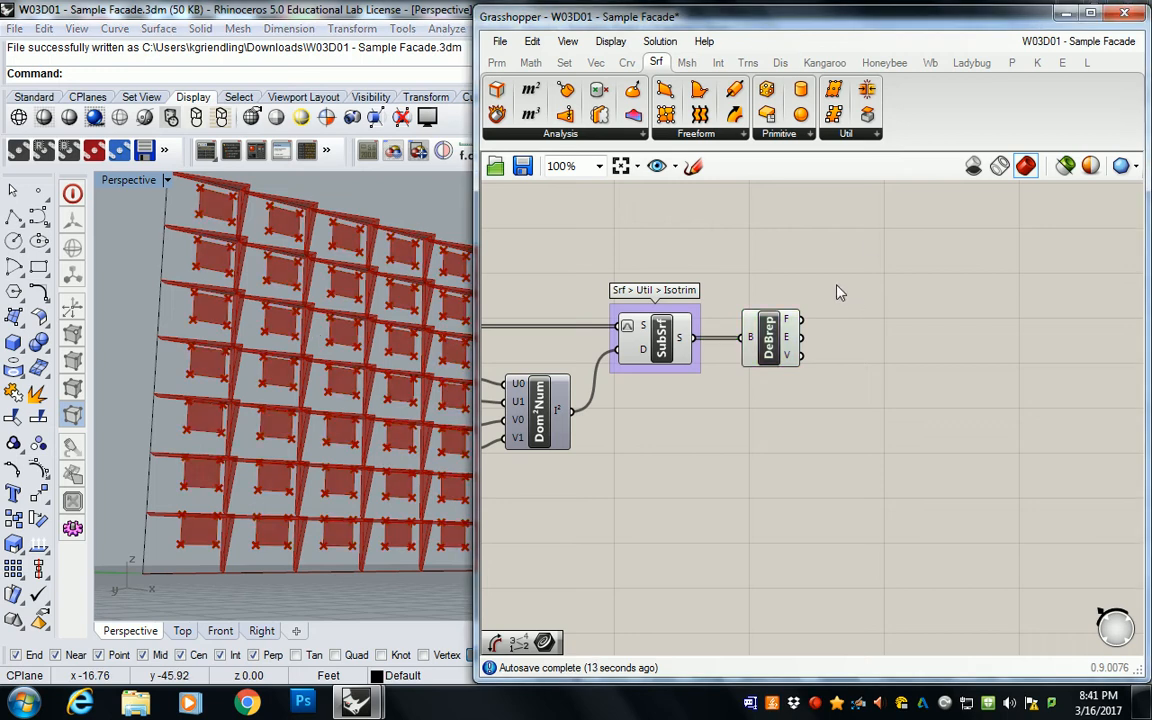
Step: Duplicate the SUBDIV SRF parameter and place the copy beside the original, wired to the original's output
scroll(802, 330, down, 4)
right_drag(802, 330, 810, 376)
right_drag(288, 352, 309, 363)
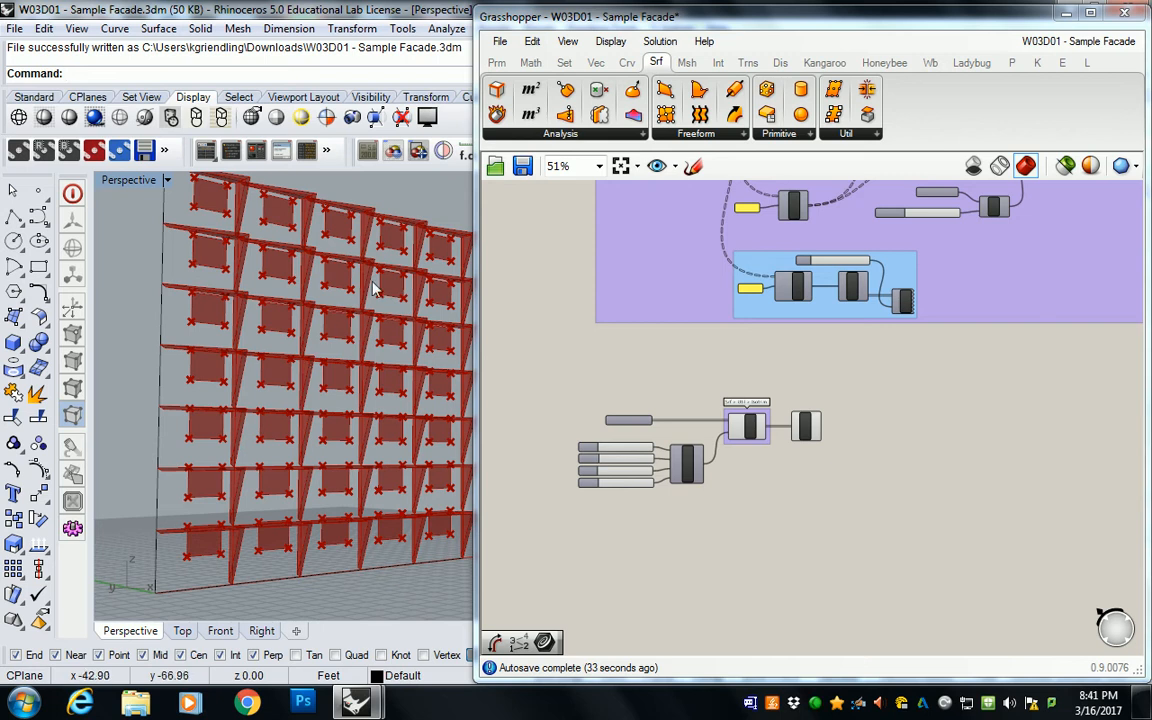
right_drag(674, 319, 757, 416)
scroll(757, 416, up, 5)
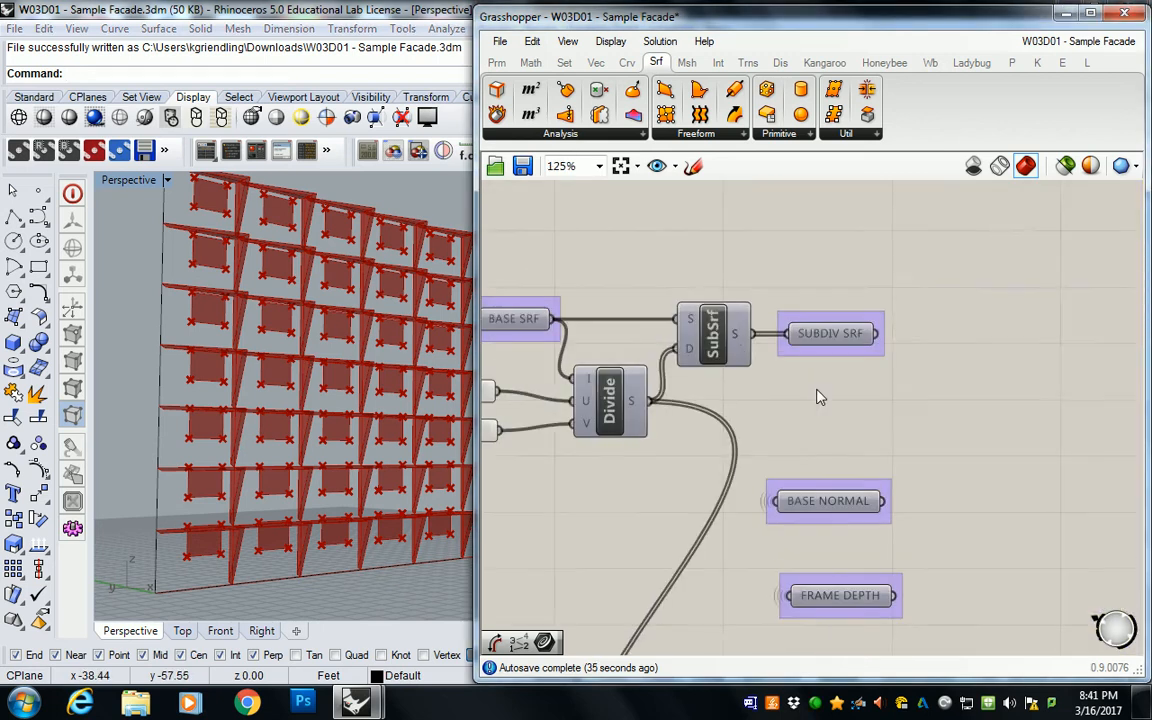
right_drag(729, 358, 729, 263)
click(828, 248)
key(ctrl+c)
key(ctrl+v)
drag(846, 255, 967, 282)
Step: Set the wire display of the copied SUBDIV SRF parameter to hidden
right_click(953, 282)
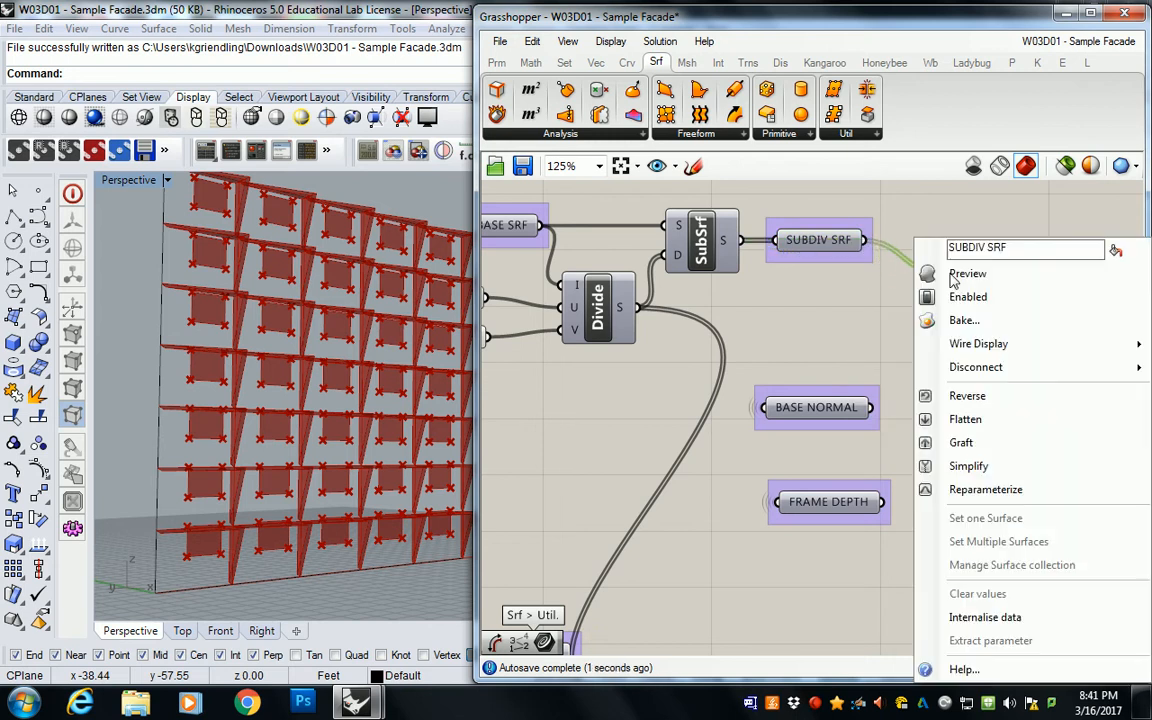
mouse_move(1001, 343)
click(862, 380)
Step: Move the copied SUBDIV SRF parameter to the free canvas area just above the OFFSET SUBDIVS and Isotrim components
scroll(907, 330, down, 1)
scroll(907, 330, down, 8)
right_drag(980, 375, 823, 261)
drag(797, 229, 889, 453)
scroll(907, 454, up, 5)
right_drag(924, 456, 822, 412)
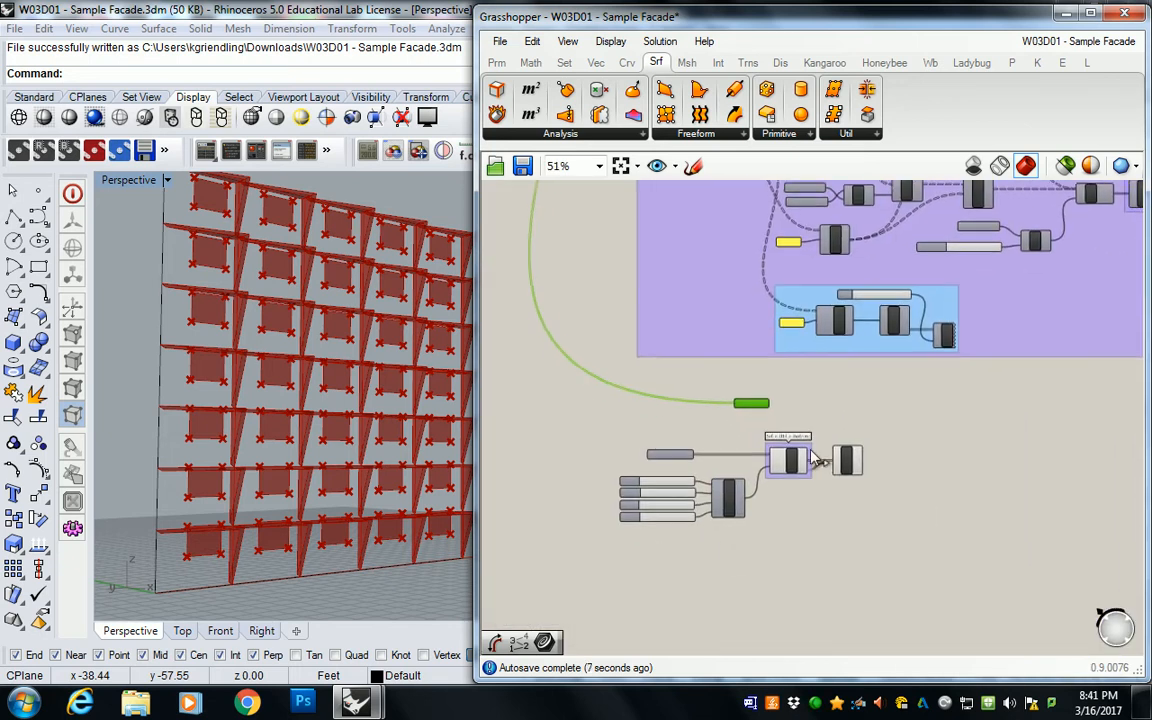
scroll(812, 445, up, 3)
drag(866, 578, 604, 304)
drag(720, 376, 723, 438)
click(741, 407)
right_drag(741, 407, 715, 276)
drag(704, 312, 760, 300)
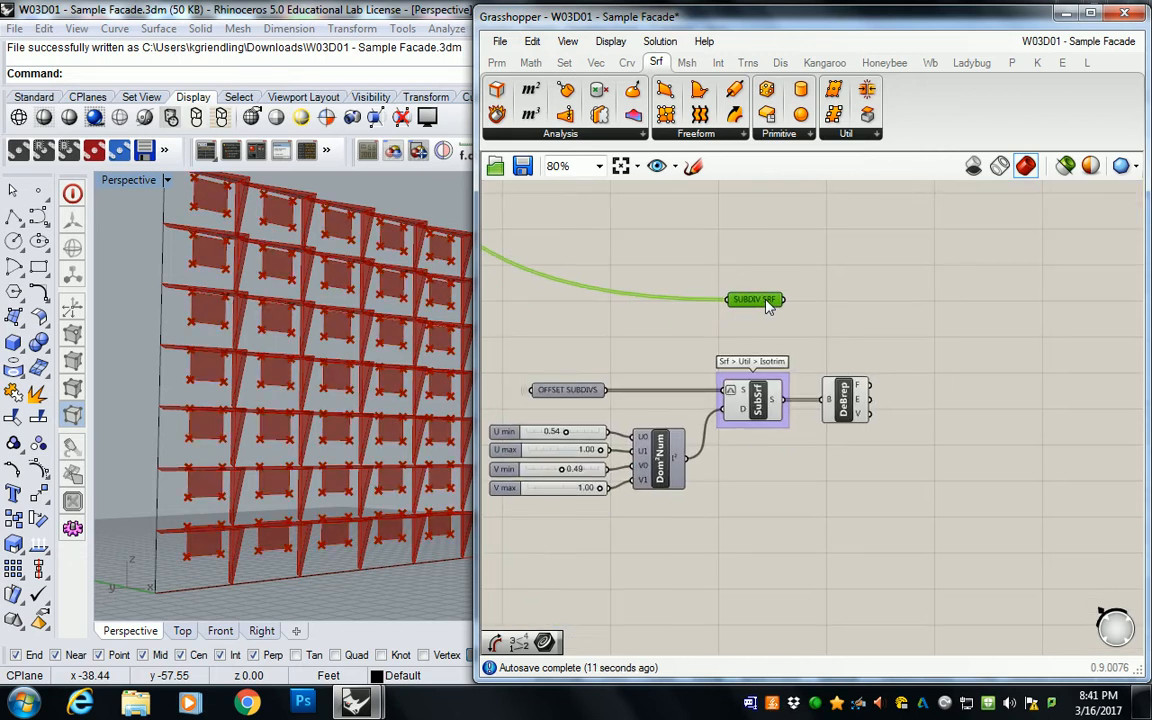
Step: Duplicate the Deconstruct Brep component next to the copied SUBDIV SRF parameter and connect that parameter to its B input
click(853, 296)
click(843, 410)
alt+drag(841, 410, 849, 319)
drag(785, 300, 836, 294)
right_drag(301, 248, 240, 316)
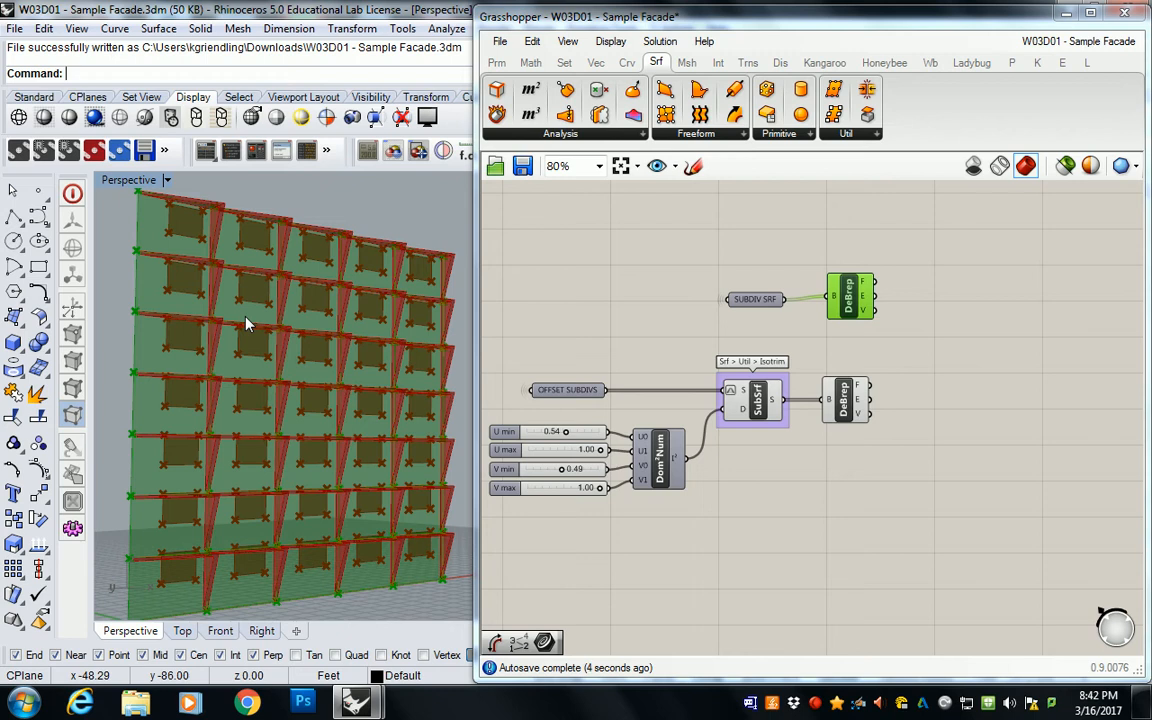
click(606, 263)
Step: Turn off the preview of the Deconstruct Brep component fed by SUBDIV SRF
click(851, 305)
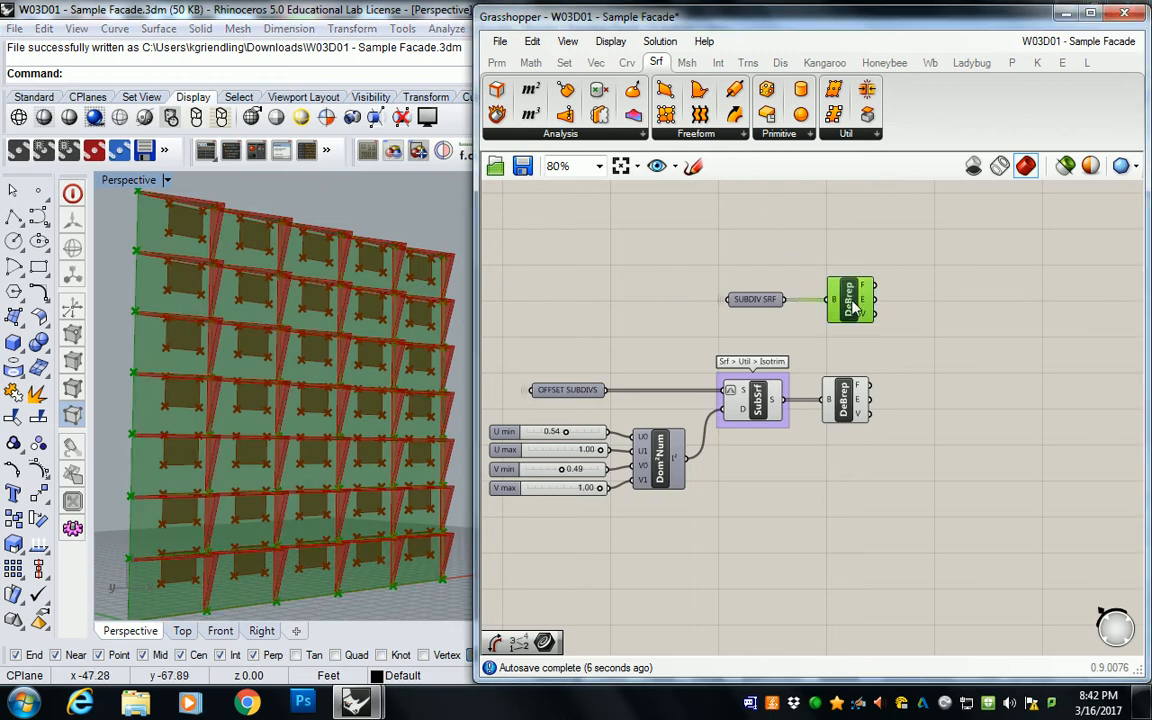
right_drag(260, 350, 211, 352)
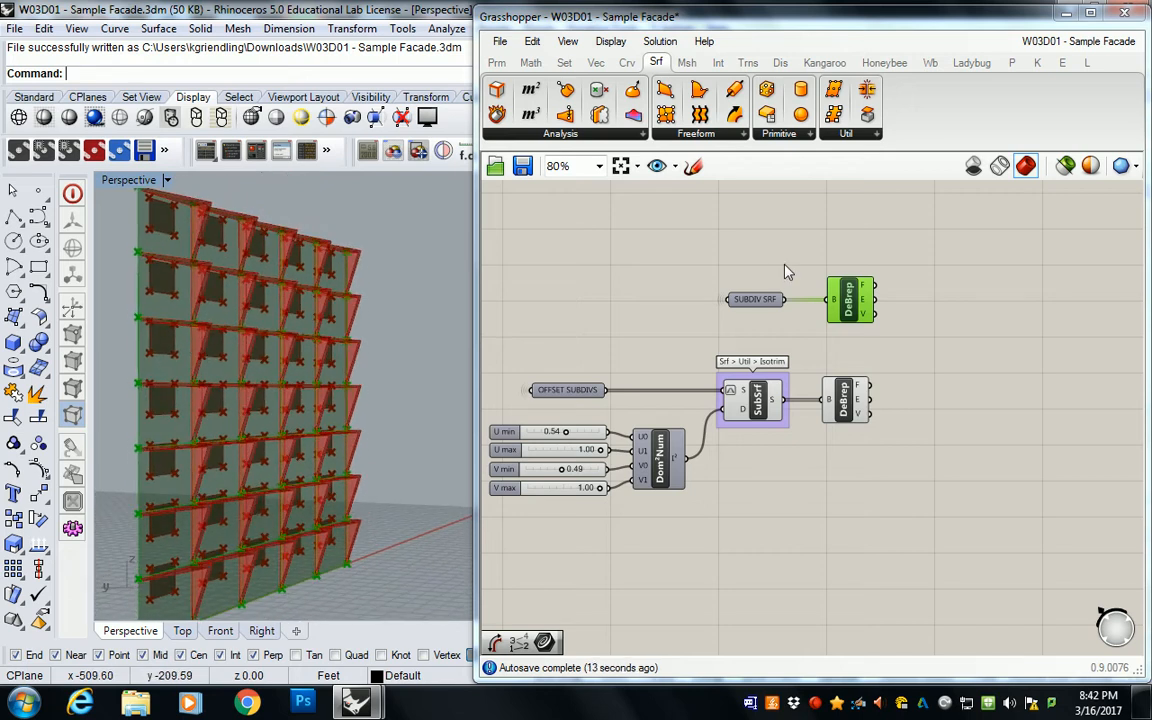
right_click(850, 292)
click(884, 325)
right_drag(263, 308, 212, 344)
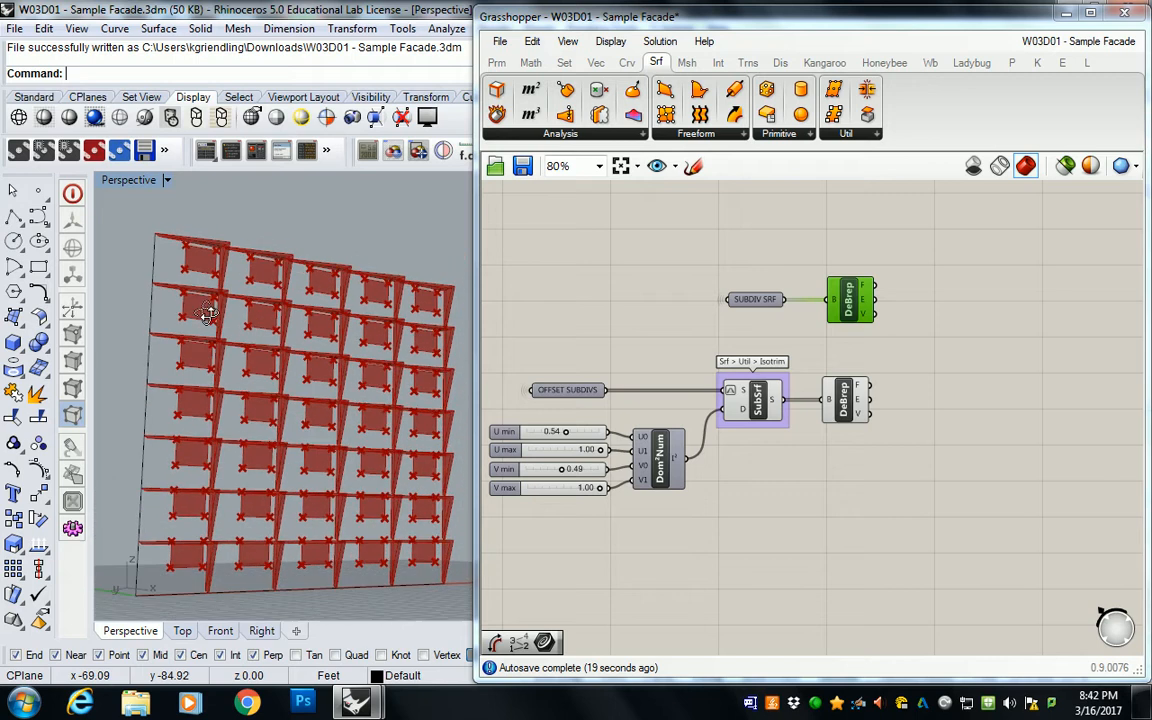
click(735, 258)
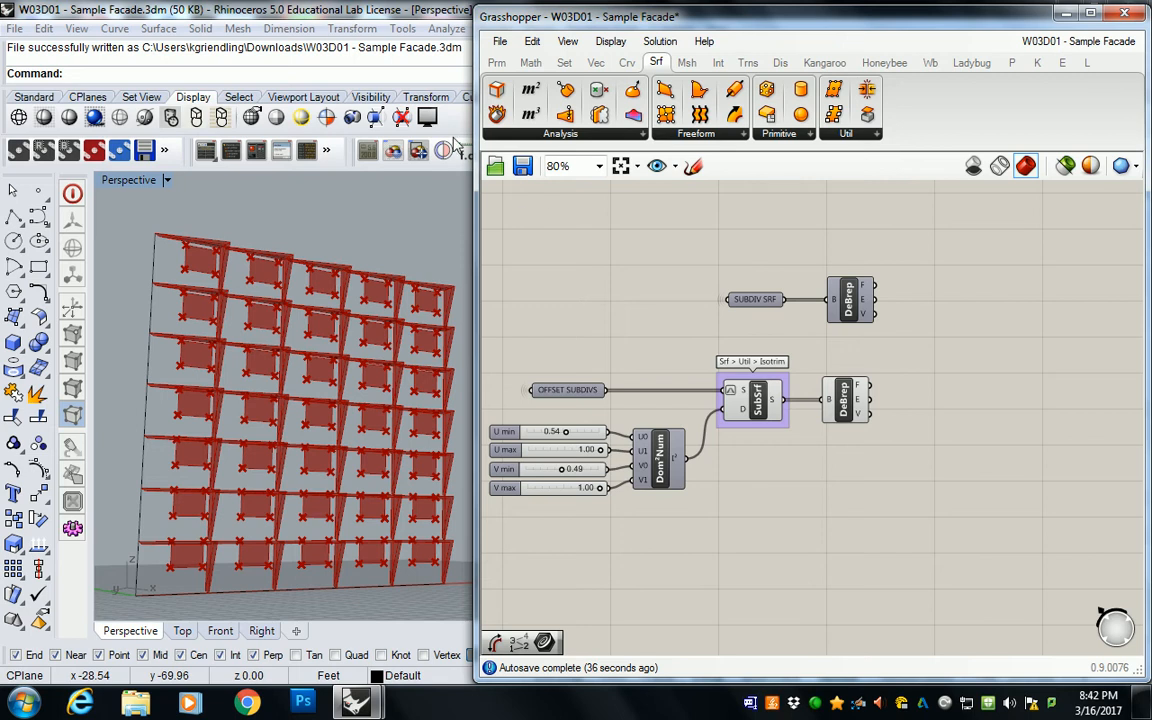
Step: Add a Point List component fed by the vertices output of the Isotrim branch's Deconstruct Brep
scroll(212, 282, up, 2)
scroll(839, 279, down, 3)
right_drag(839, 279, 674, 299)
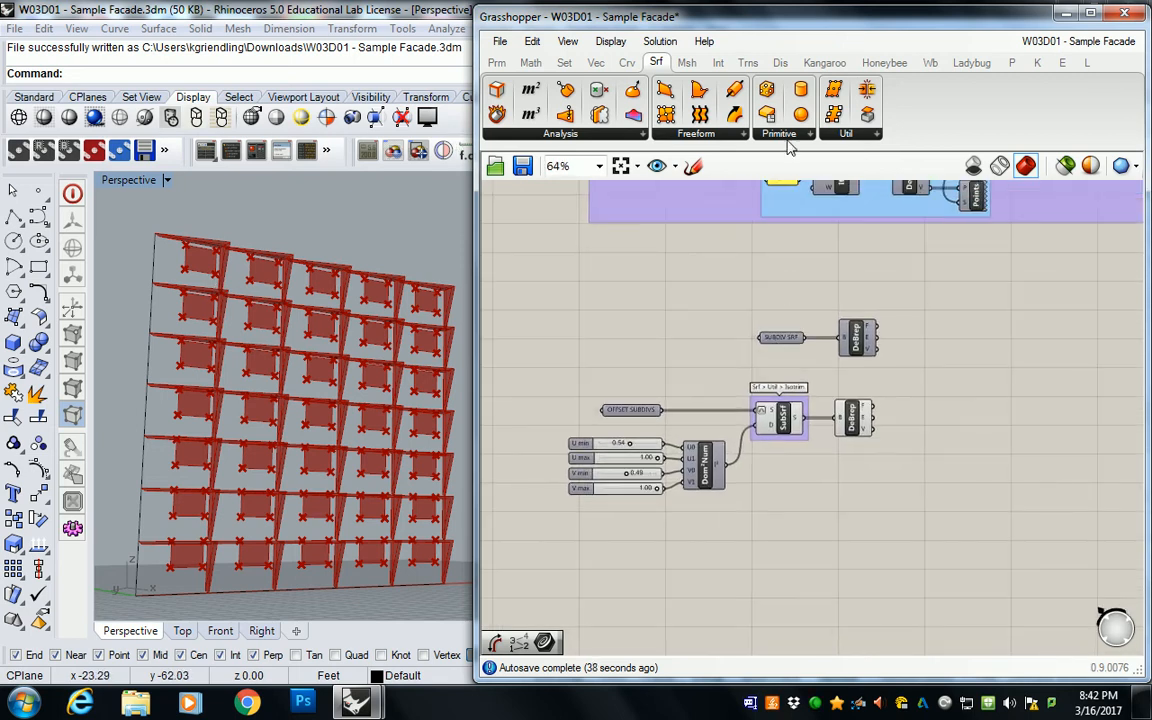
click(780, 62)
drag(807, 90, 862, 424)
scroll(945, 448, up, 1)
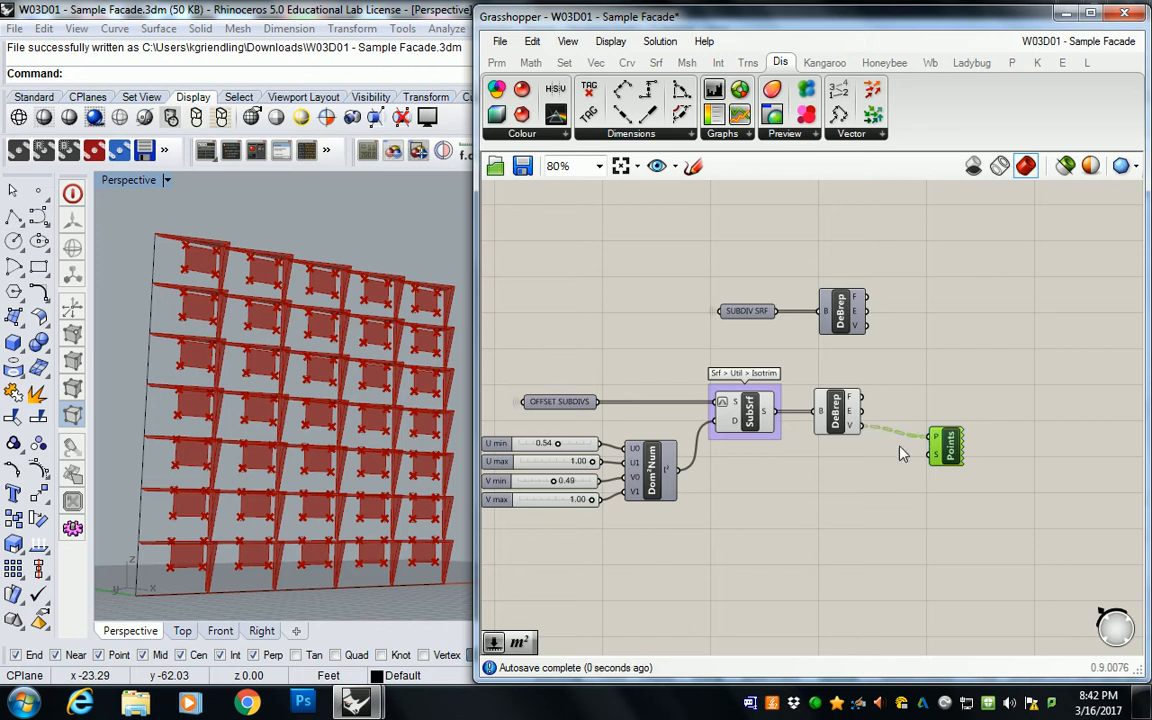
Step: Add a number slider, connect it to the Point List's size input, and set it to 1 to inspect the vertex numbering
double_click(862, 472)
text(0)
key(Return)
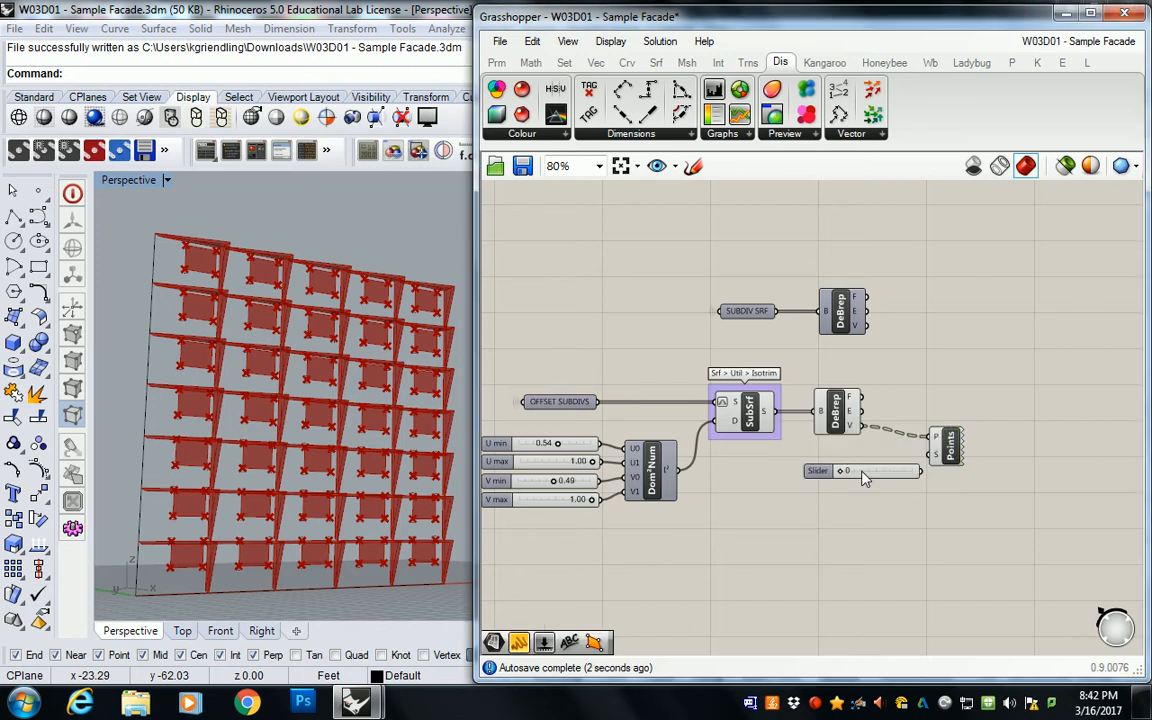
drag(899, 473, 935, 455)
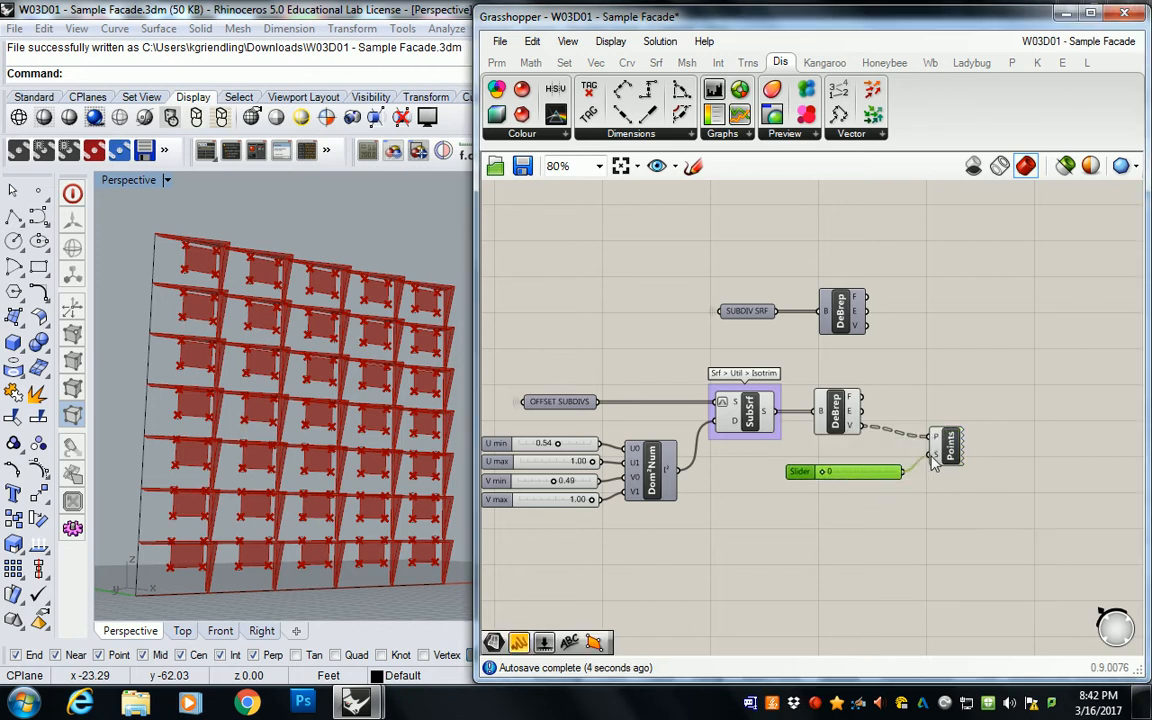
mouse_move(822, 472)
mouse_down()
mouse_move(854, 476)
mouse_move(837, 476)
mouse_up()
scroll(383, 303, up, 10)
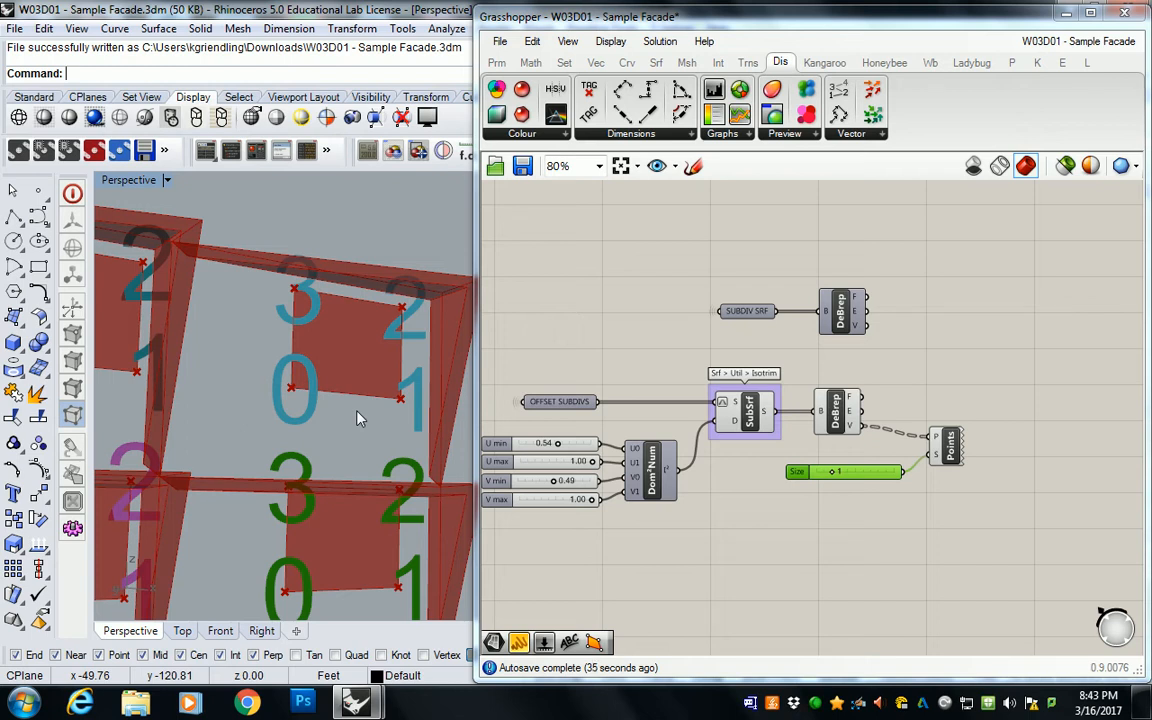
Step: Delete the Point List component and its Size slider
click(947, 472)
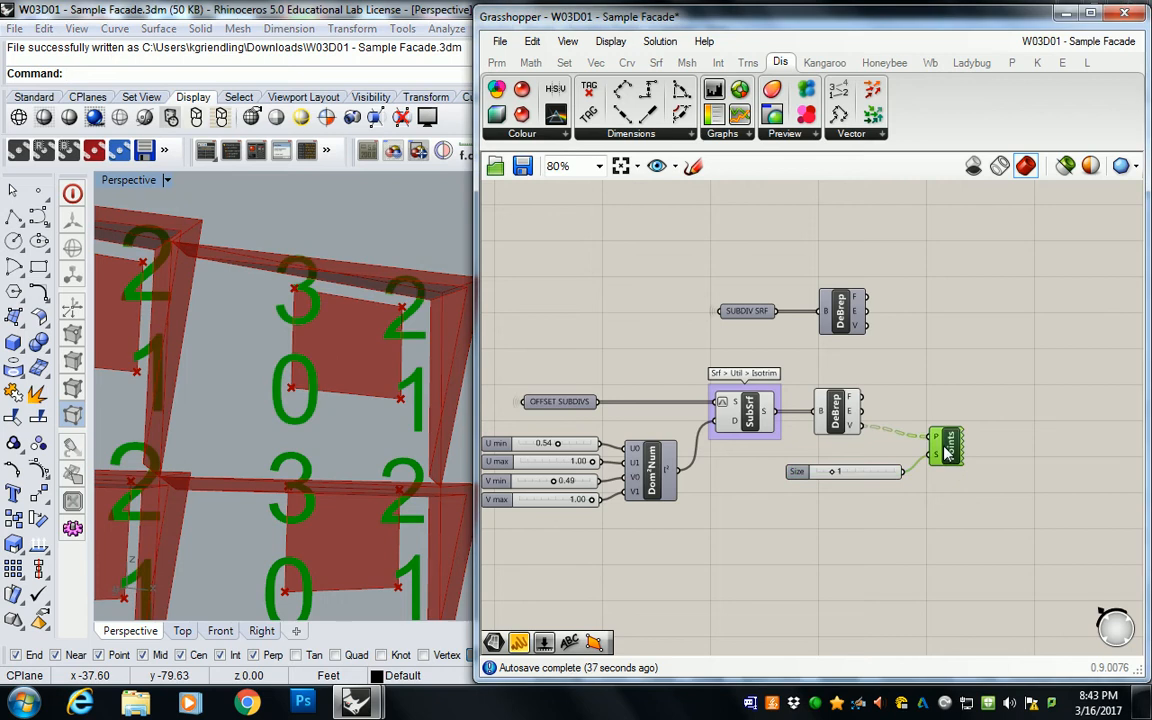
key(Delete)
click(888, 473)
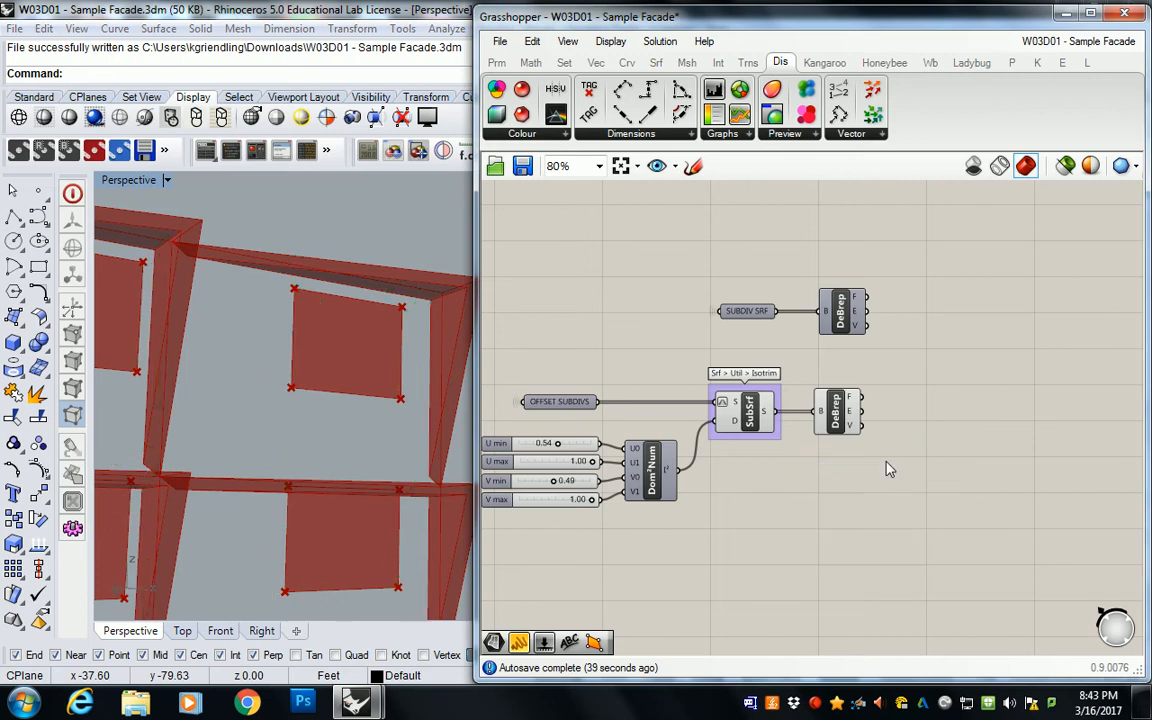
key(Delete)
Step: Select the four List Item components and their index panels 0, 1, 2 and 3 in the purple frame group for copying
right_drag(934, 353, 835, 306)
scroll(835, 340, down, 3)
drag(822, 405, 574, 333)
drag(716, 347, 722, 425)
click(800, 351)
scroll(848, 411, down, 2)
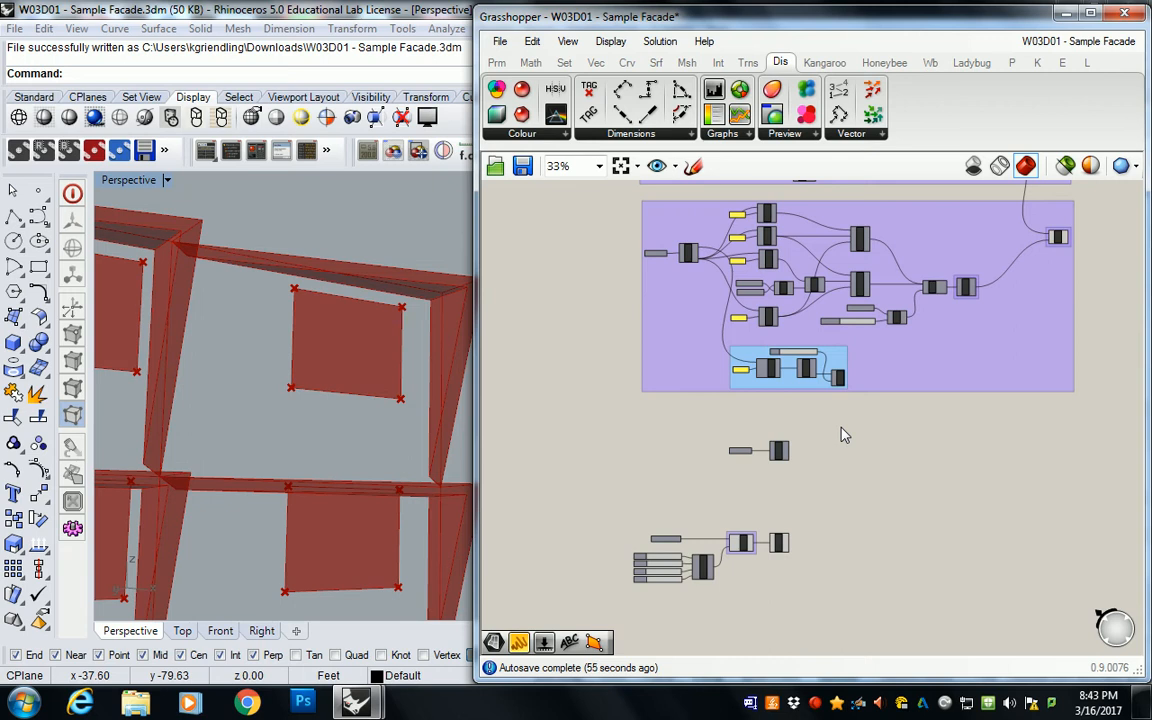
scroll(800, 372, up, 3)
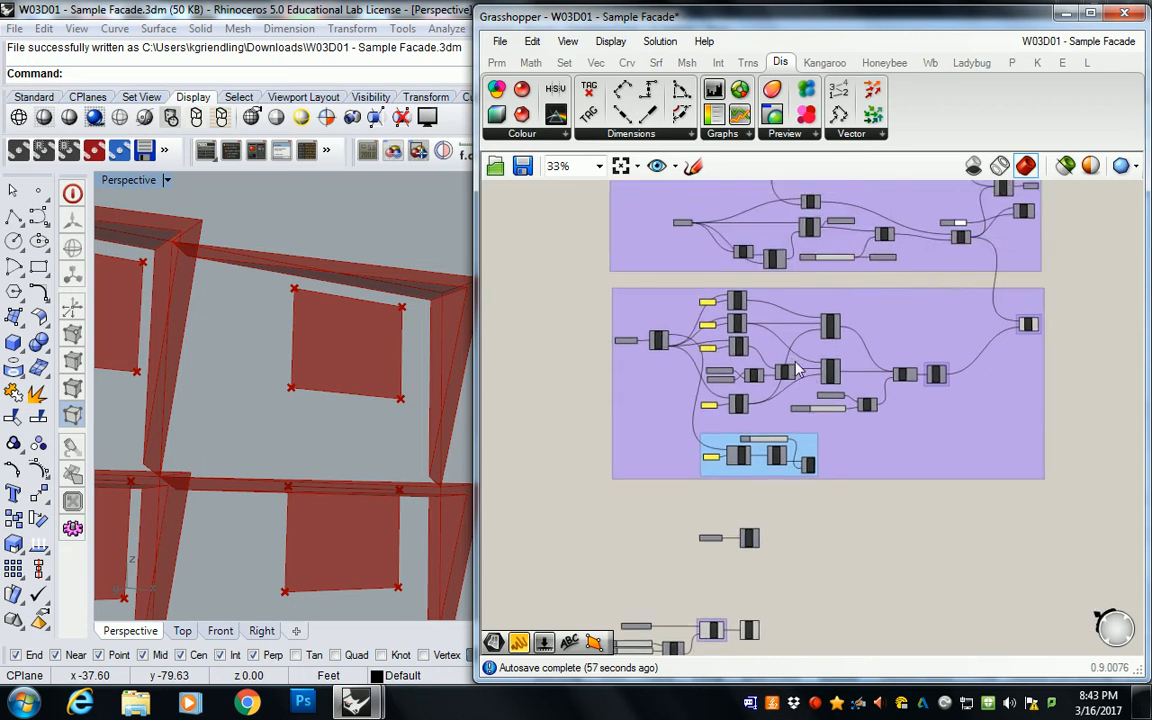
drag(617, 242, 784, 437)
drag(611, 541, 704, 541)
right_drag(703, 534, 666, 562)
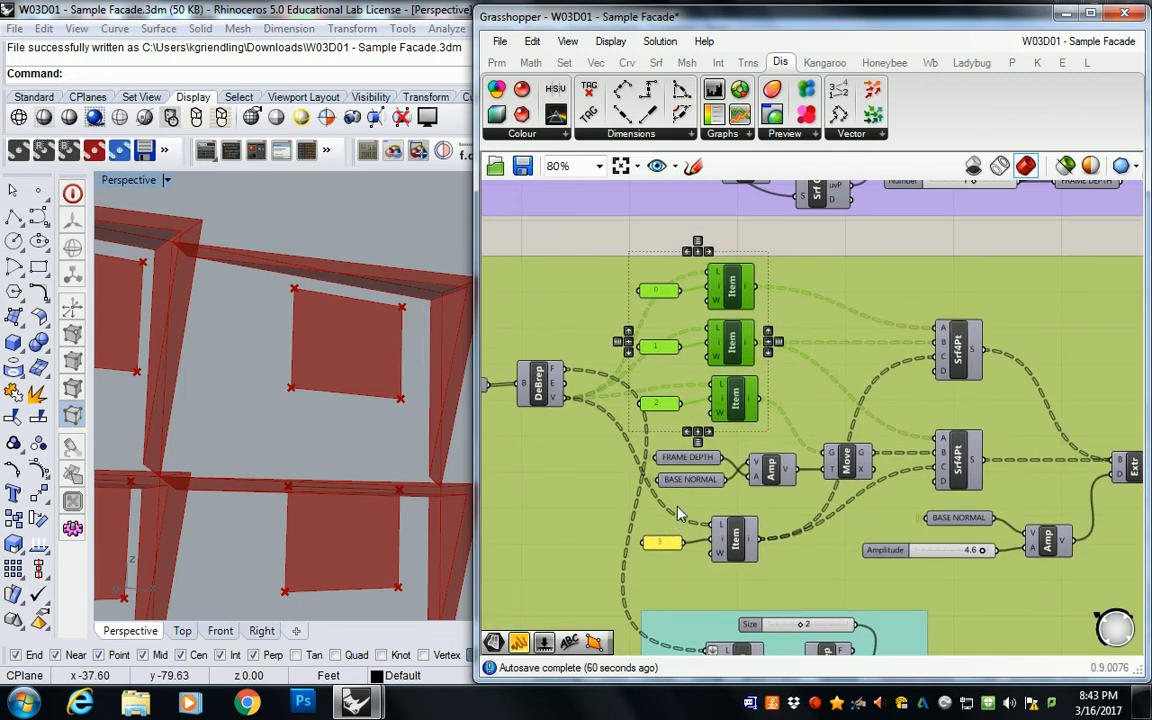
ctrl+click(592, 524)
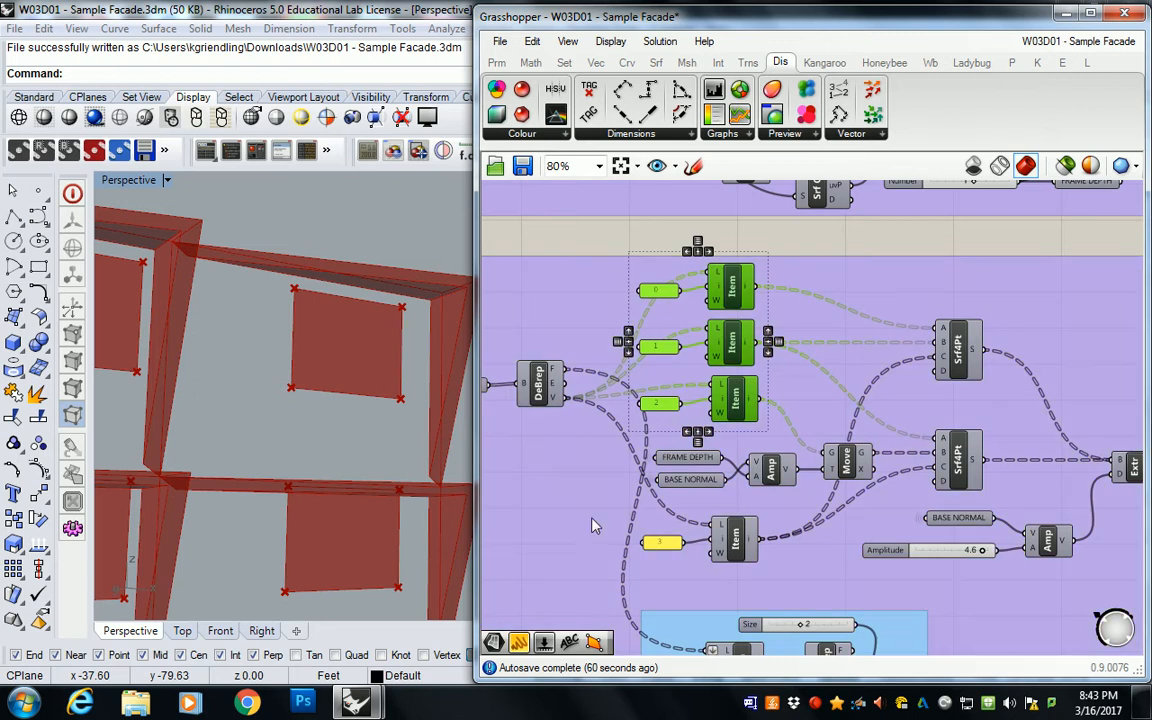
shift+click(671, 545)
shift+click(734, 549)
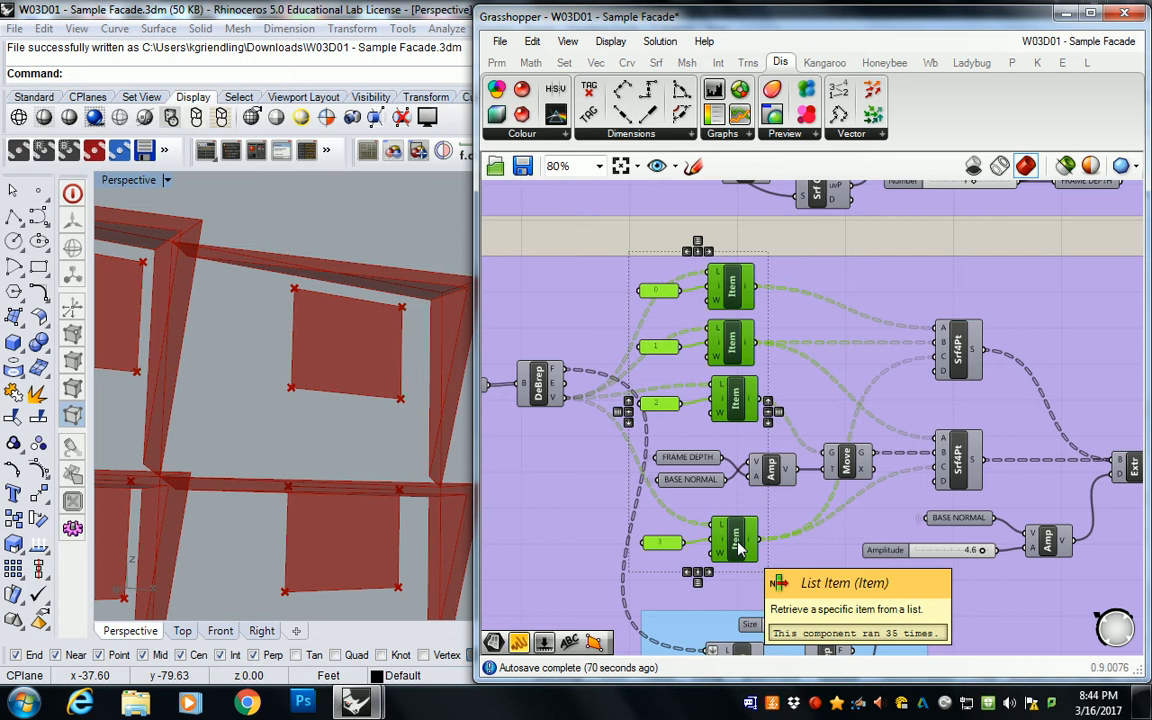
Step: Paste a copy of the four List Items with their index panels and place it beside the SUBDIV SRF Deconstruct Brep
scroll(726, 310, down, 2)
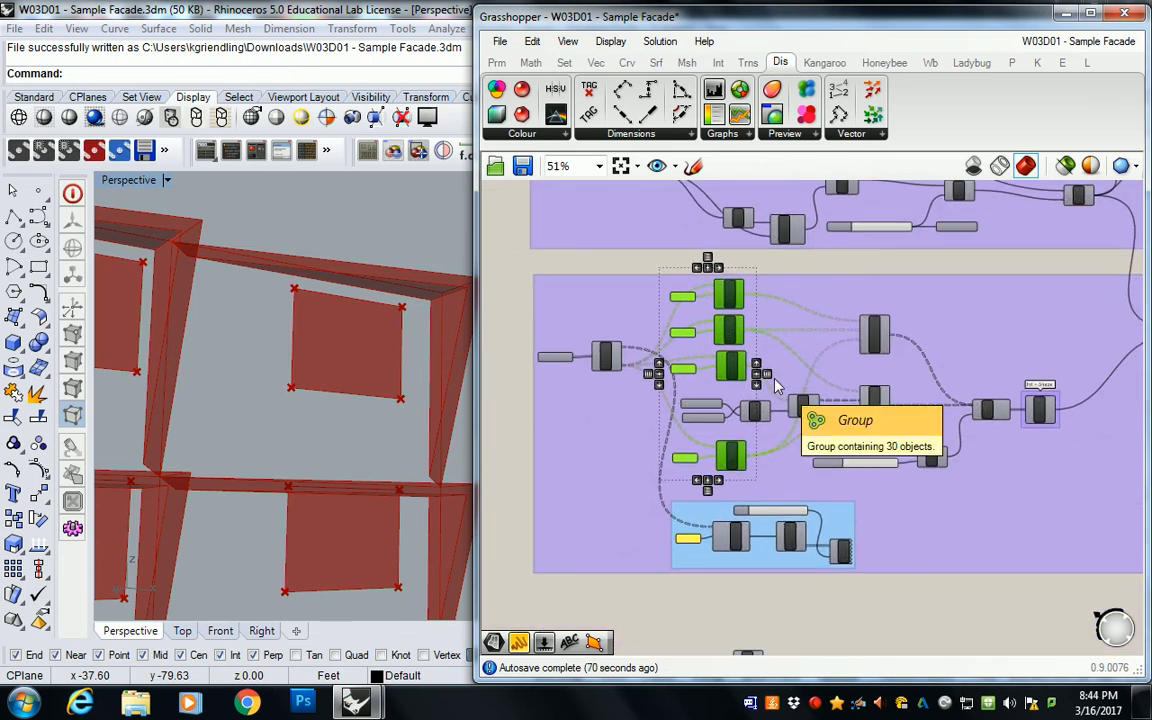
key(ctrl+v)
right_drag(797, 434, 772, 347)
drag(726, 290, 802, 457)
click(903, 492)
drag(833, 538, 800, 538)
click(726, 480)
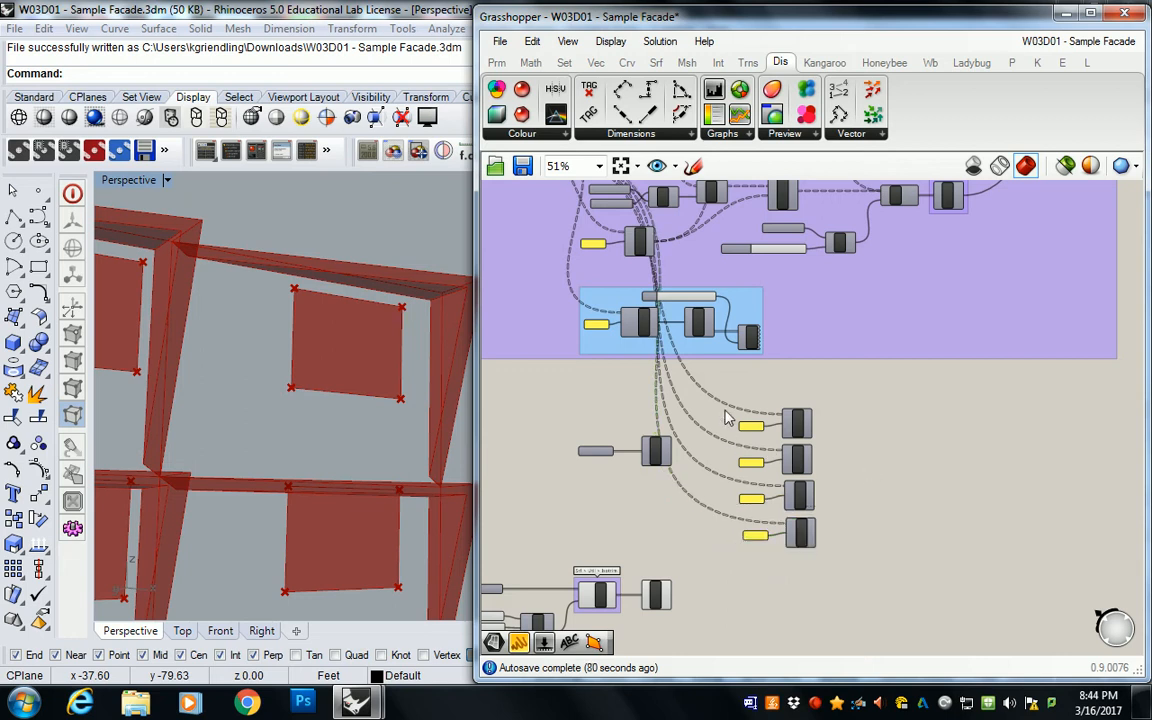
Step: Inspect the vertices output of the SUBDIV SRF Deconstruct Brep in a temporary panel and delete the panel
right_drag(694, 474, 753, 424)
scroll(812, 411, up, 5)
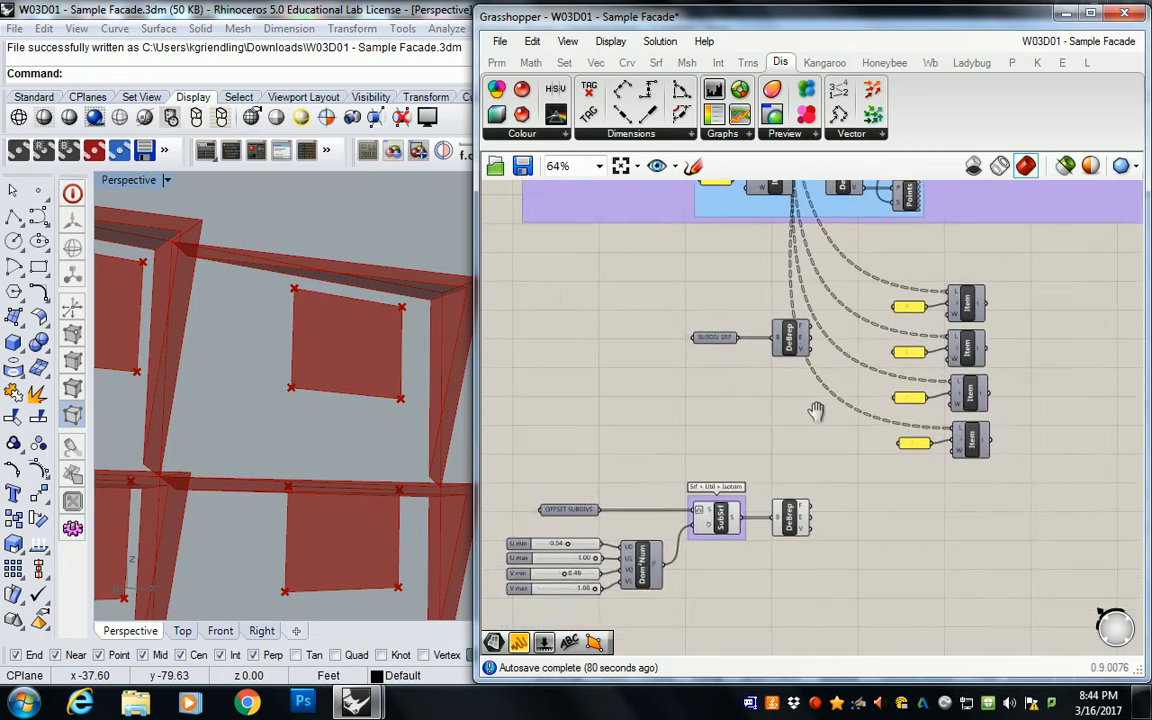
scroll(825, 429, down, 2)
click(813, 701)
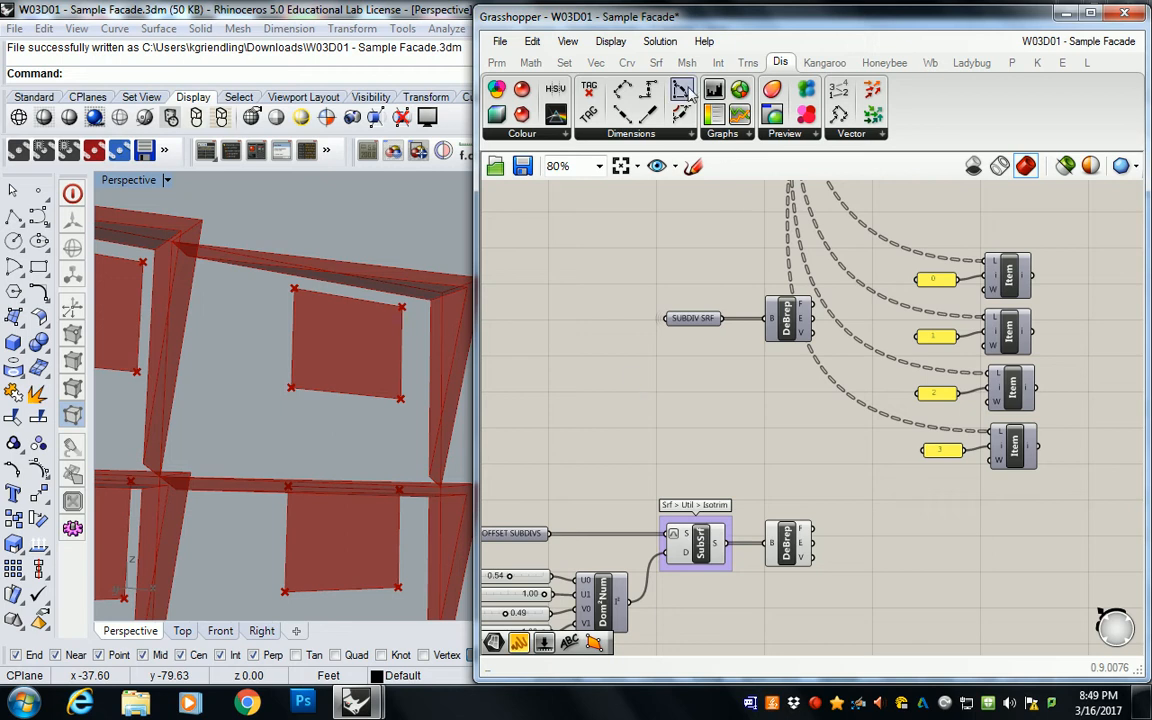
click(655, 67)
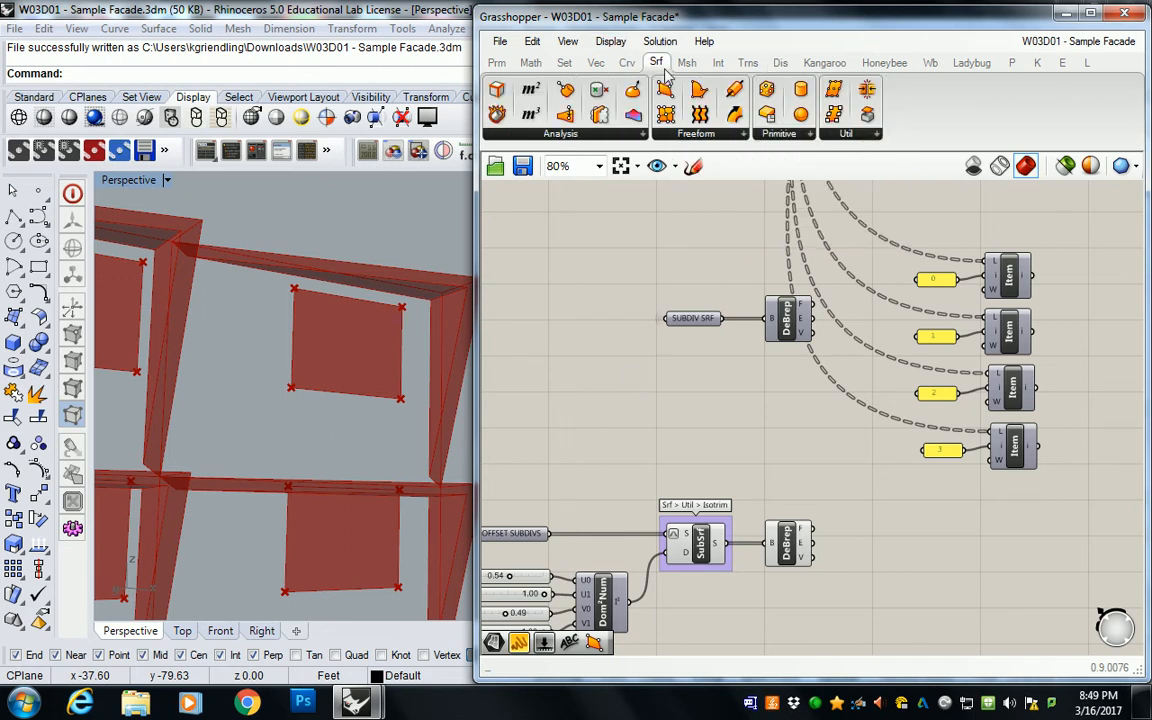
click(497, 64)
drag(731, 115, 691, 221)
drag(722, 318, 722, 240)
right_drag(825, 243, 759, 295)
drag(756, 322, 774, 443)
drag(737, 370, 791, 364)
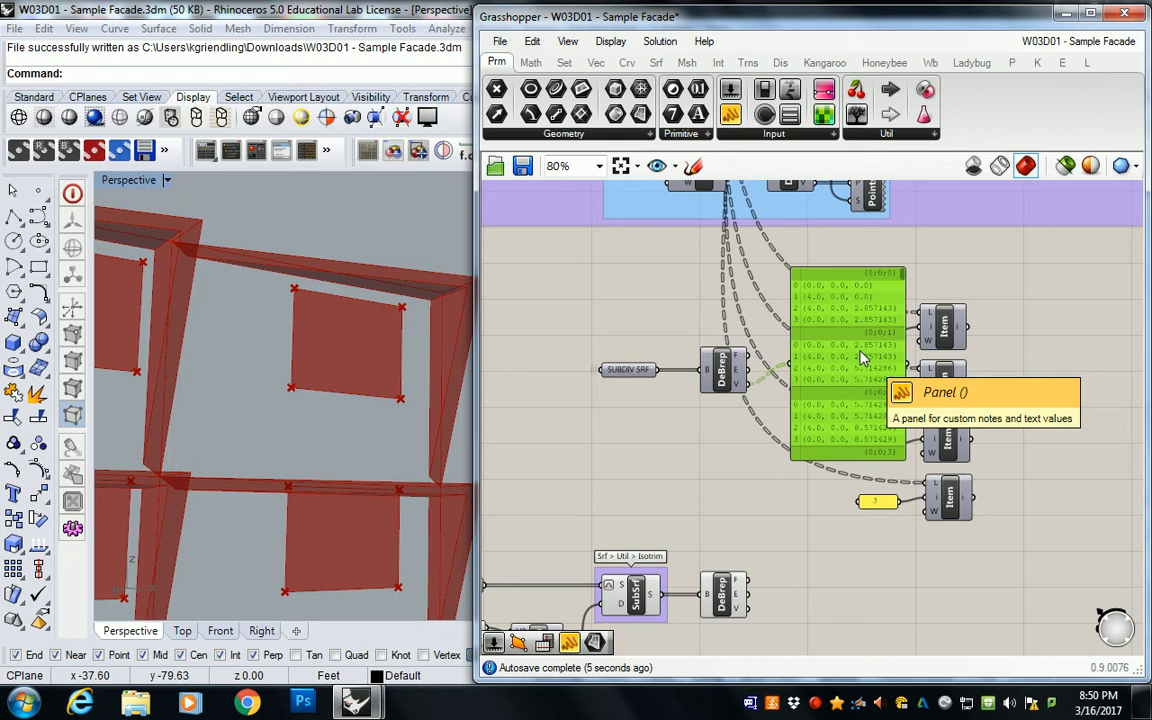
key(Delete)
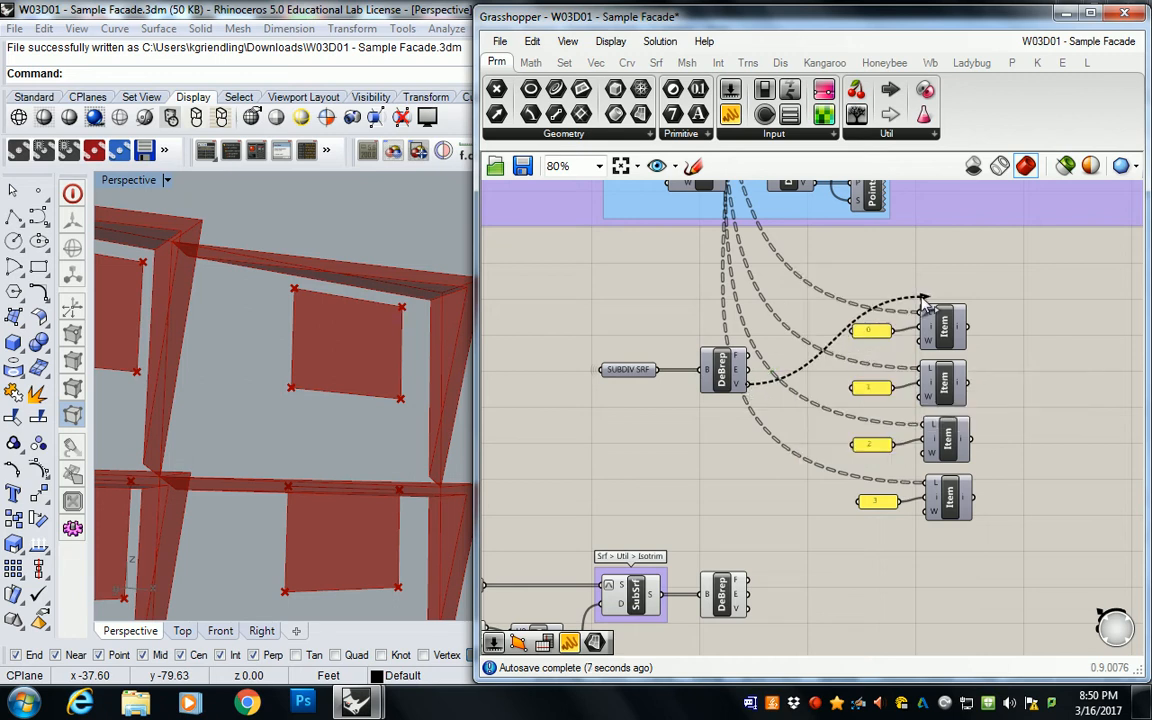
Step: Connect the vertices output of the SUBDIV SRF Deconstruct Brep to the list inputs of the four copied List Items
drag(748, 385, 919, 371)
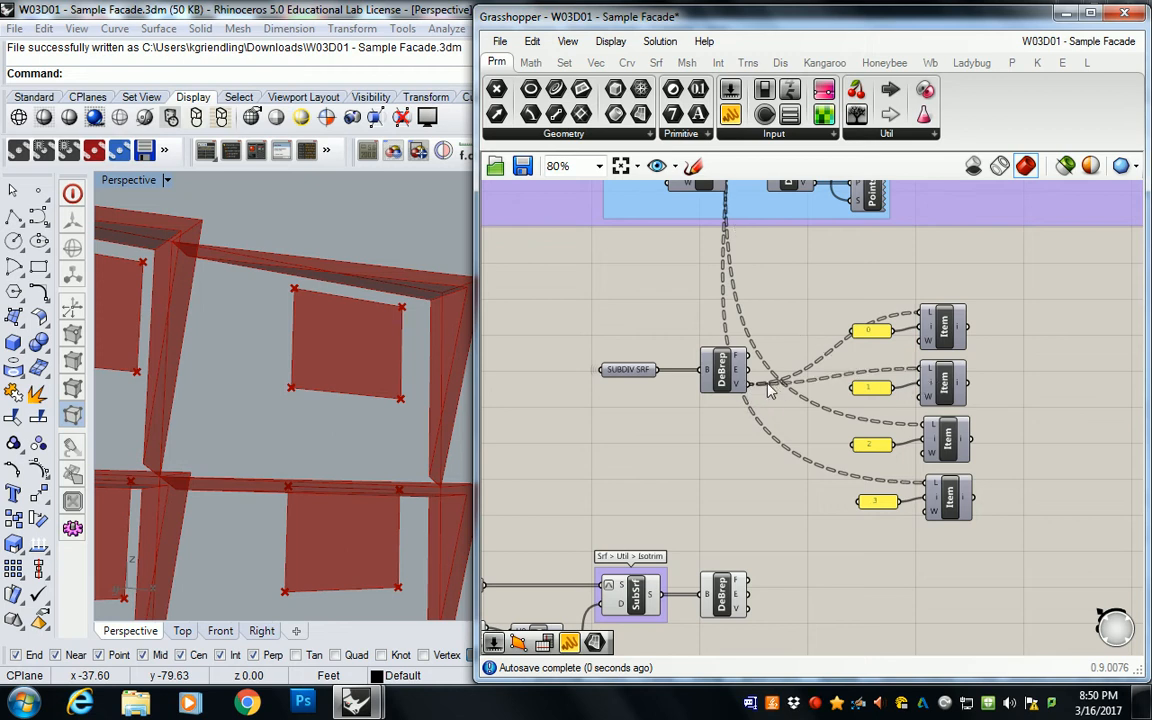
drag(748, 385, 922, 484)
Step: Paste a copy of the four List Items with index panels 0 to 3 and place it beside the SubSrf Deconstruct Brep
right_drag(690, 426, 639, 383)
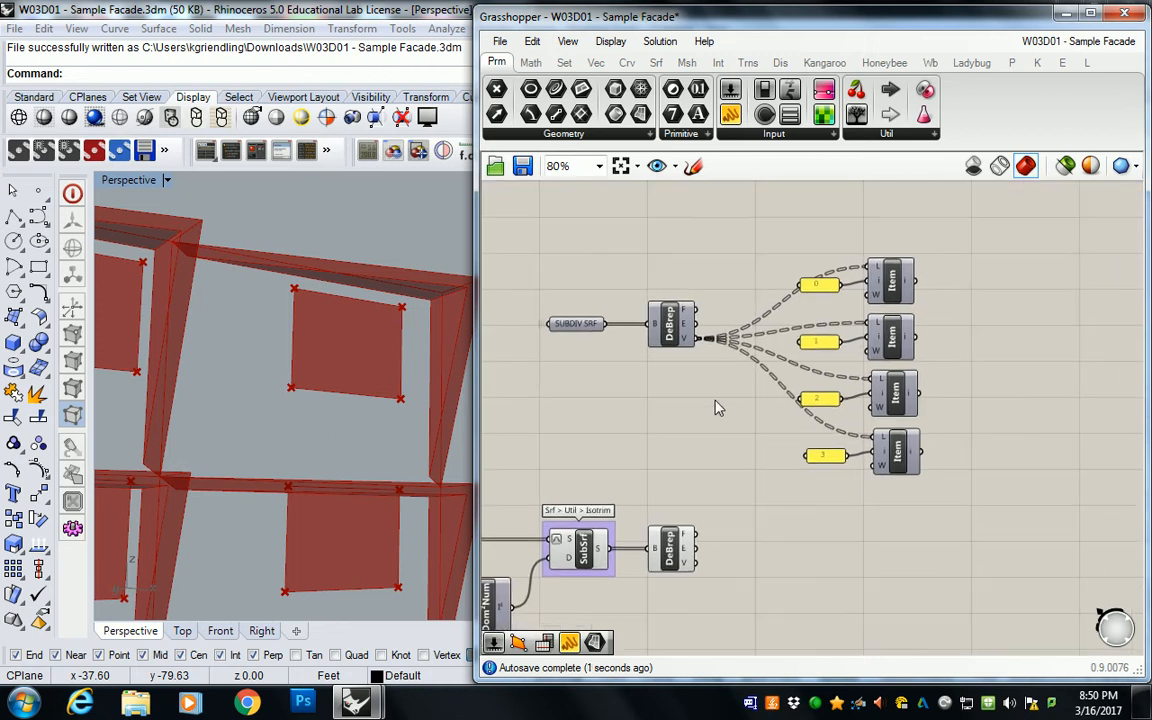
drag(757, 222, 980, 488)
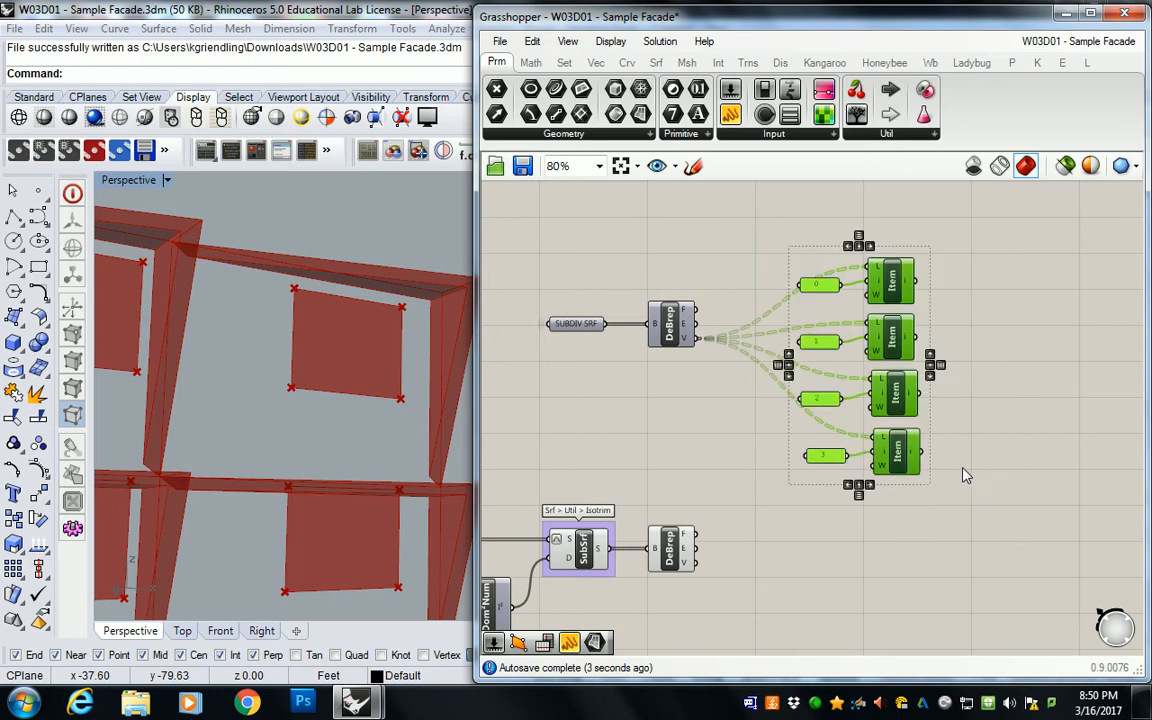
key(ctrl+c)
key(ctrl+v)
drag(902, 277, 902, 521)
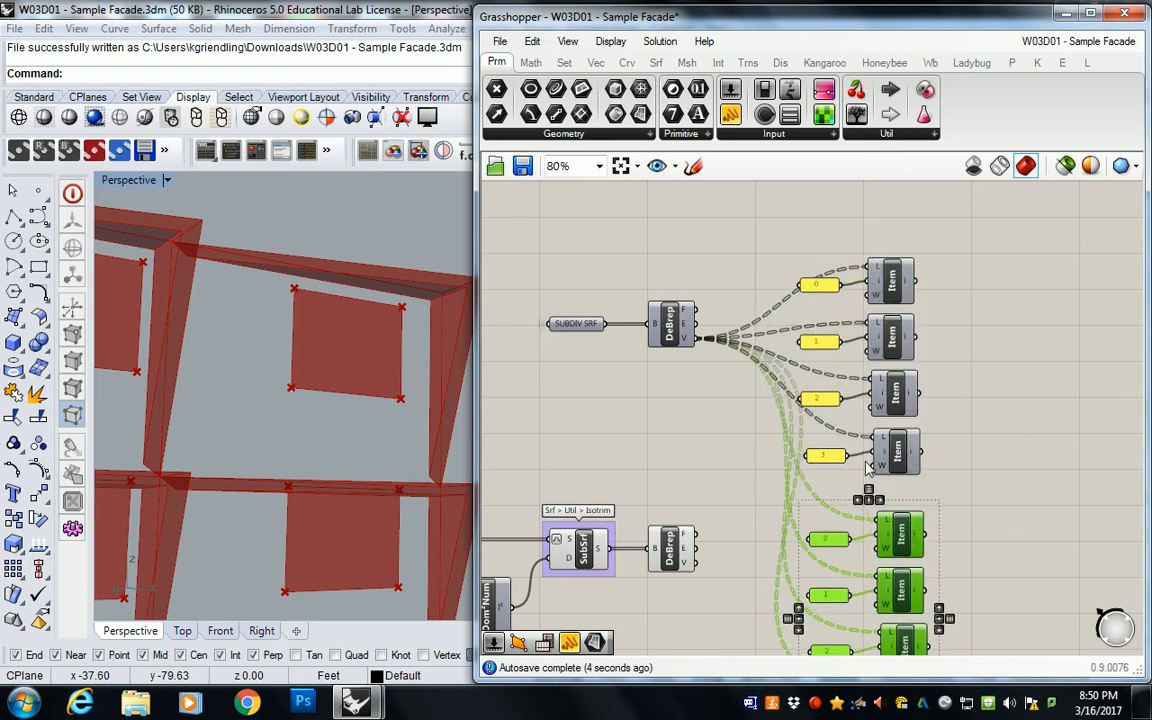
right_drag(864, 463, 854, 371)
right_drag(889, 298, 889, 352)
drag(936, 190, 800, 463)
drag(887, 411, 896, 368)
click(708, 452)
Step: Connect the vertices output of the SubSrf Deconstruct Brep to the list inputs of the four newly copied List Items
right_drag(726, 497, 699, 367)
drag(658, 395, 839, 353)
drag(657, 400, 843, 408)
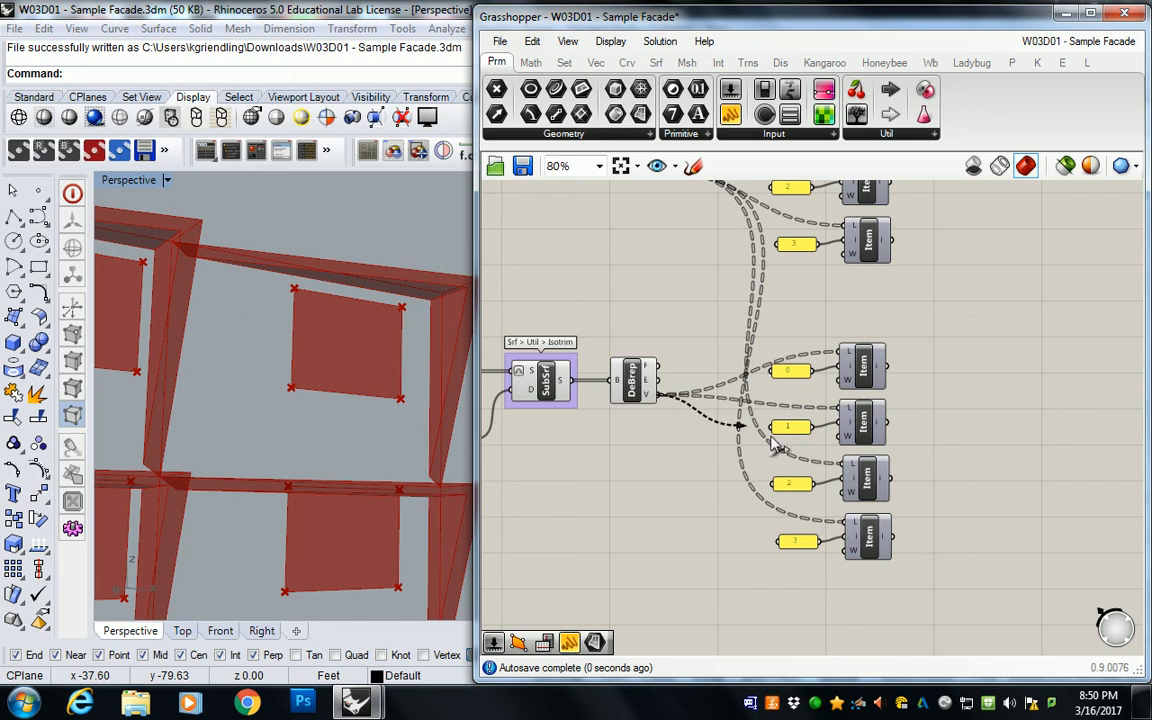
drag(660, 397, 842, 462)
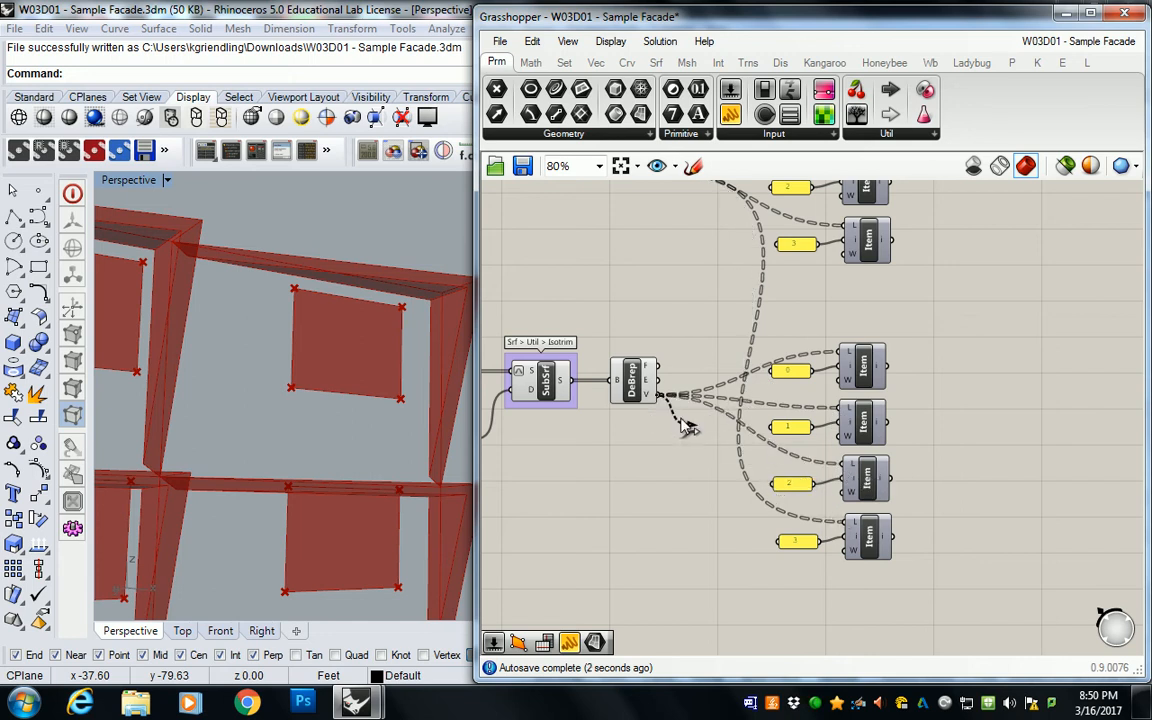
scroll(684, 329, down, 3)
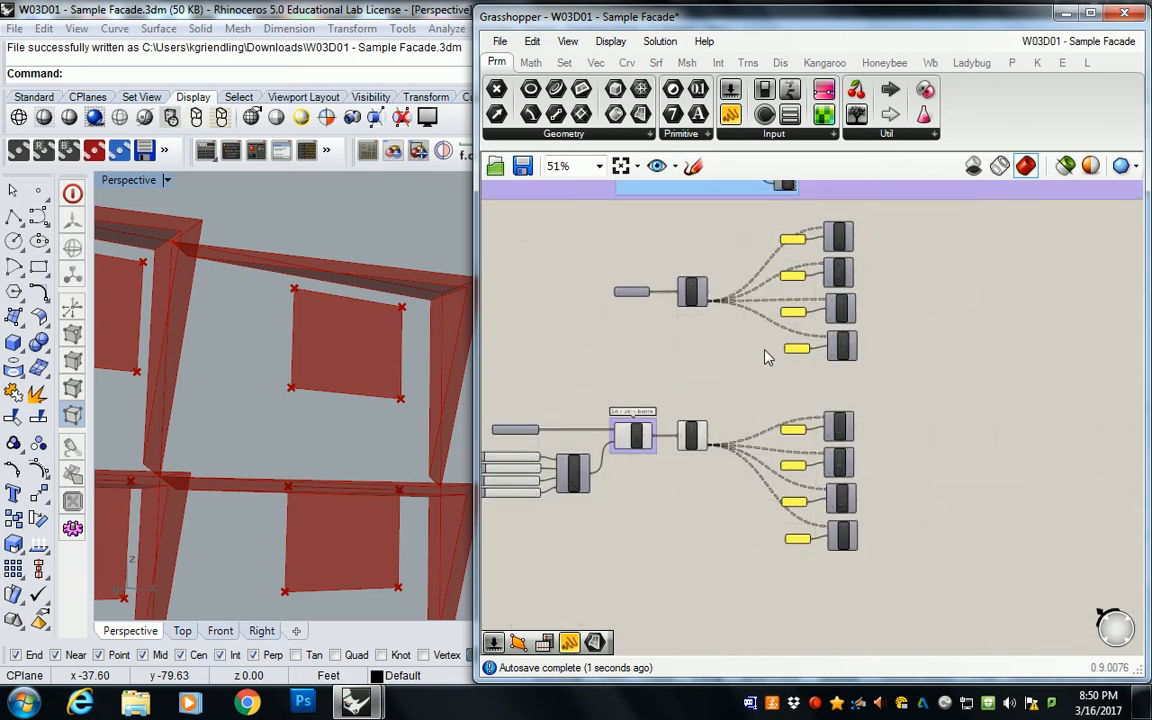
scroll(755, 367, up, 3)
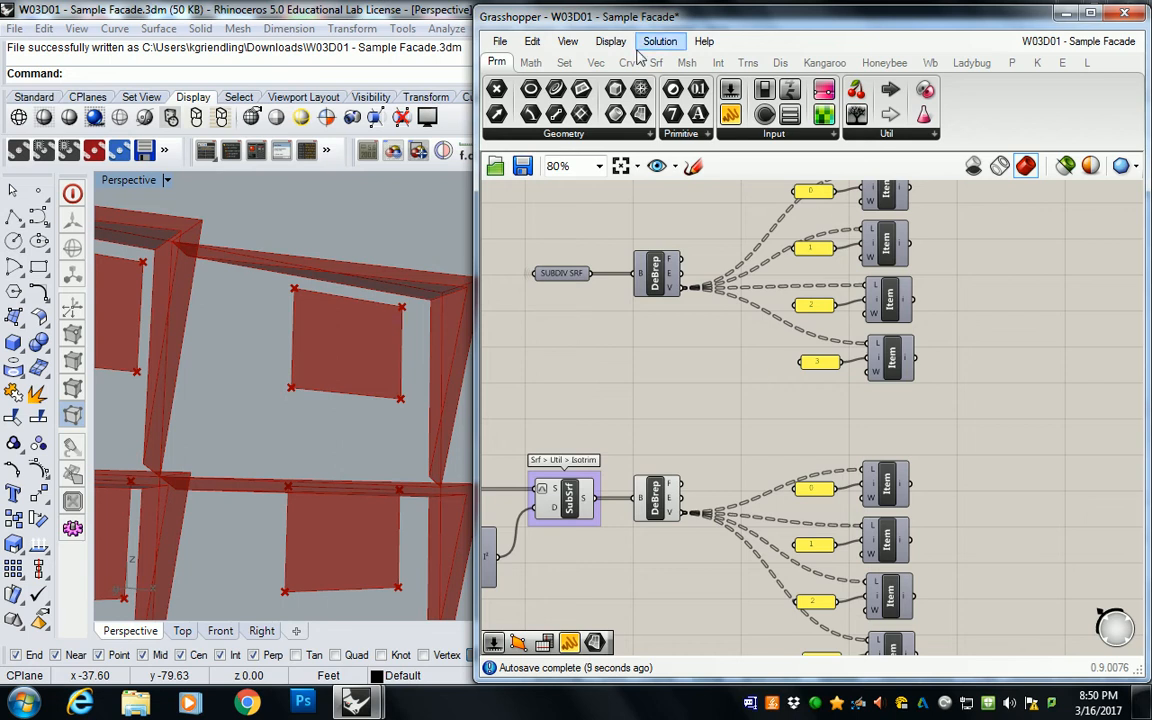
Step: Number the SubSrf vertices with a Point List component, driving its size from a 0 to 3 slider set to 1
click(780, 63)
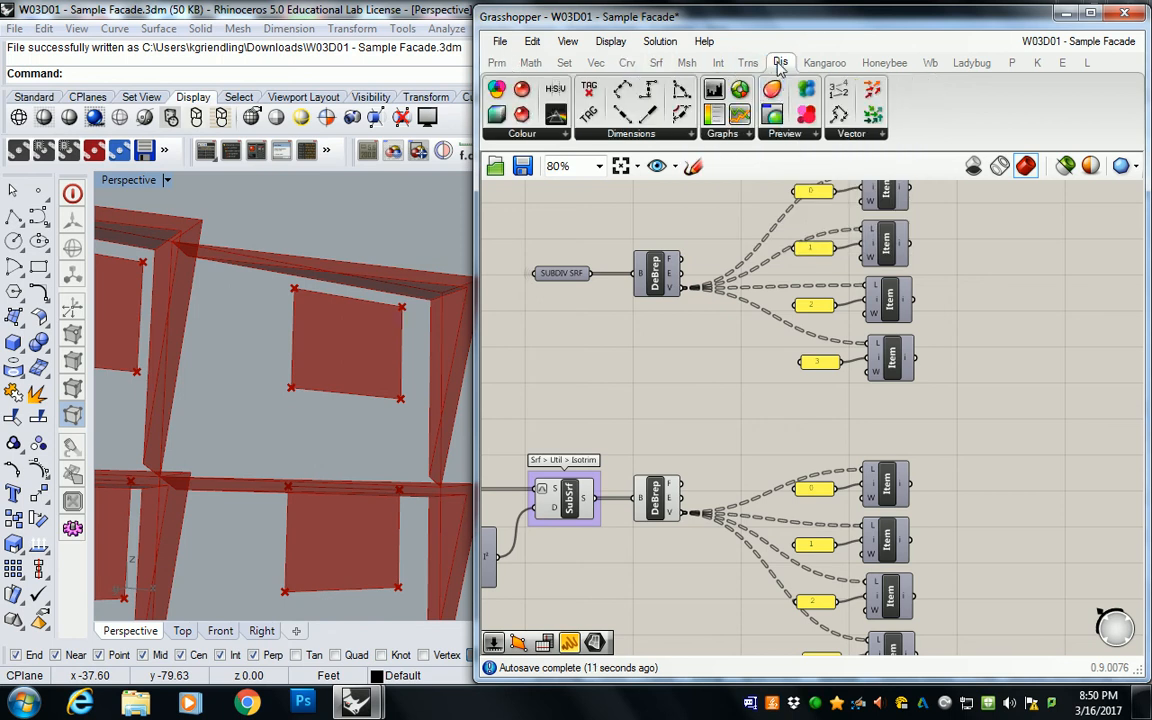
drag(832, 95, 753, 390)
drag(707, 452, 737, 388)
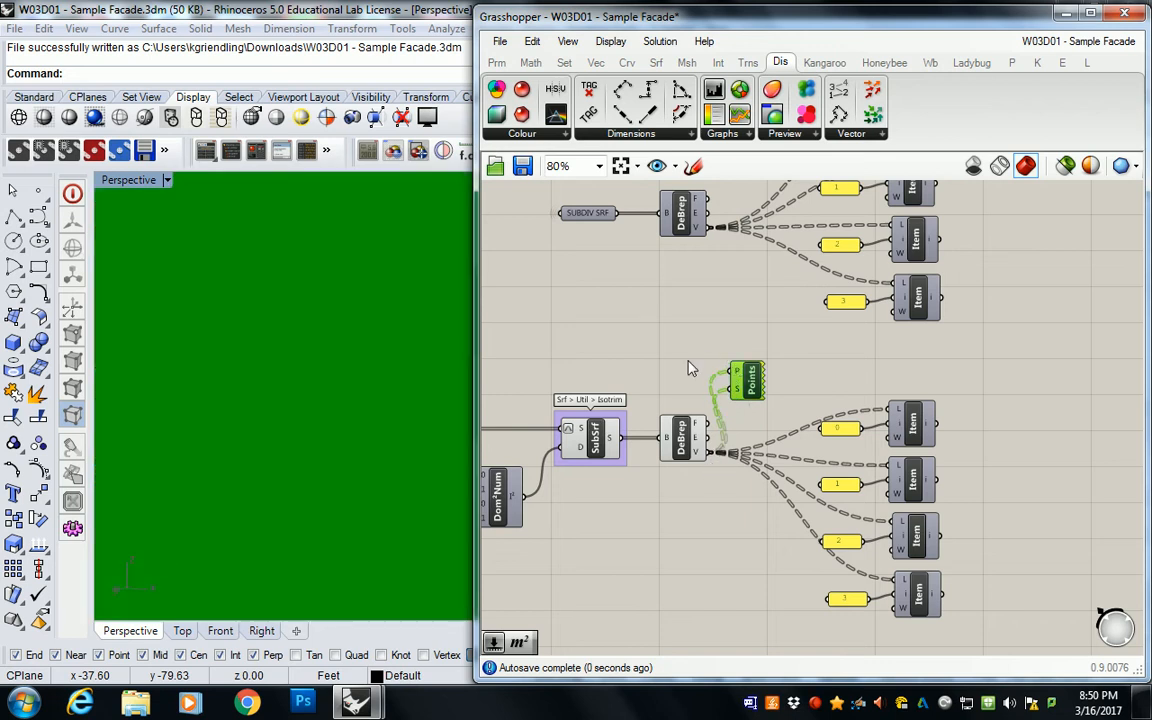
double_click(689, 374)
text(0<3)
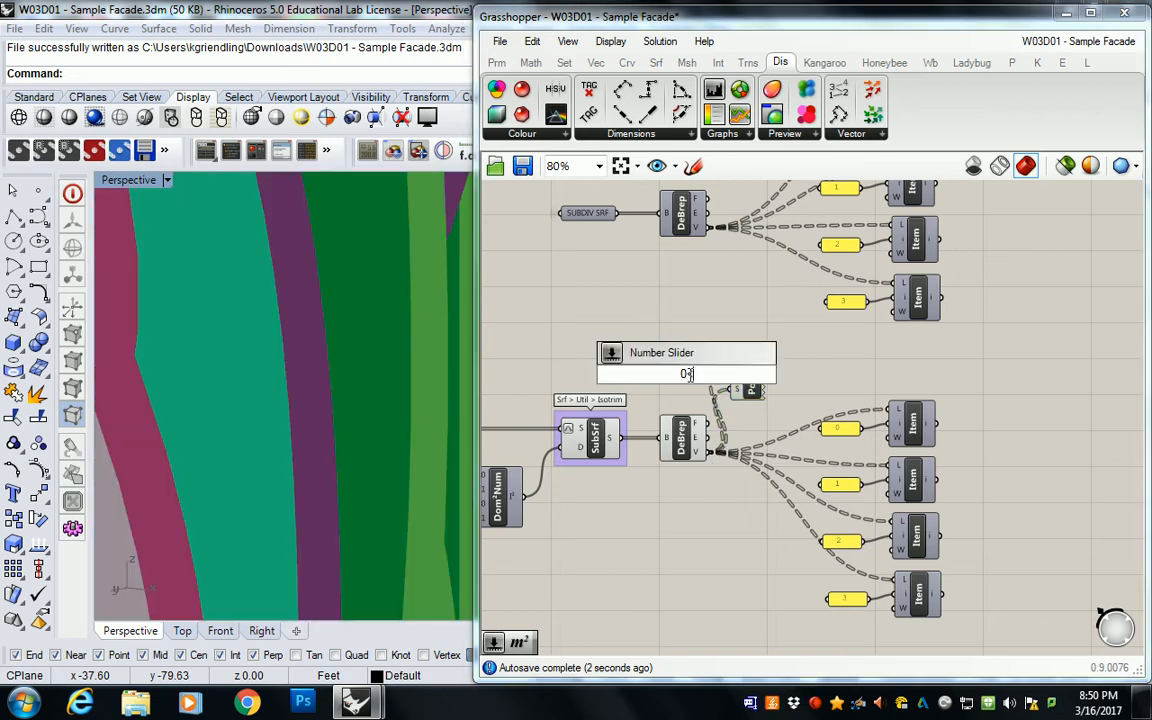
key(Return)
drag(689, 382, 733, 393)
drag(624, 374, 635, 375)
Step: Group the Point List with its Size slider and arrange both above the SubSrf Deconstruct Brep
drag(773, 341, 672, 383)
key(ctrl+g)
click(739, 318)
drag(751, 381, 762, 350)
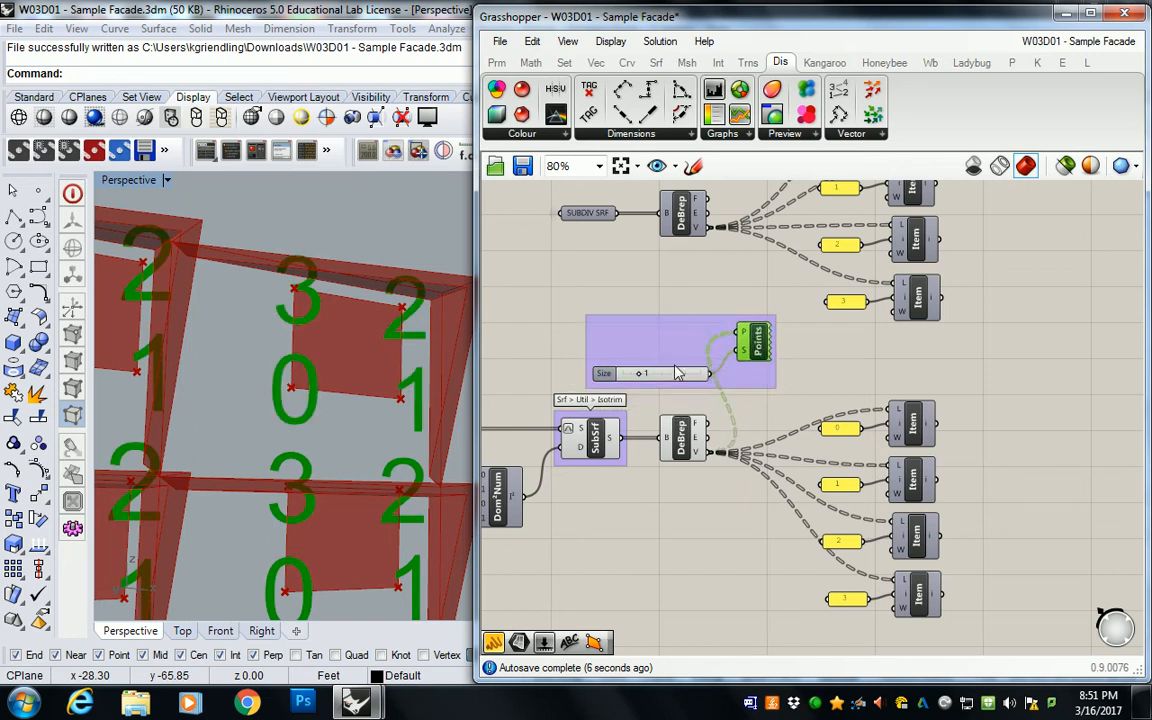
drag(612, 373, 599, 350)
click(530, 312)
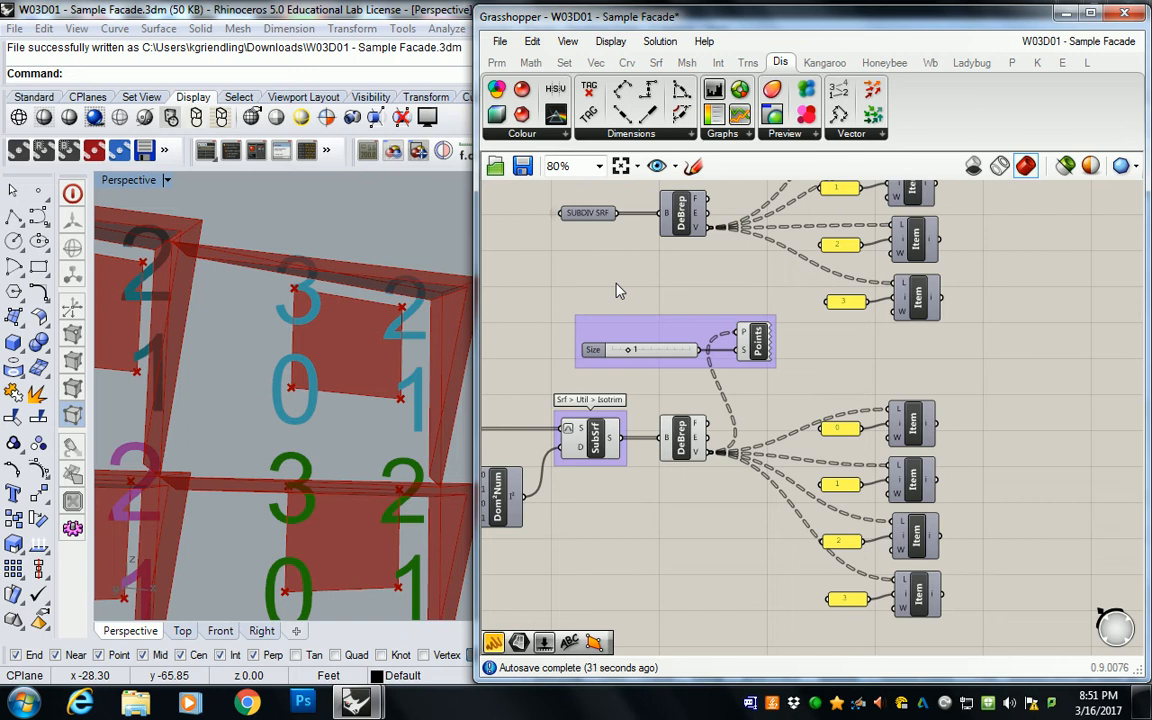
Step: Add a 4Point Surface component and connect the SUBDIV SRF List Items 0 and 3 to its corners A and B
scroll(735, 270, down, 3)
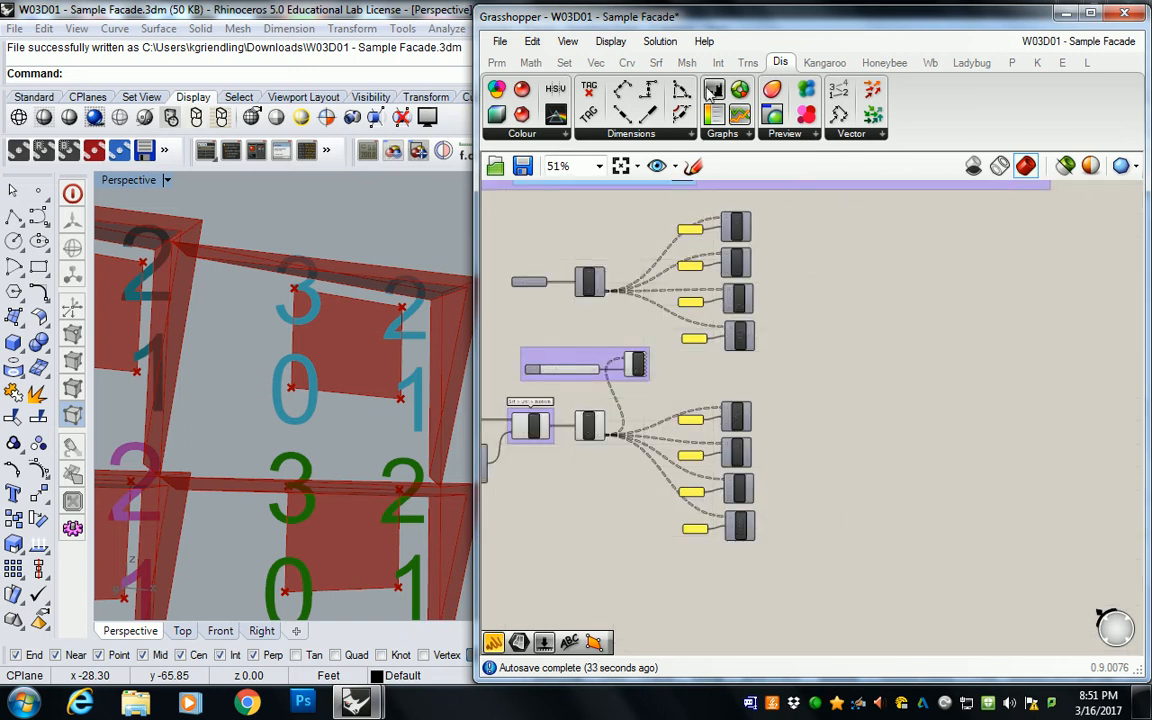
click(656, 62)
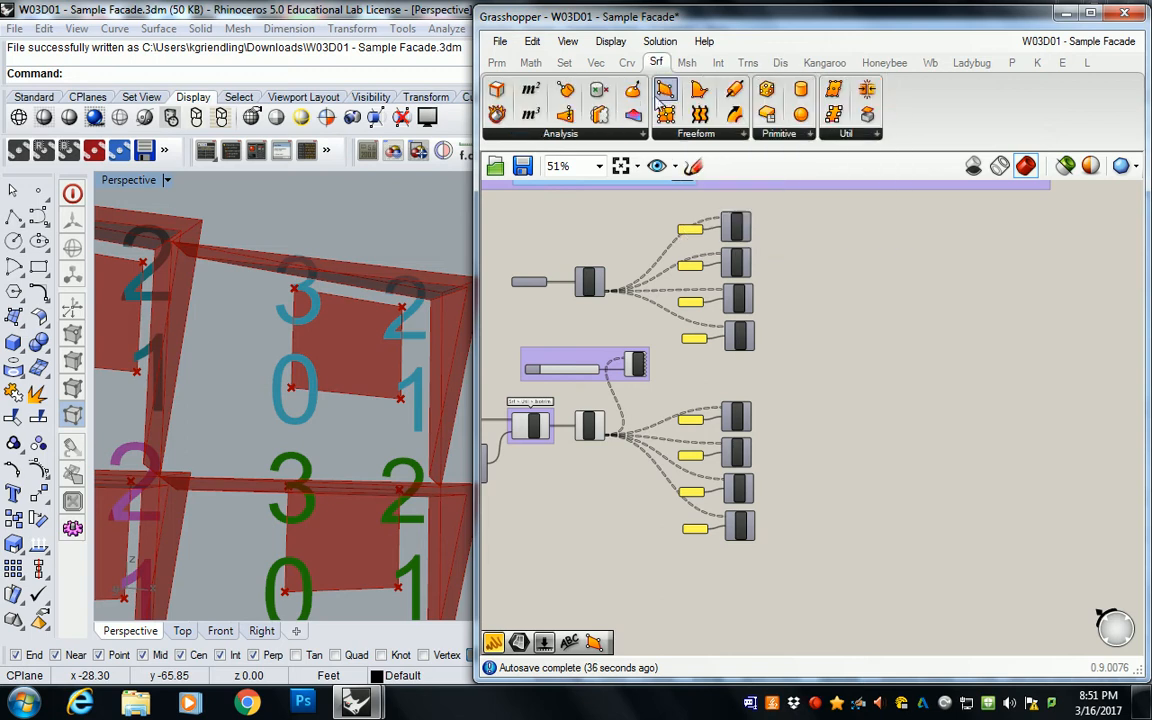
drag(664, 90, 882, 303)
scroll(780, 282, up, 2)
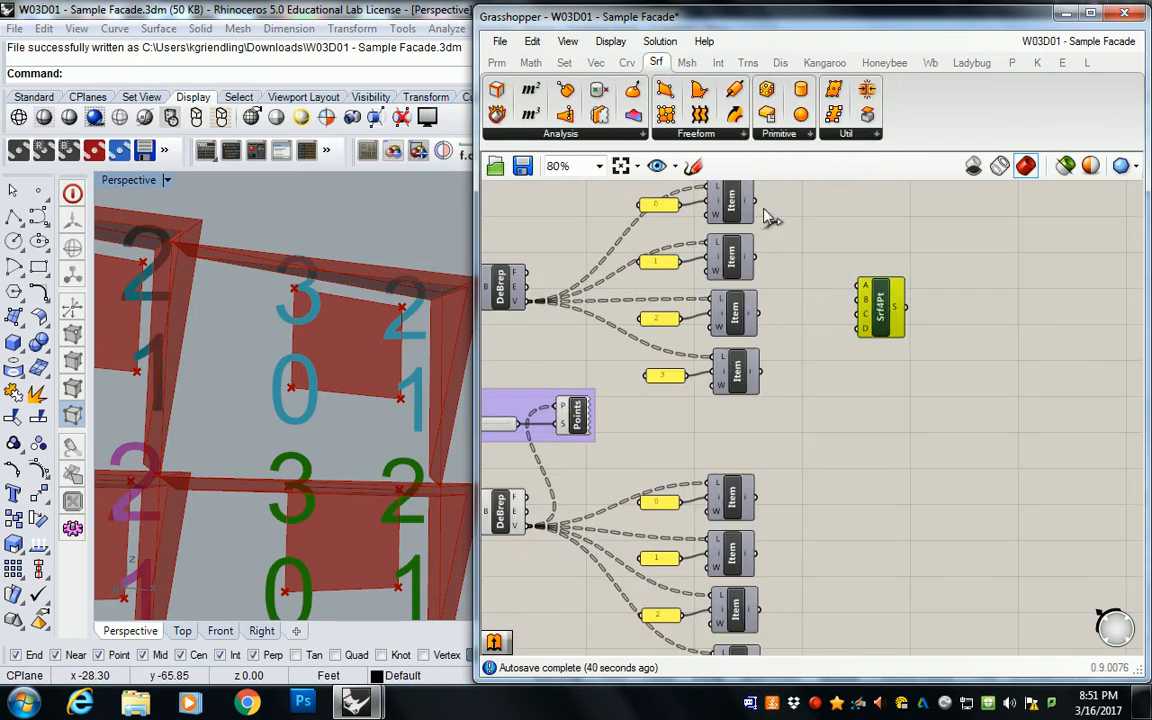
drag(757, 203, 862, 286)
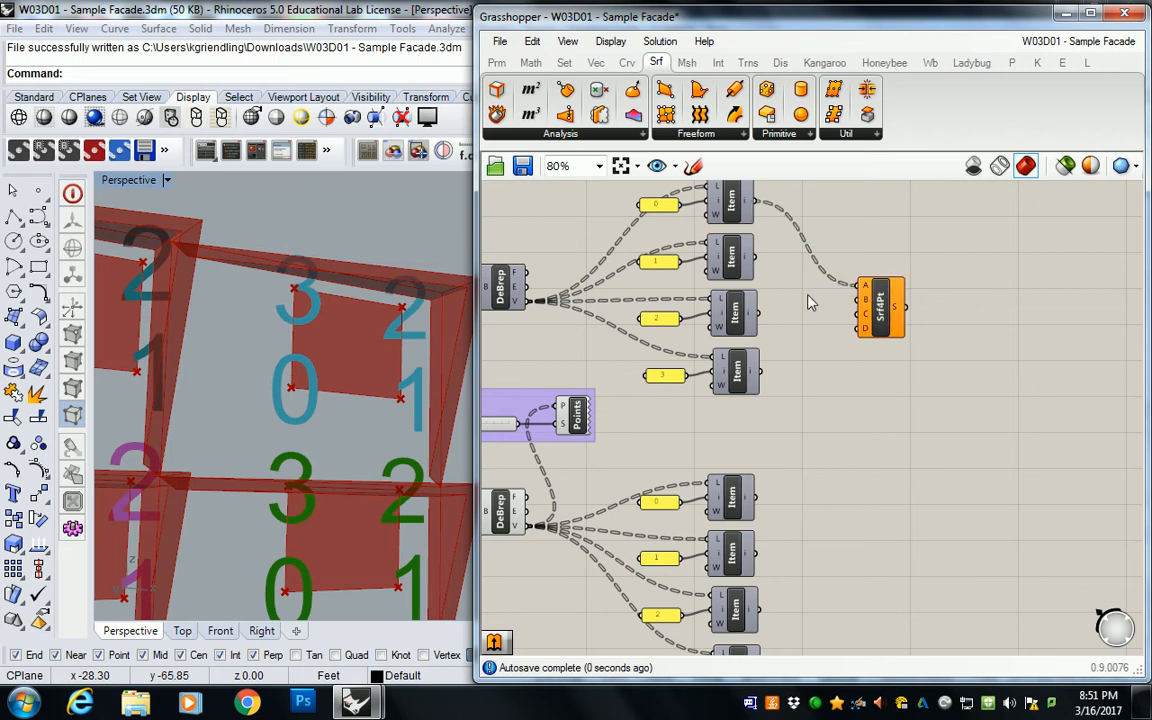
drag(760, 372, 862, 300)
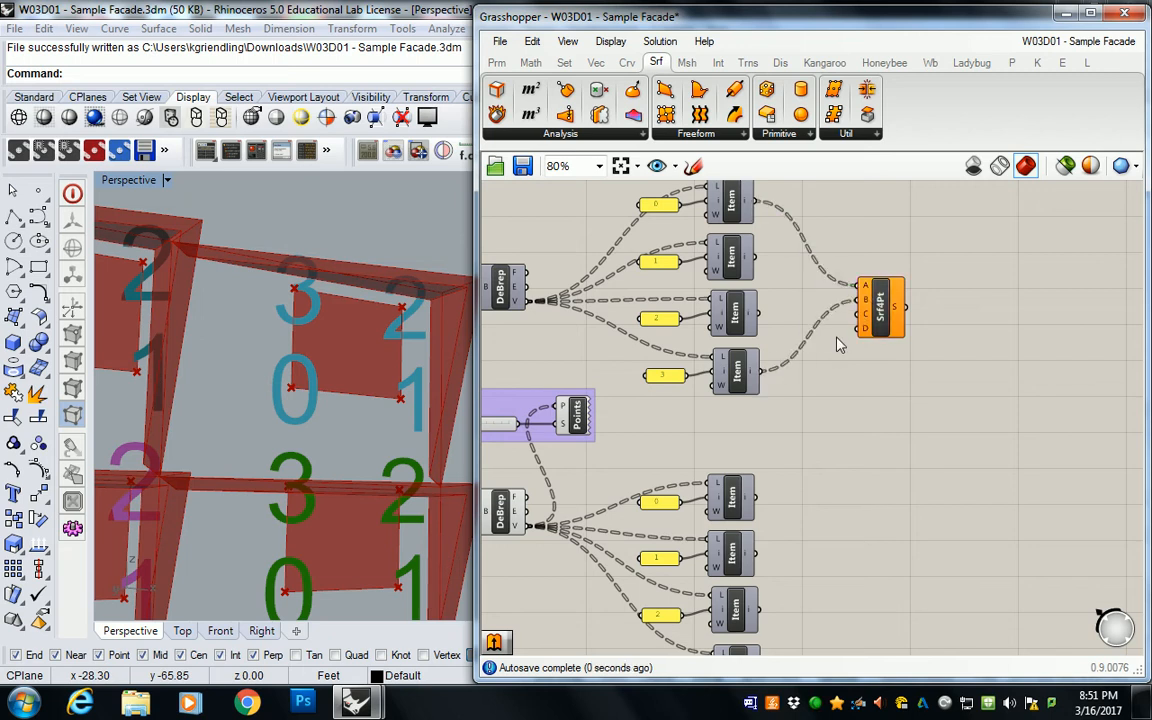
Step: Try to connect the SubSrf List Items 0 and 3 to corners C and D of the 4Point Surface
right_drag(823, 419, 810, 339)
drag(752, 413, 851, 235)
drag(760, 594, 925, 263)
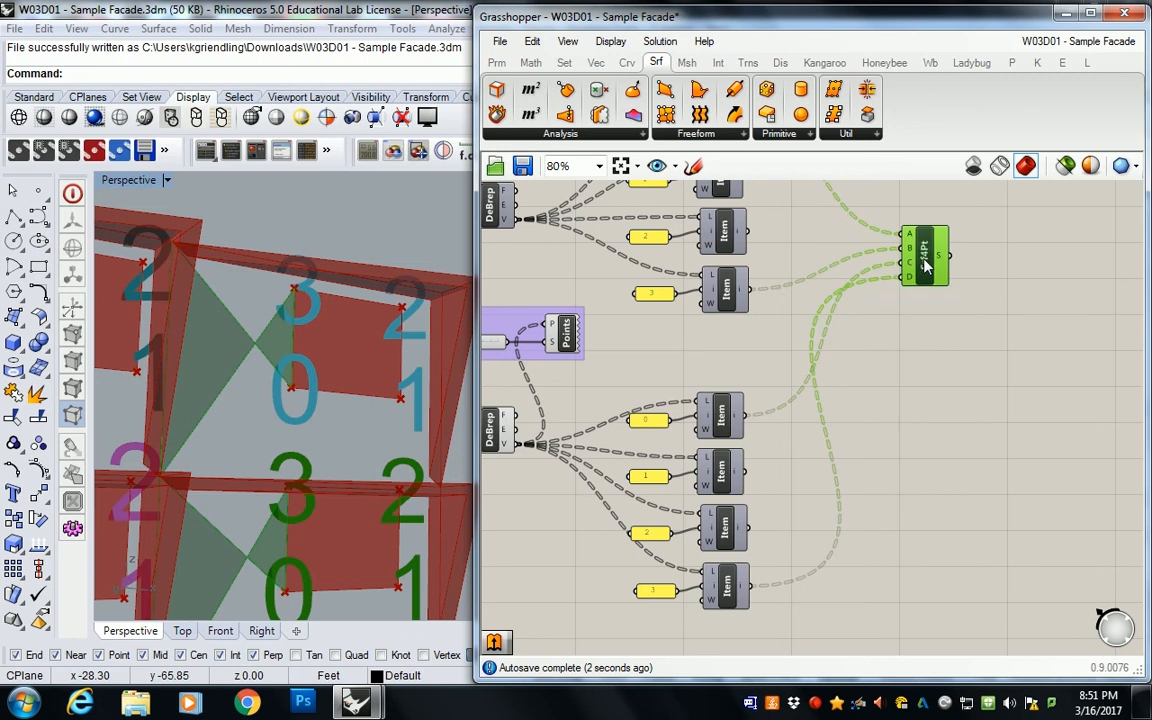
right_drag(662, 326, 685, 319)
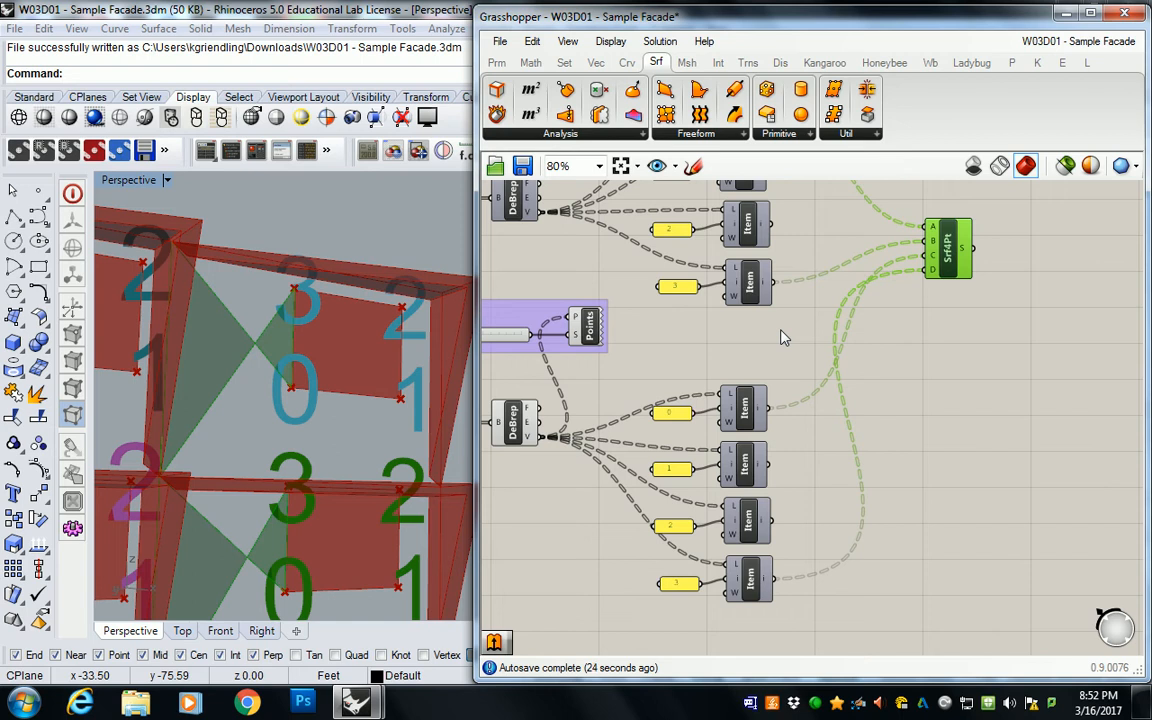
Step: Undo the corner C and D connections of the 4Point Surface
click(932, 373)
key(ctrl+z)
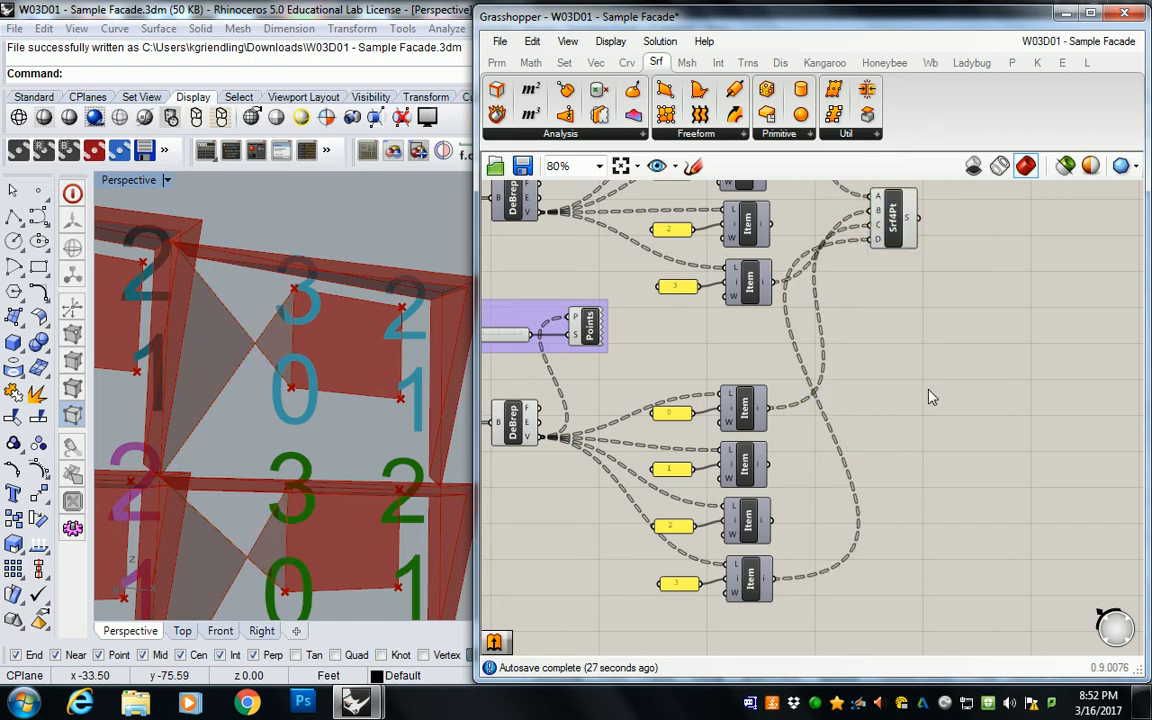
key(ctrl+z)
key(ctrl+z)
Step: Connect SubSrf List Item 3 to corner C and List Item 0 to corner D of the 4Point Surface
drag(770, 579, 1002, 283)
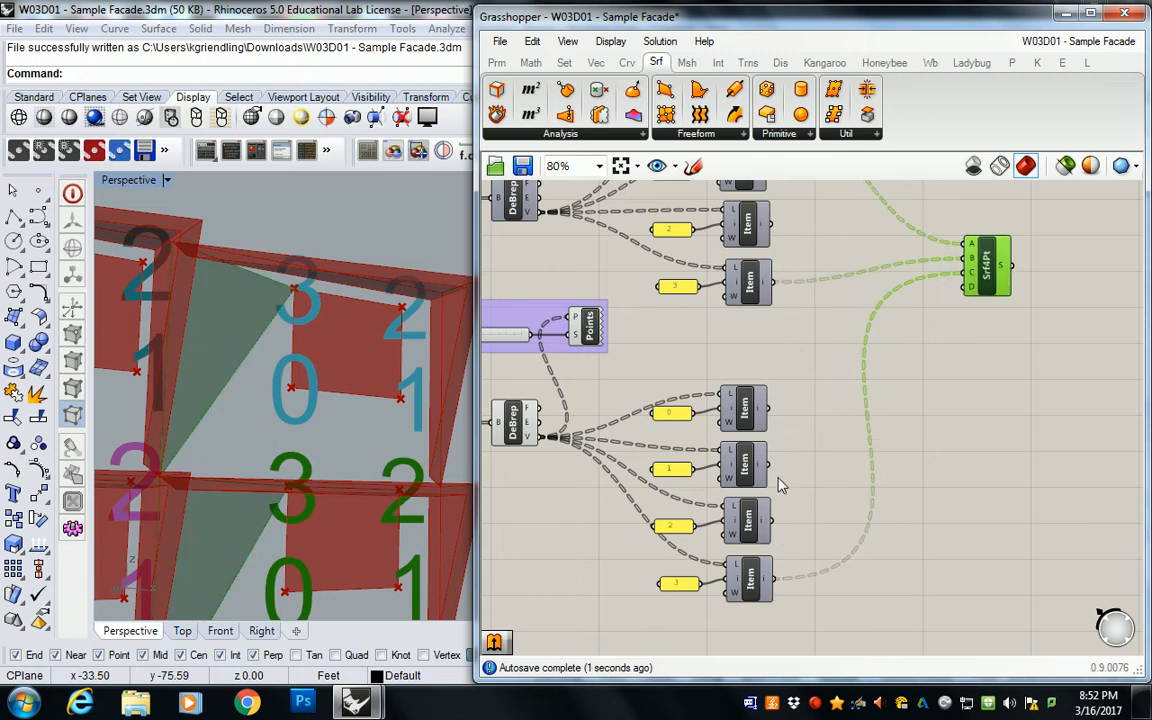
drag(772, 410, 967, 272)
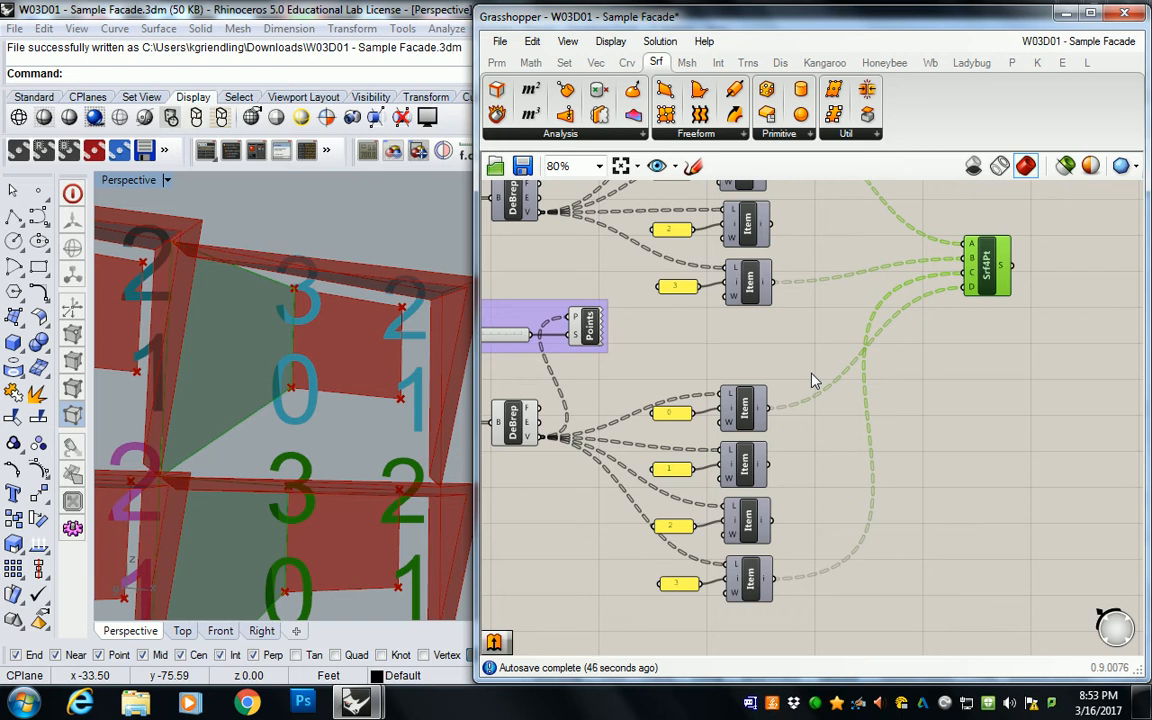
right_drag(756, 253, 844, 314)
scroll(831, 320, down, 1)
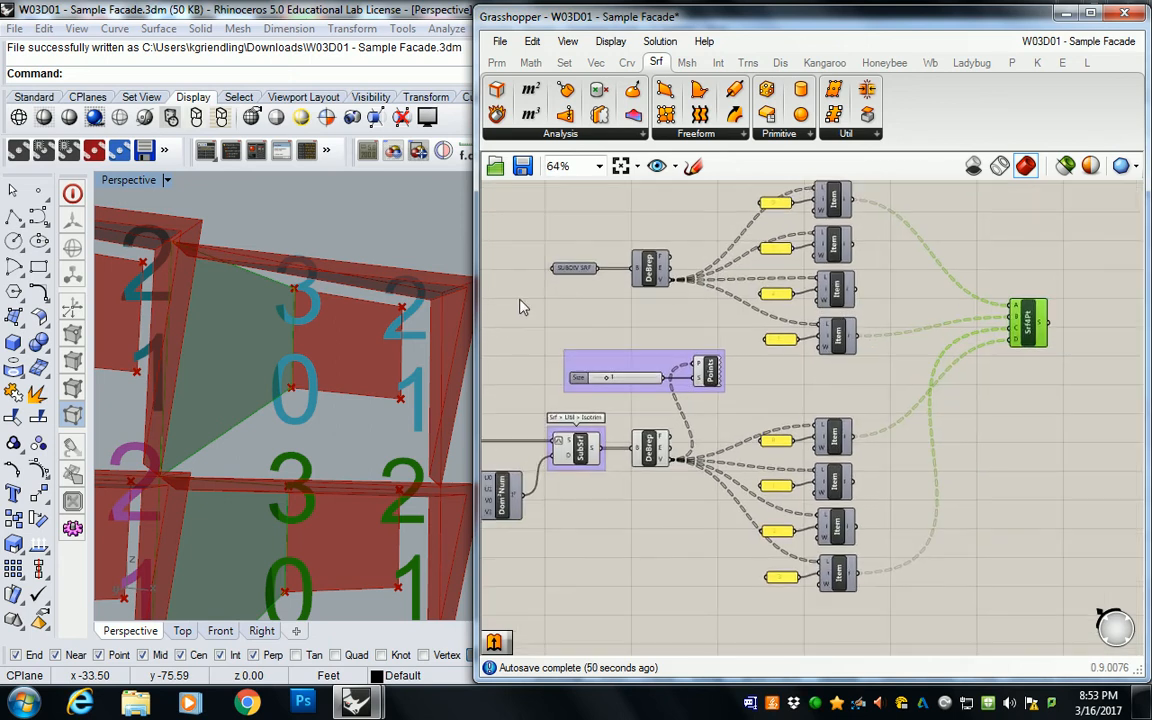
Step: Examine the new side surfaces in the perspective view and the U and V domain sliders that trim the offset subdivisions
right_drag(427, 290, 442, 256)
drag(476, 288, 469, 288)
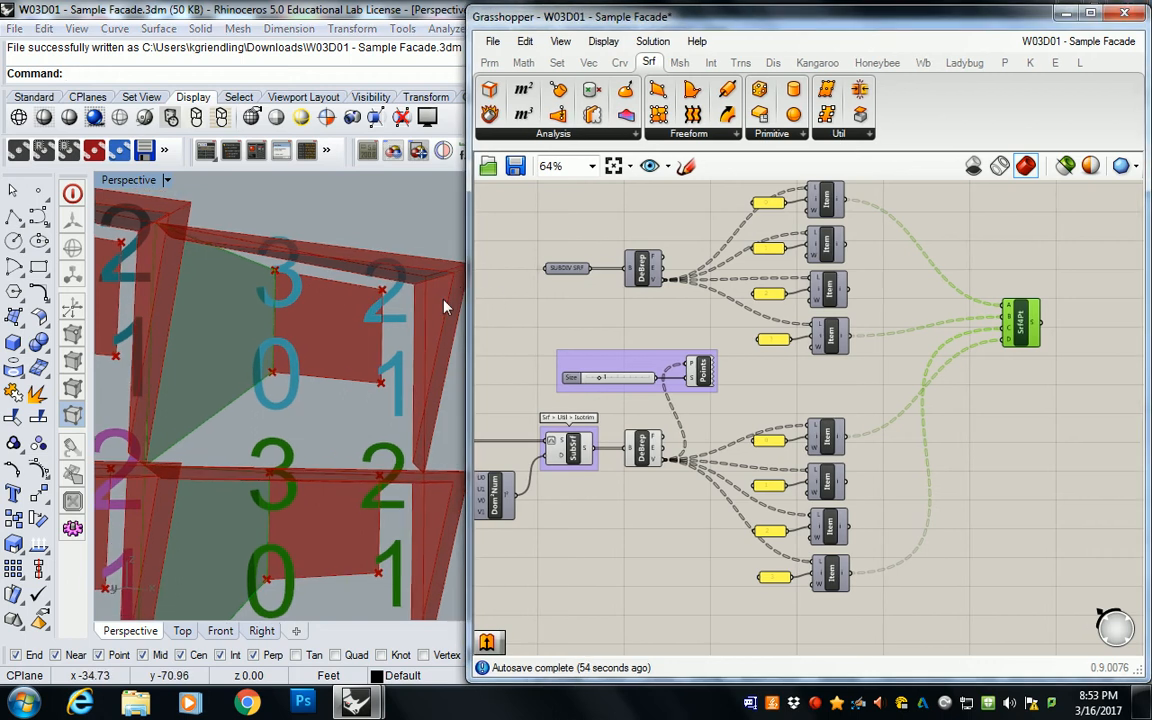
right_drag(420, 260, 408, 298)
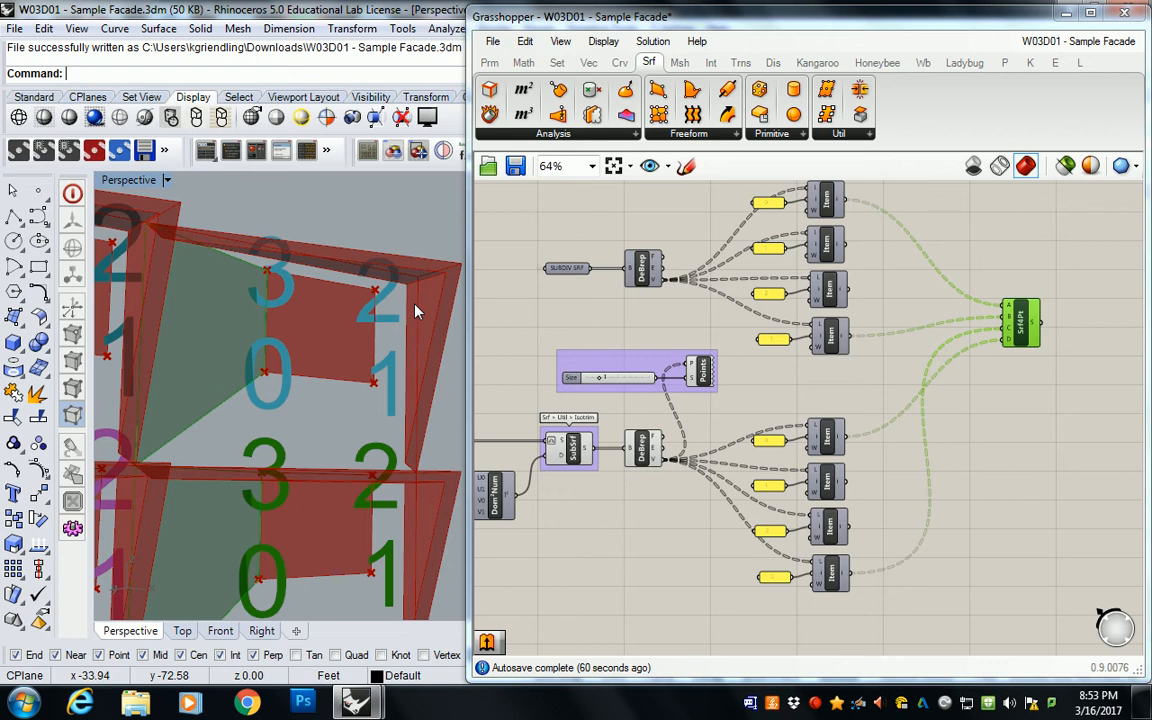
right_drag(497, 319, 687, 309)
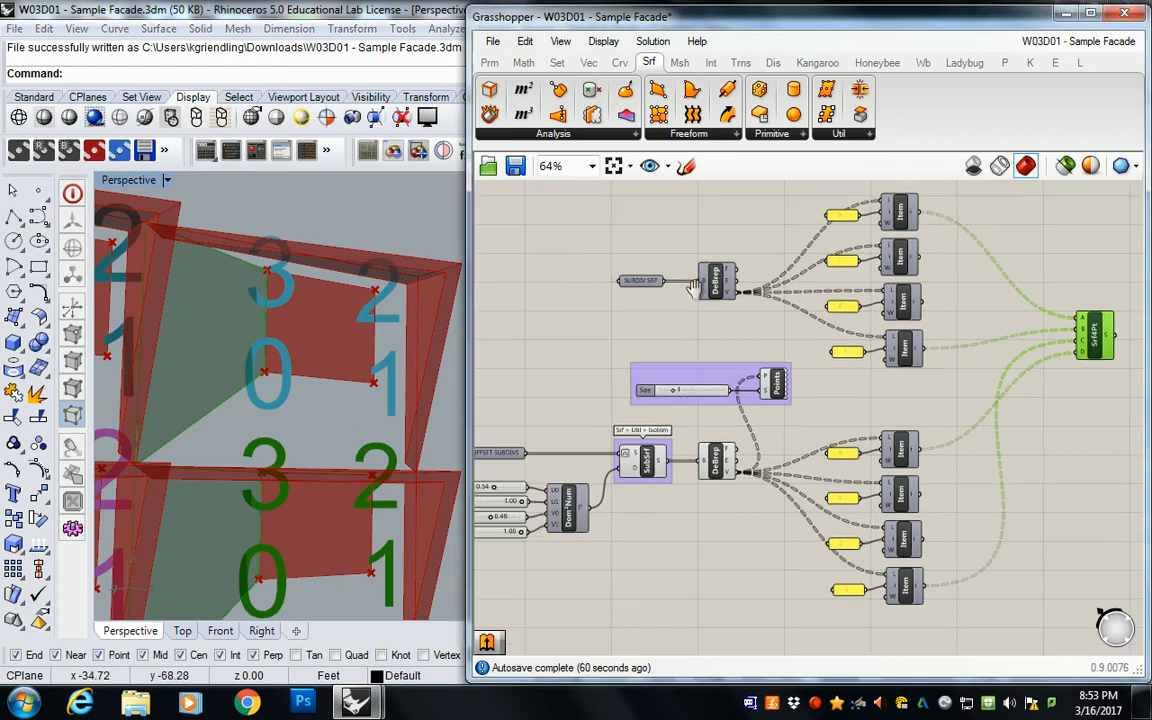
scroll(826, 452, up, 4)
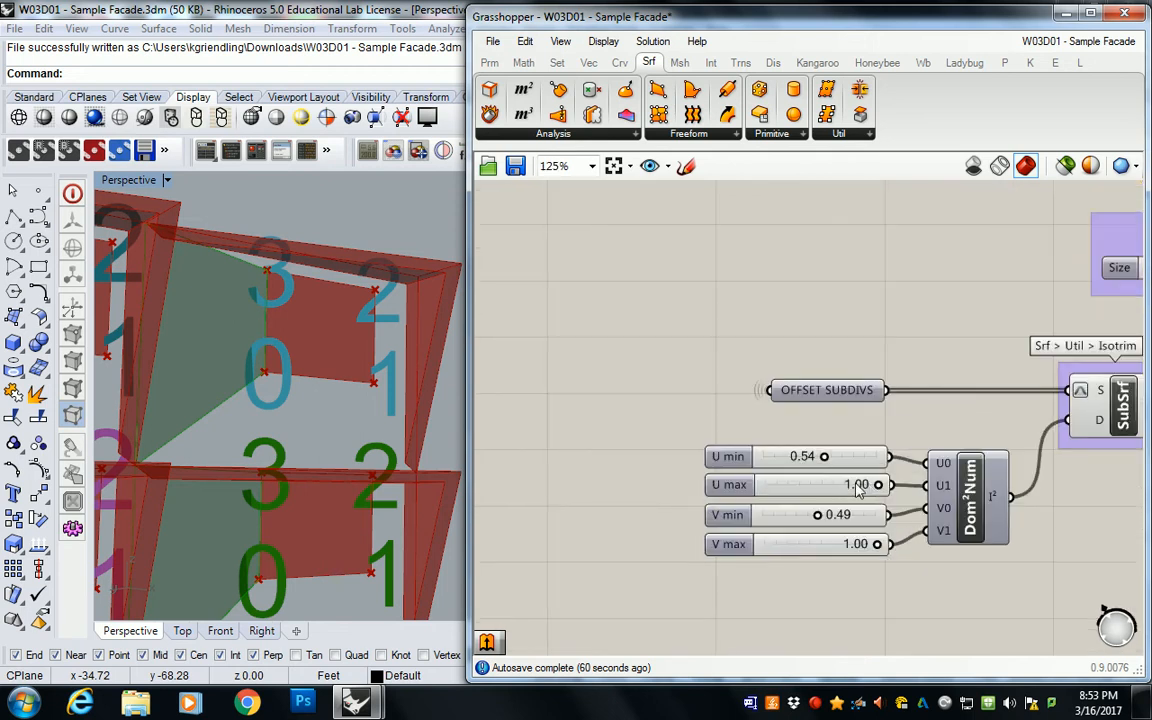
right_drag(270, 321, 329, 319)
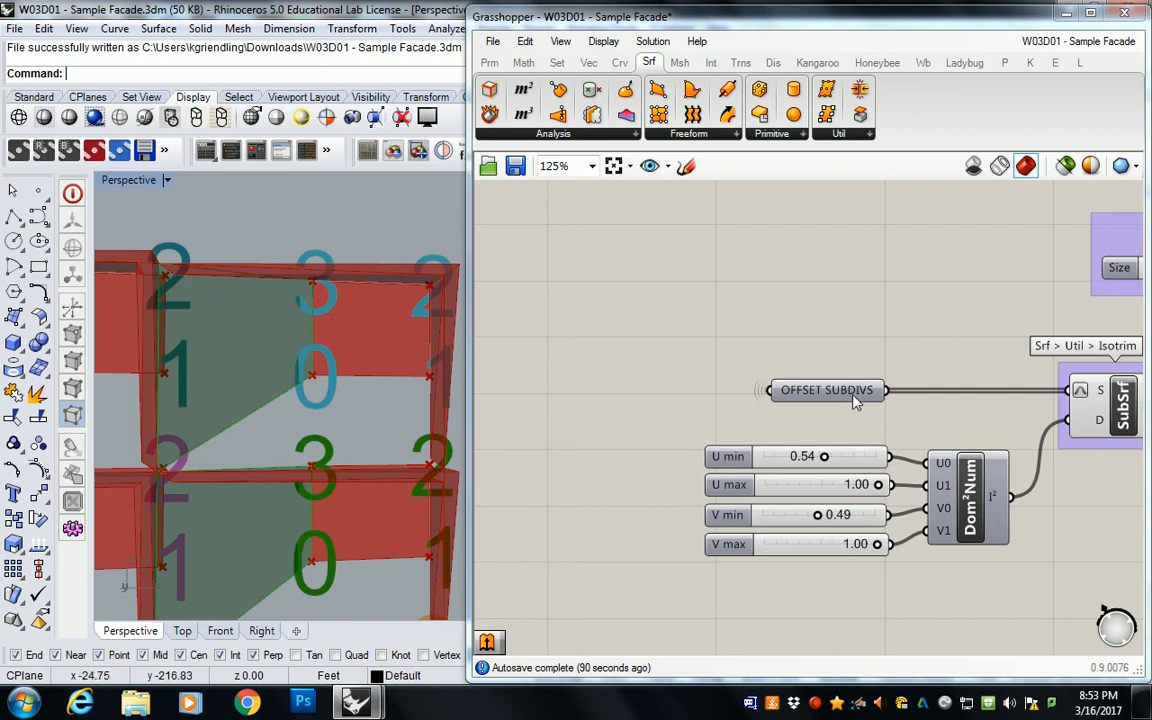
right_drag(860, 456, 832, 424)
click(710, 460)
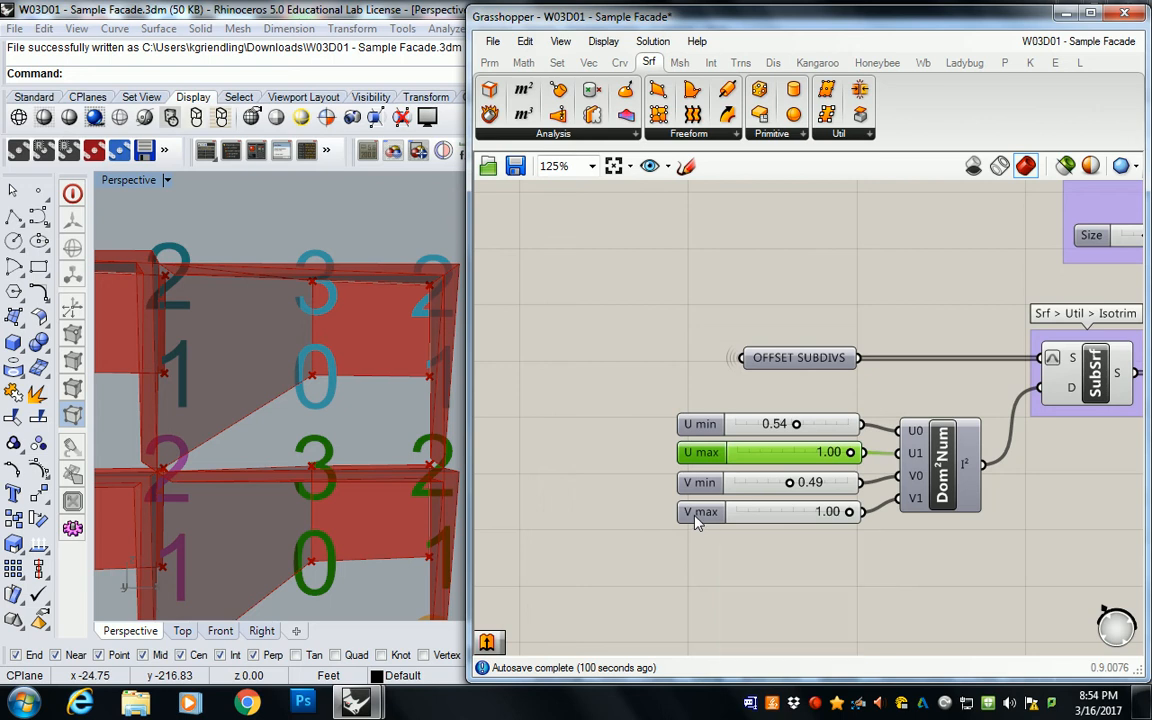
Step: Review the definition from the domain sliders across both List Item sets to the 4Point Surface
right_drag(887, 324, 615, 332)
scroll(890, 340, down, 3)
right_drag(934, 343, 850, 560)
scroll(850, 560, up, 1)
right_drag(609, 254, 740, 447)
right_drag(953, 403, 677, 366)
scroll(677, 366, down, 2)
scroll(773, 381, up, 1)
right_drag(699, 516, 820, 348)
scroll(812, 380, up, 1)
scroll(820, 348, down, 1)
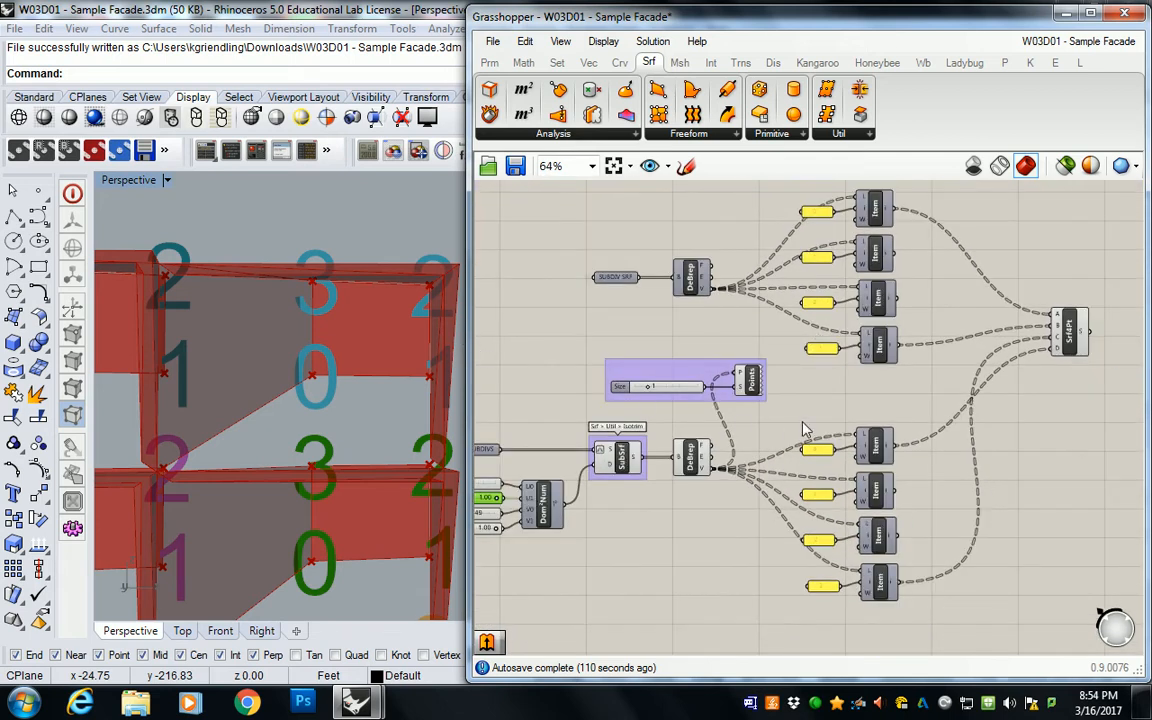
Step: Add a second 4Point Surface component below the first and check the numbered window corners in the perspective view
drag(598, 92, 1078, 442)
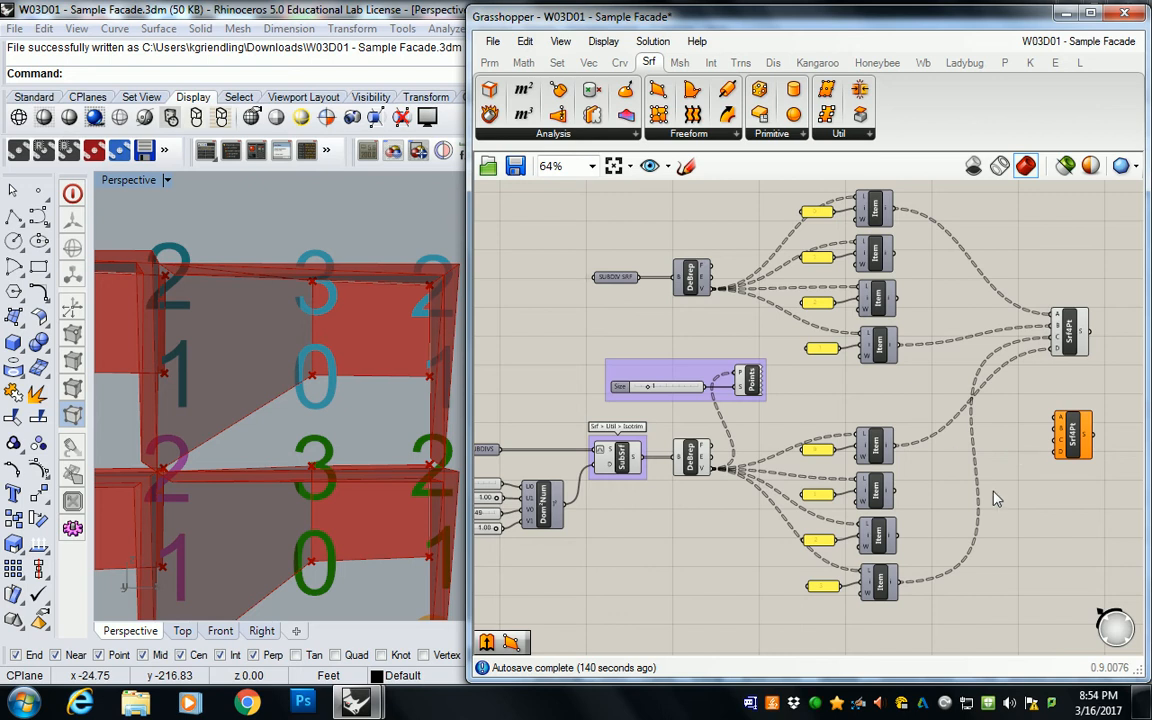
click(816, 703)
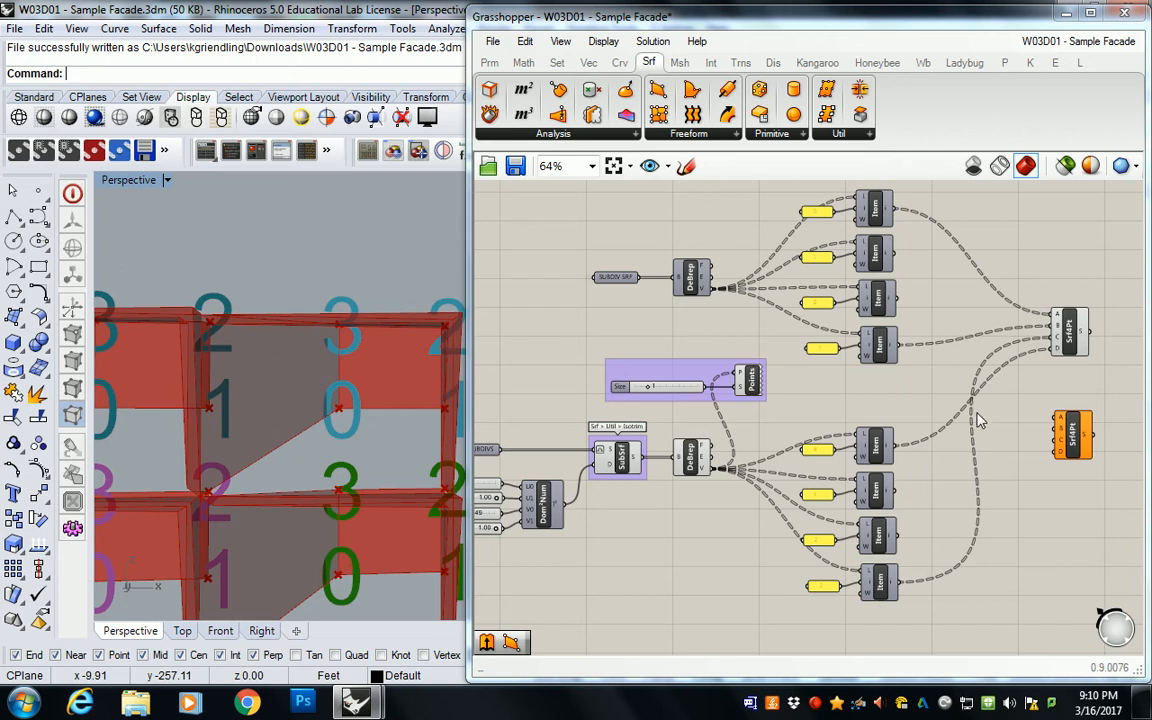
right_drag(1007, 440, 981, 441)
right_drag(298, 440, 320, 426)
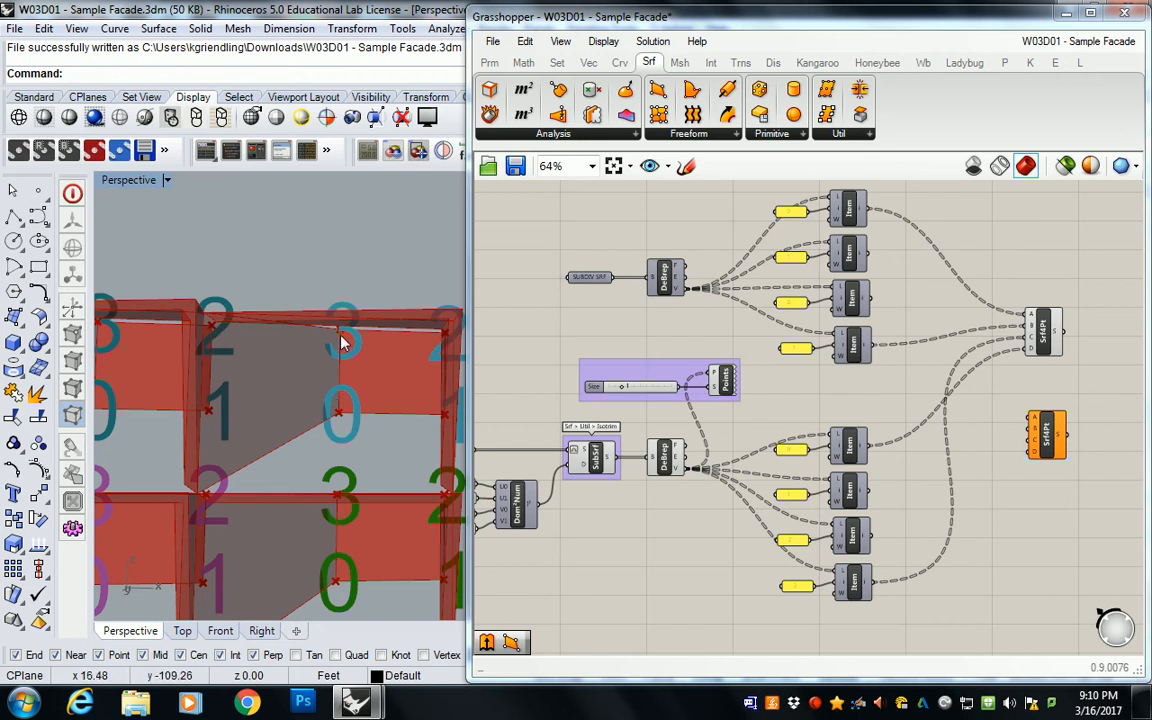
mouse_move(364, 458)
shift+right_down()
mouse_move(283, 450)
mouse_move(371, 436)
shift+right_up()
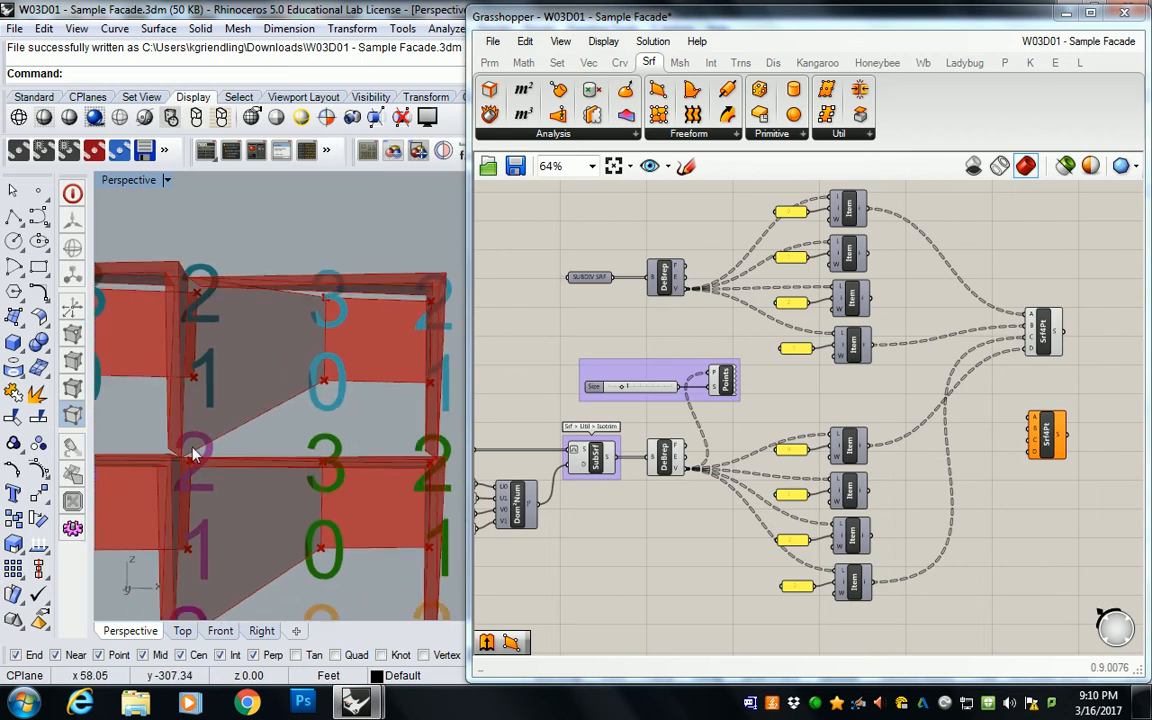
right_drag(1016, 417, 895, 431)
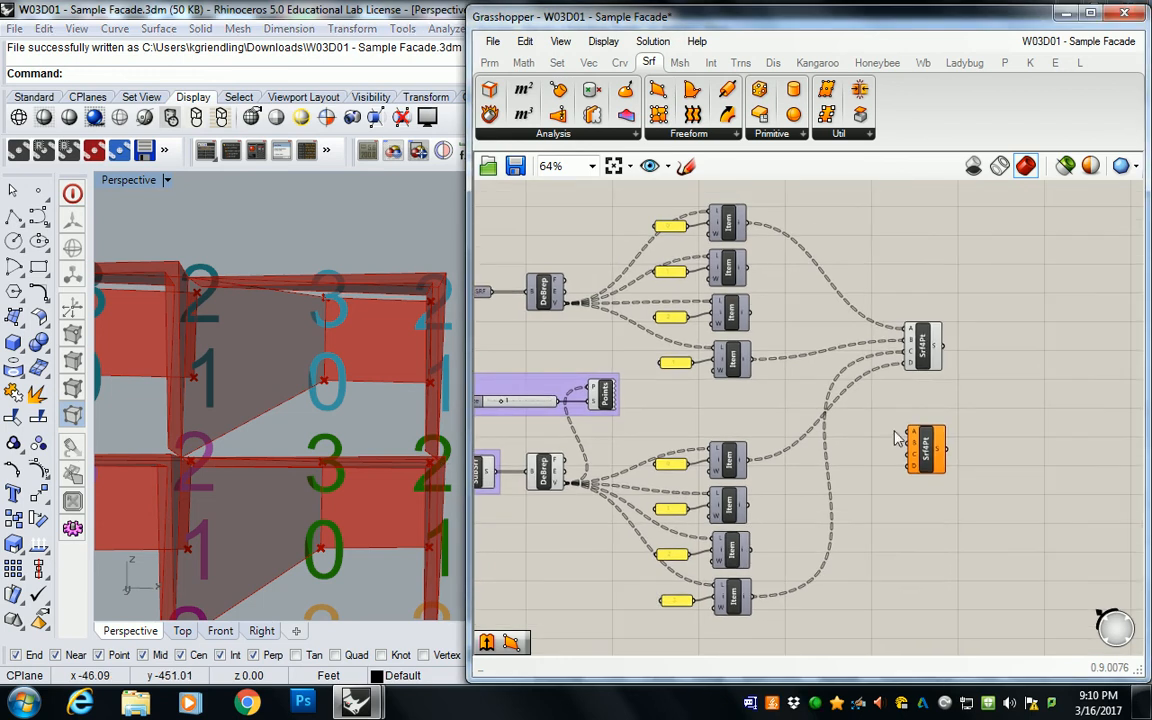
Step: Connect the second 4Point Surface: upper List Items 1 and 0 to corners A and B, SubSrf List Items 0 and 1 to C and D
drag(928, 450, 942, 488)
drag(748, 266, 921, 472)
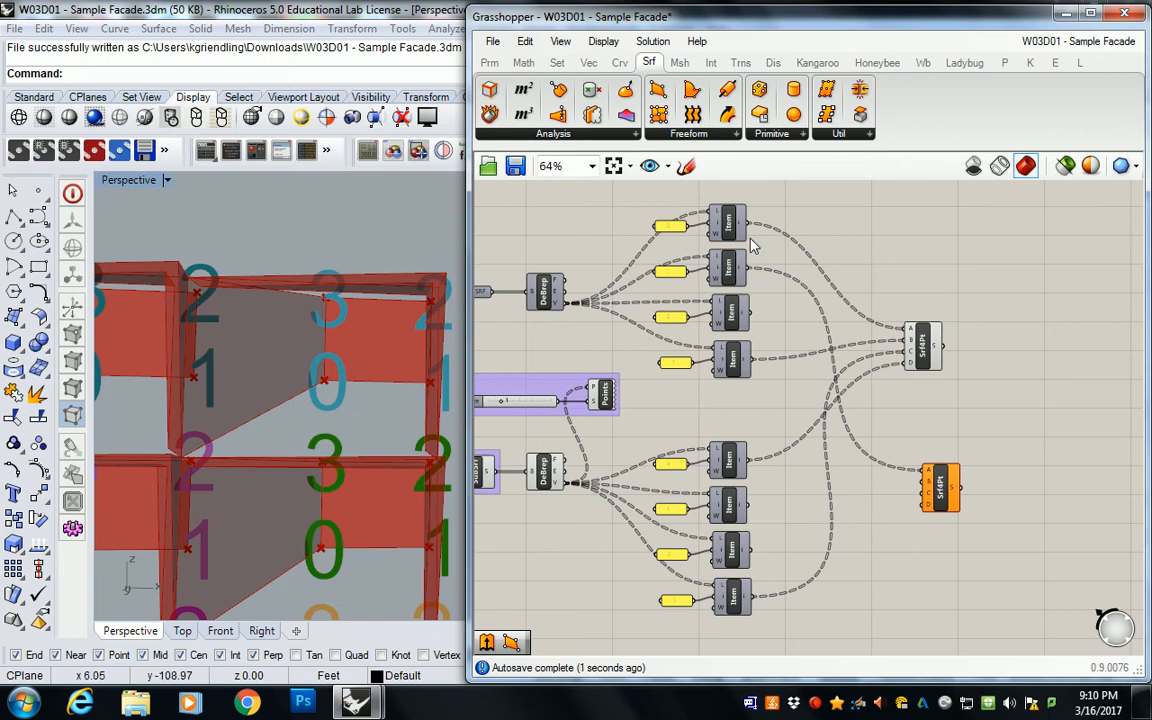
drag(746, 221, 921, 487)
right_drag(580, 434, 564, 381)
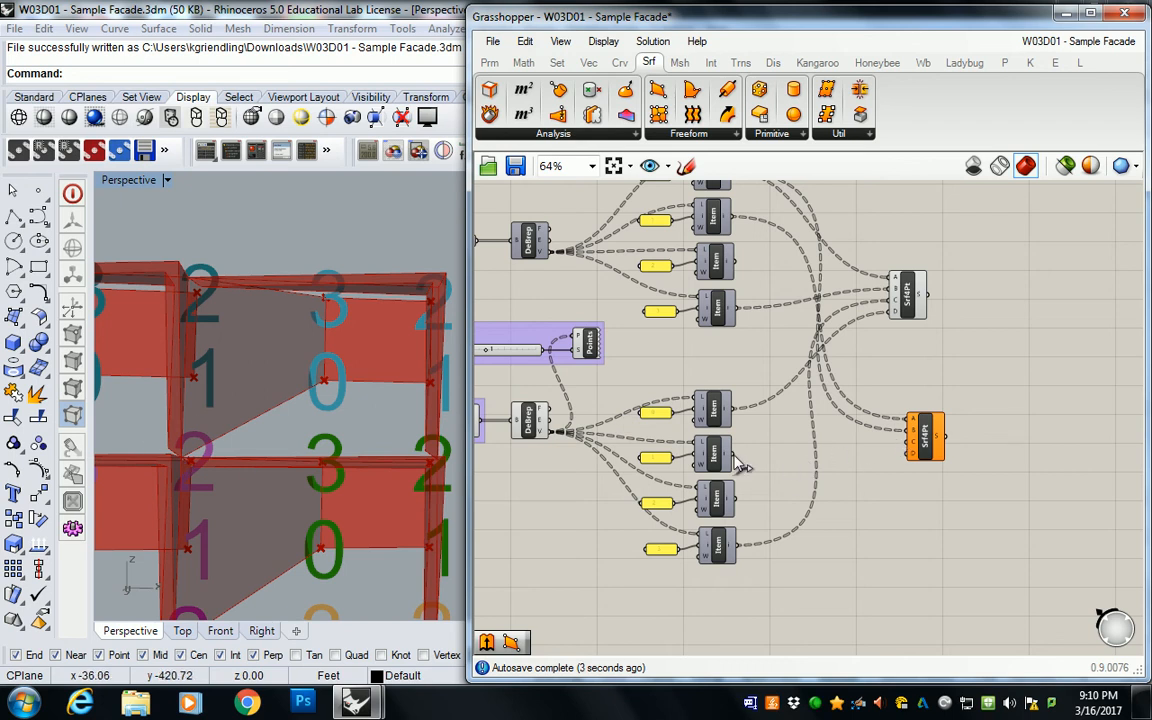
drag(737, 408, 911, 450)
drag(737, 458, 910, 454)
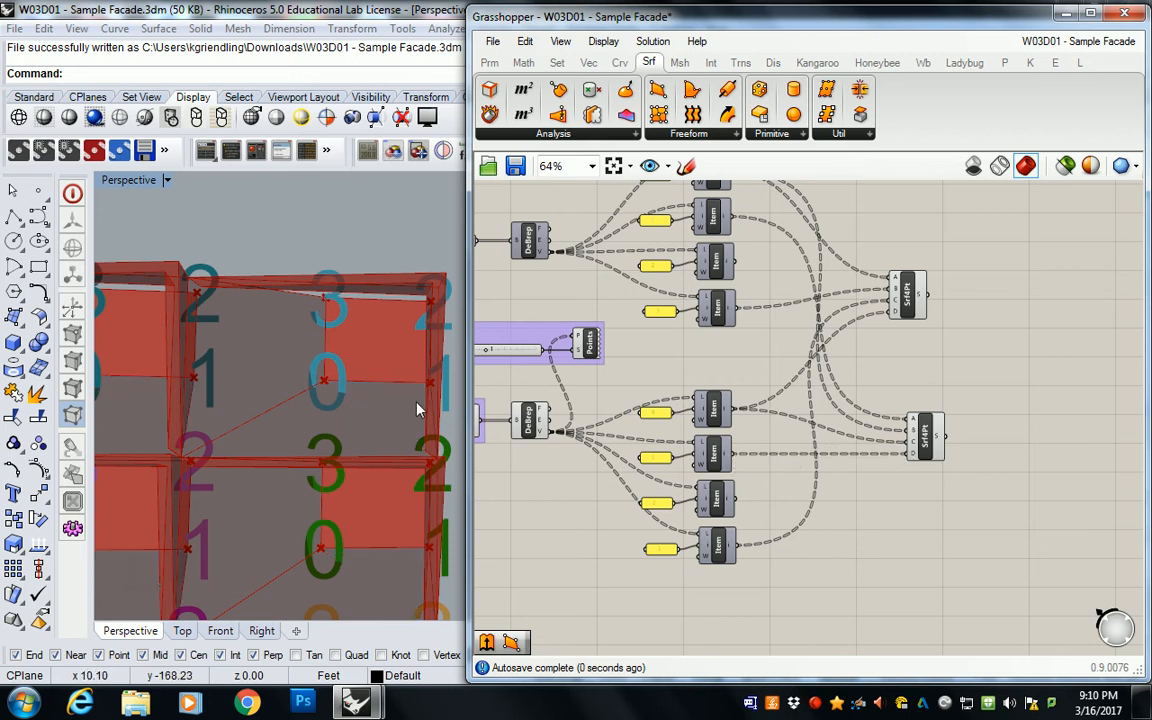
Step: Examine the two sets of 4Point Surfaces across the facade in the perspective view, both close up and from a distance
scroll(302, 319, down, 10)
right_drag(337, 341, 355, 403)
scroll(288, 405, up, 4)
scroll(343, 410, down, 5)
scroll(353, 393, up, 6)
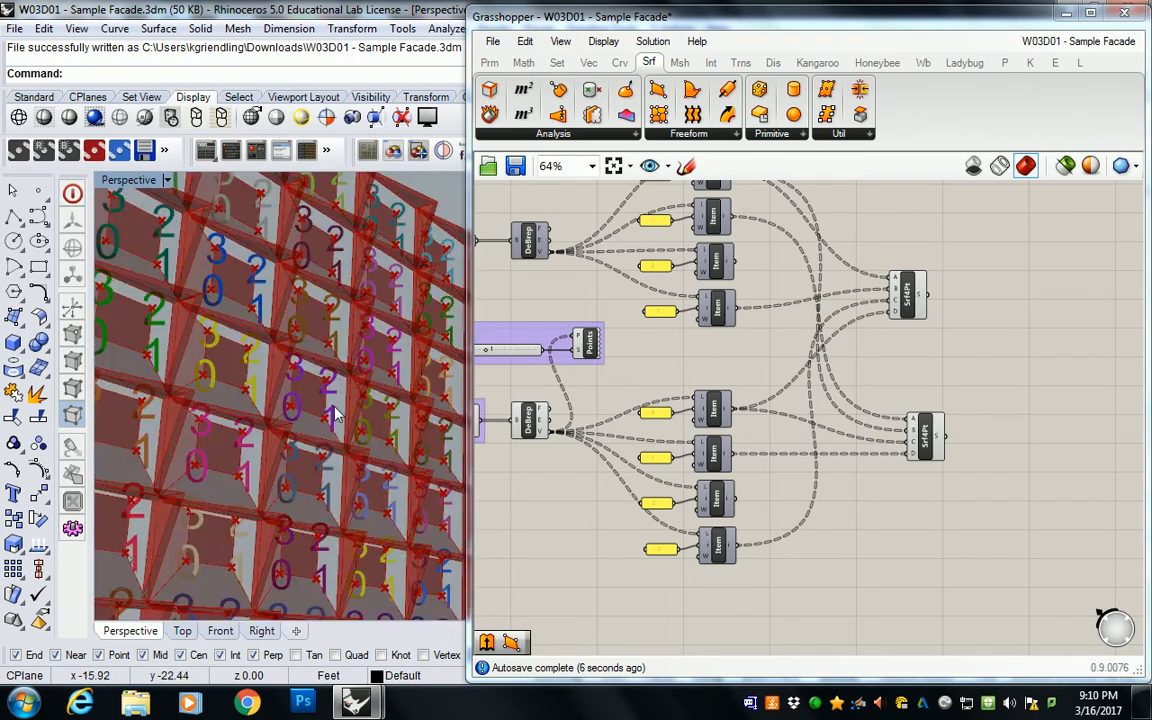
scroll(352, 393, up, 4)
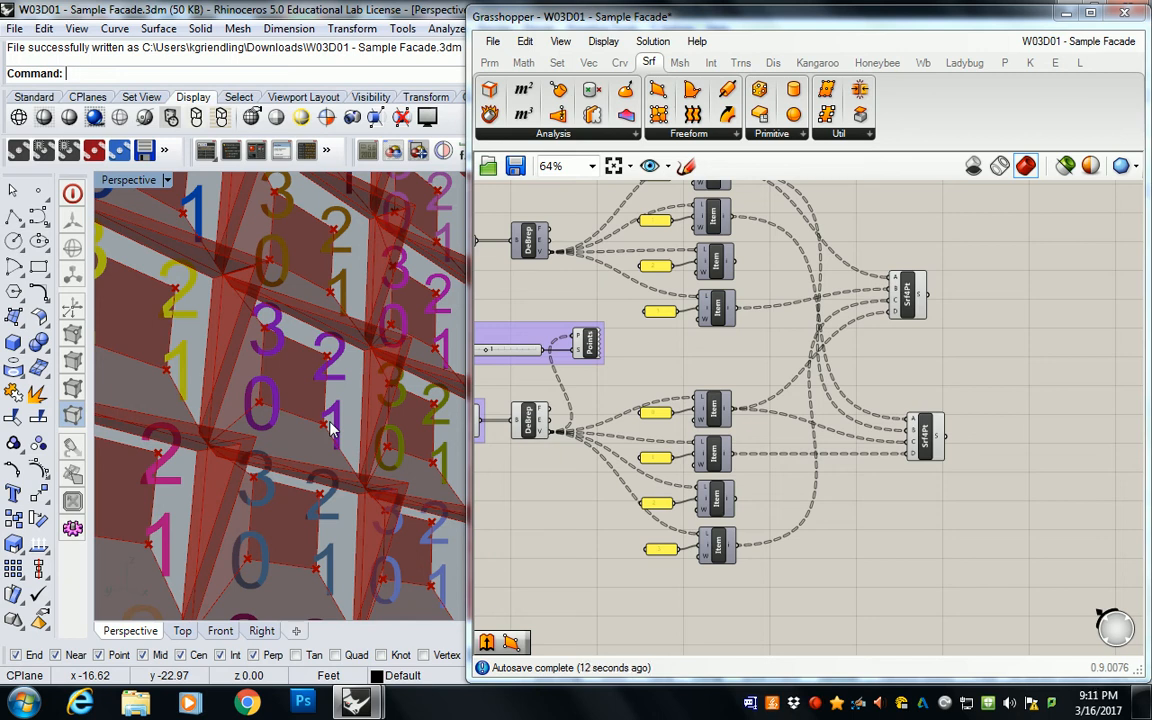
scroll(300, 390, down, 6)
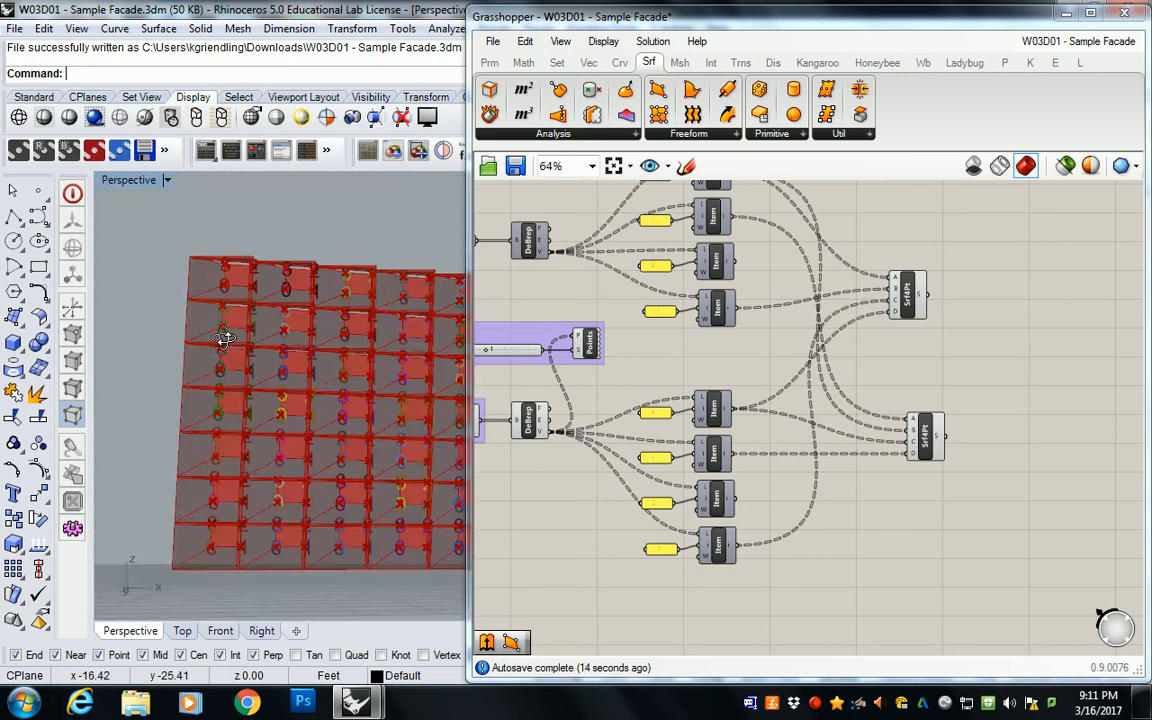
right_drag(297, 302, 303, 329)
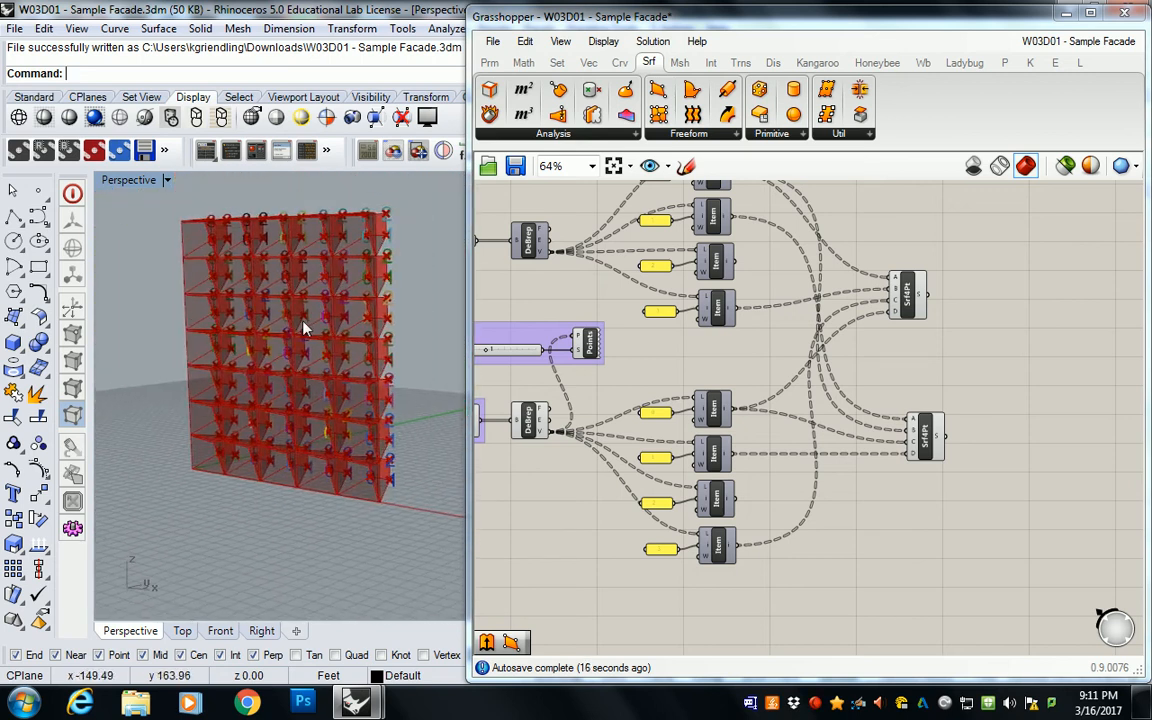
scroll(309, 309, up, 6)
scroll(322, 333, down, 5)
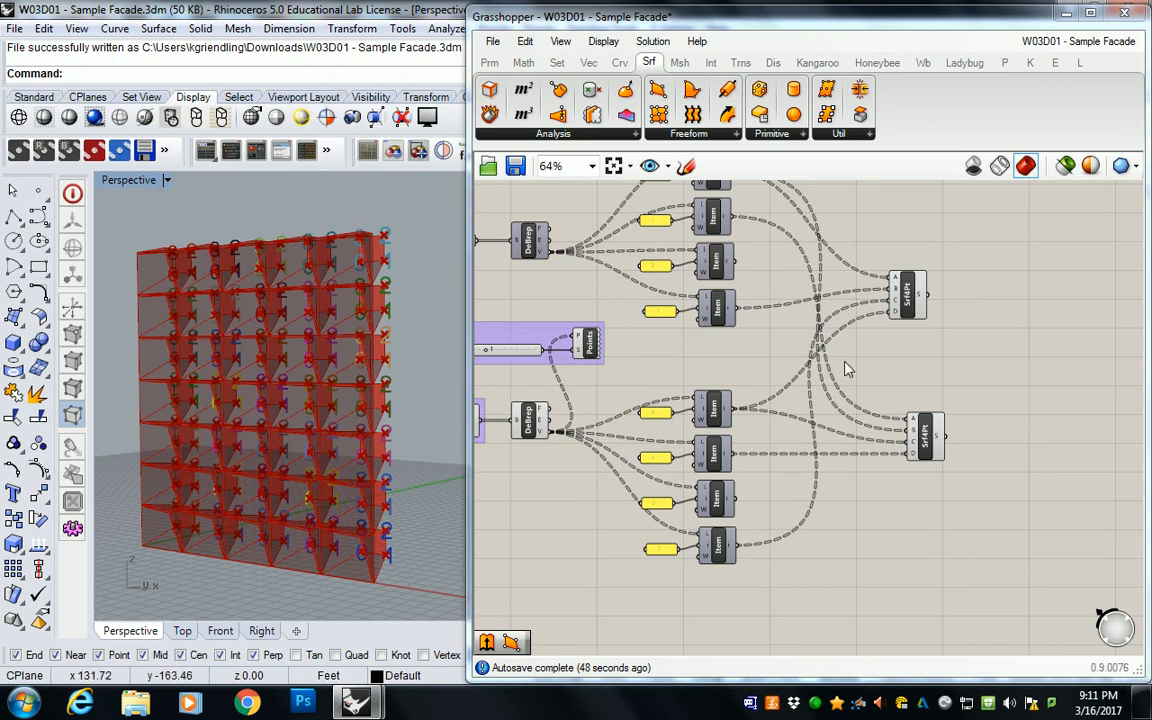
Step: Select both 4Point Surface components and bake their geometry into the Rhino model
scroll(877, 427, down, 5)
scroll(757, 347, up, 6)
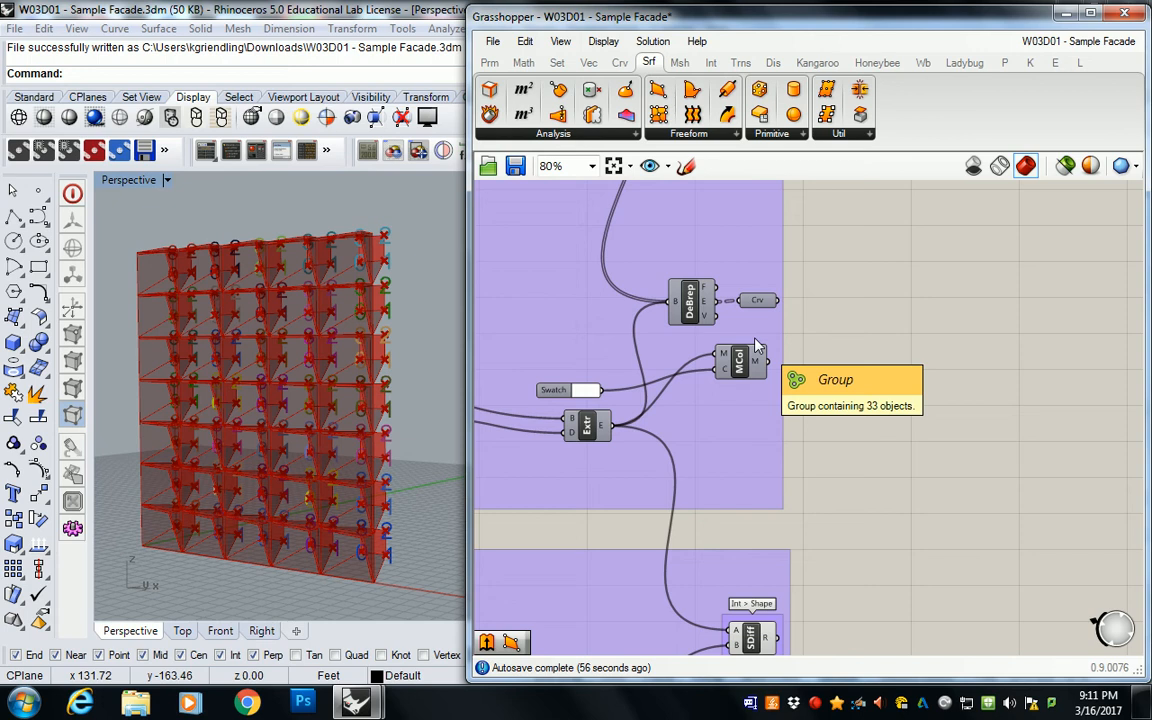
scroll(757, 347, down, 4)
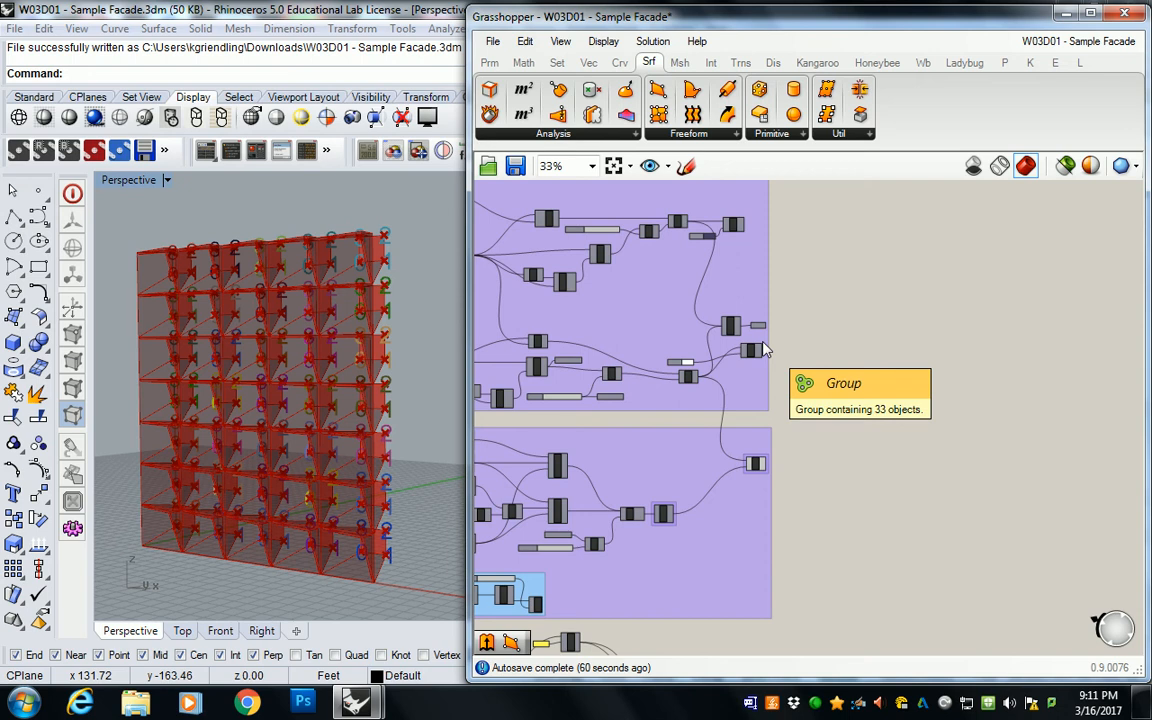
scroll(775, 353, down, 1)
right_drag(771, 352, 748, 270)
scroll(681, 332, up, 6)
drag(798, 267, 621, 676)
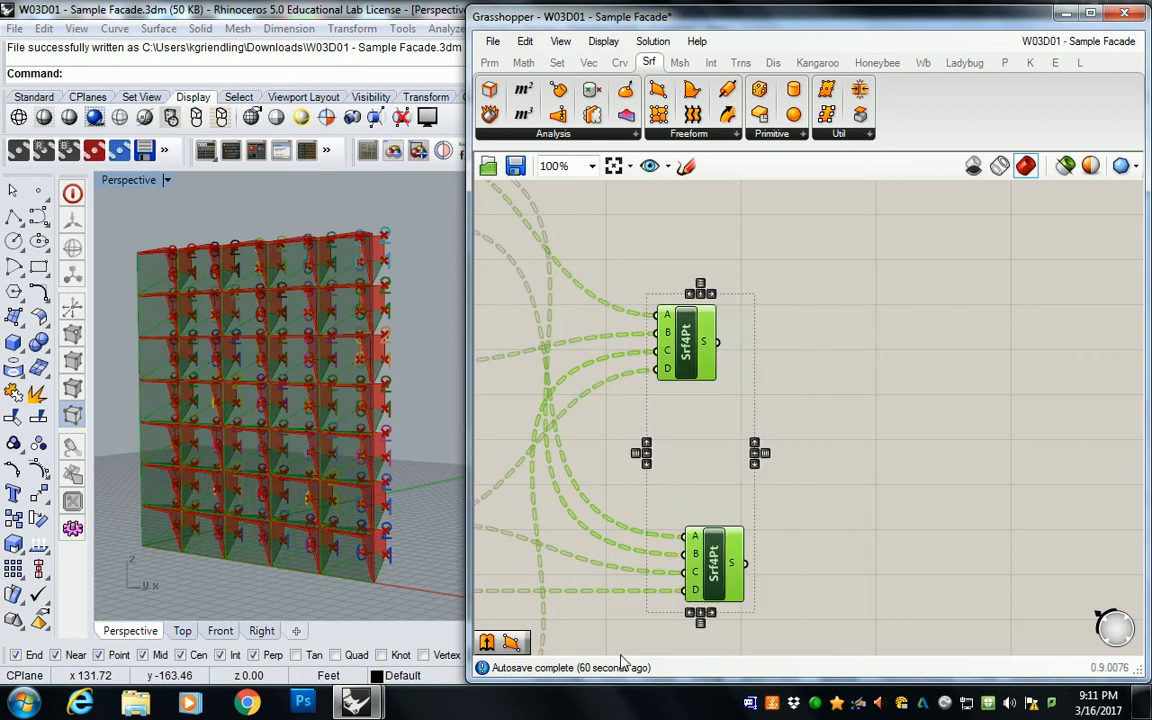
right_click(714, 563)
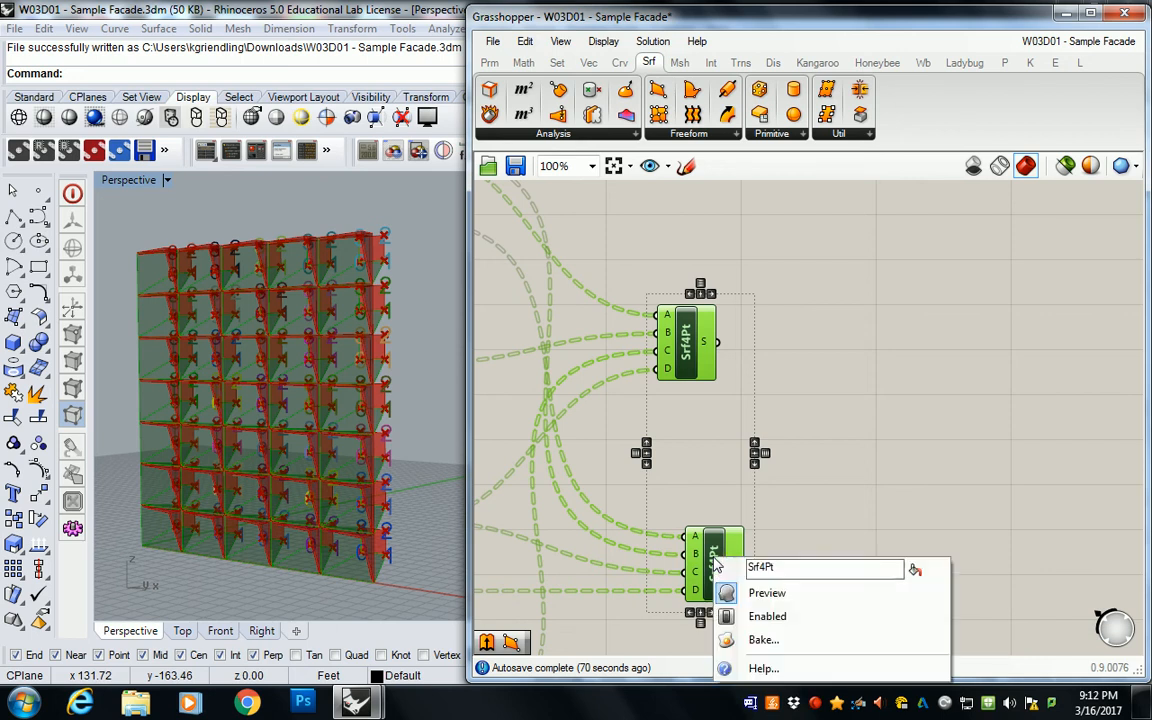
right_click(688, 354)
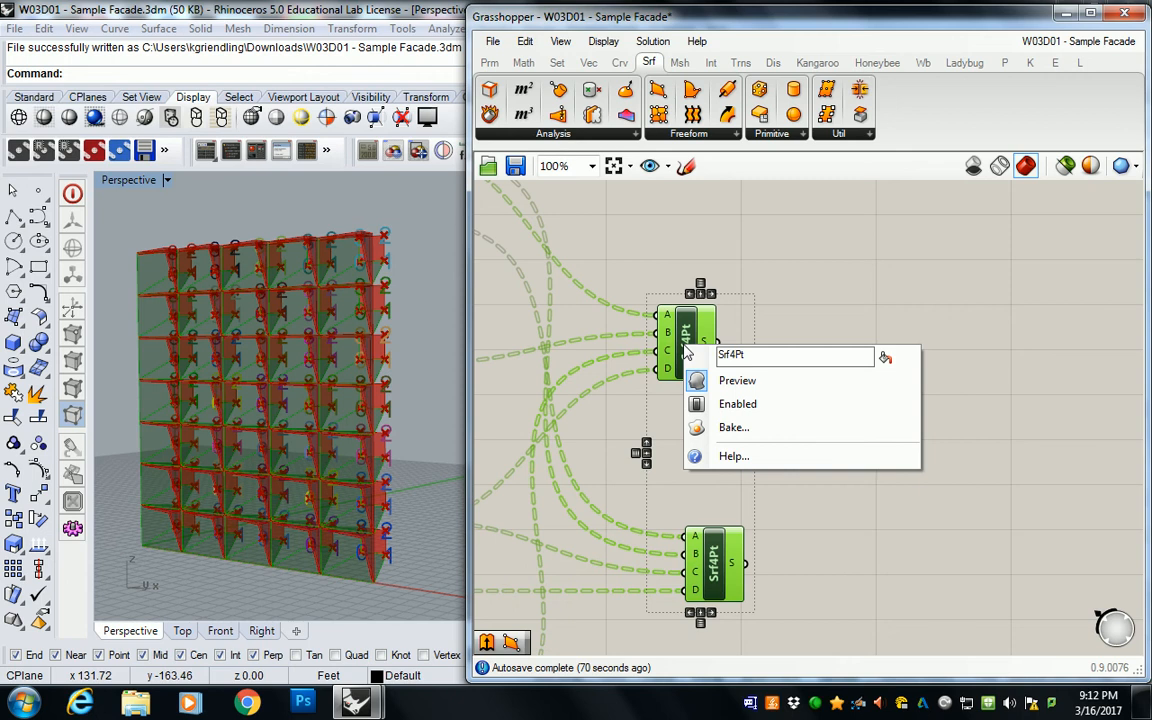
scroll(686, 352, up, 1)
middle_click(686, 316)
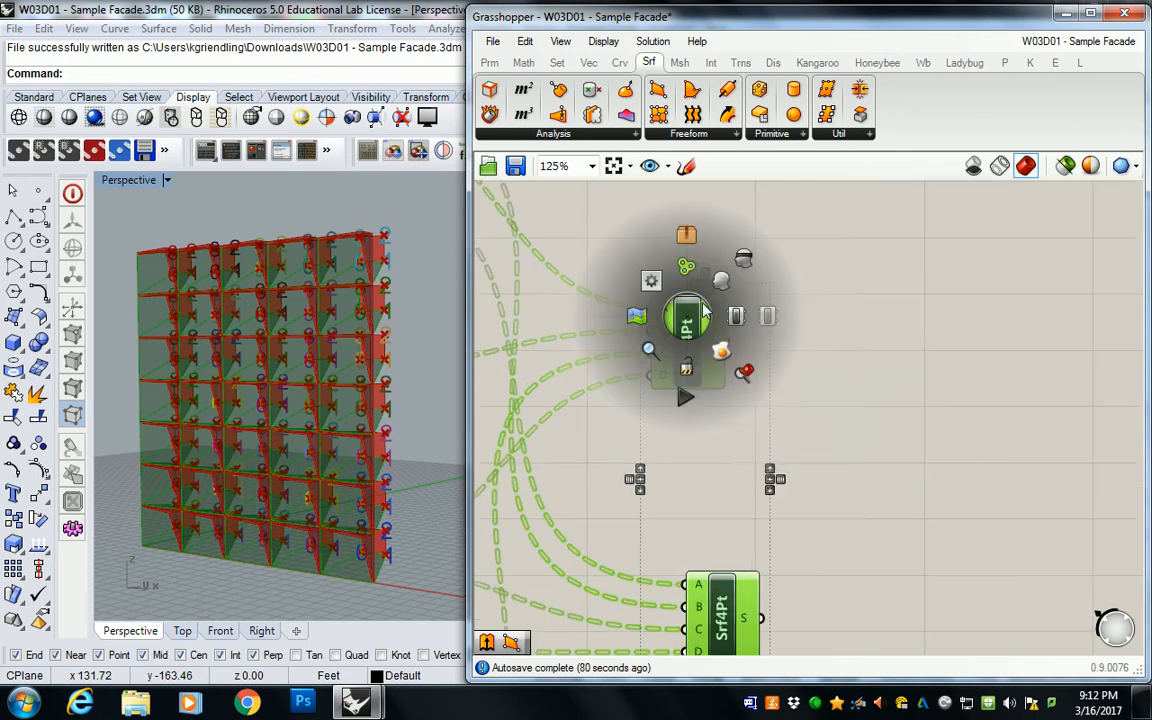
click(722, 352)
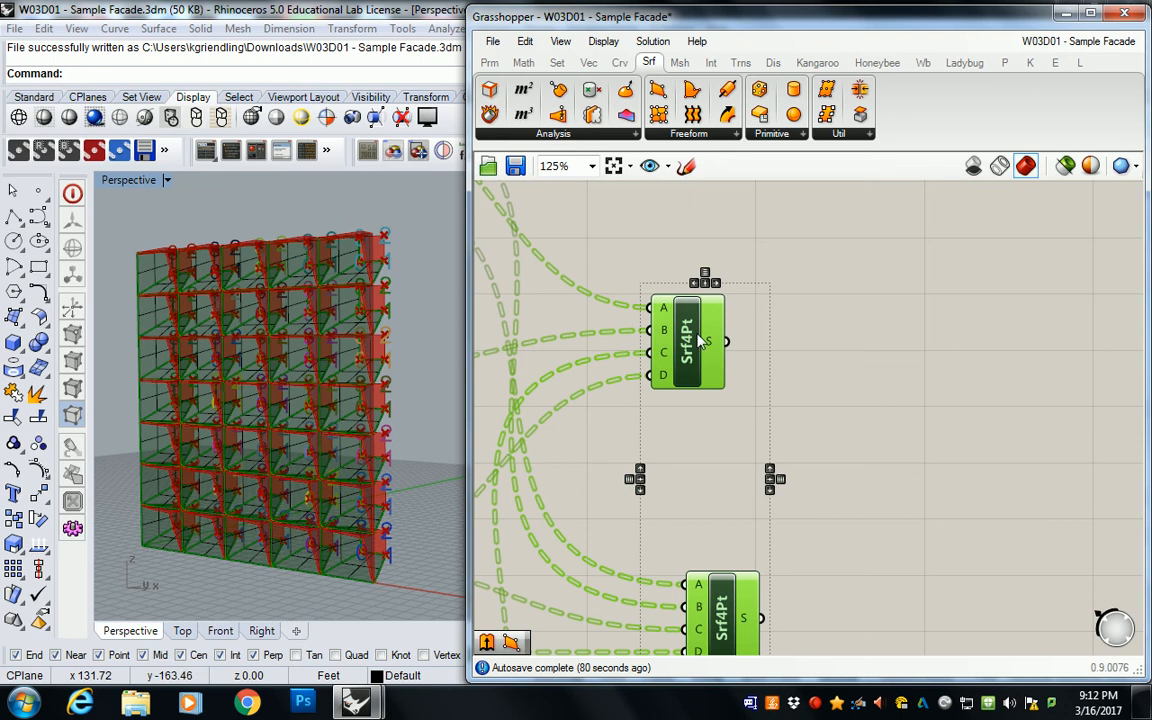
Step: Look over the baked surfaces in the perspective view and undo the Grasshopper bake
right_drag(298, 354, 355, 362)
scroll(355, 362, down, 5)
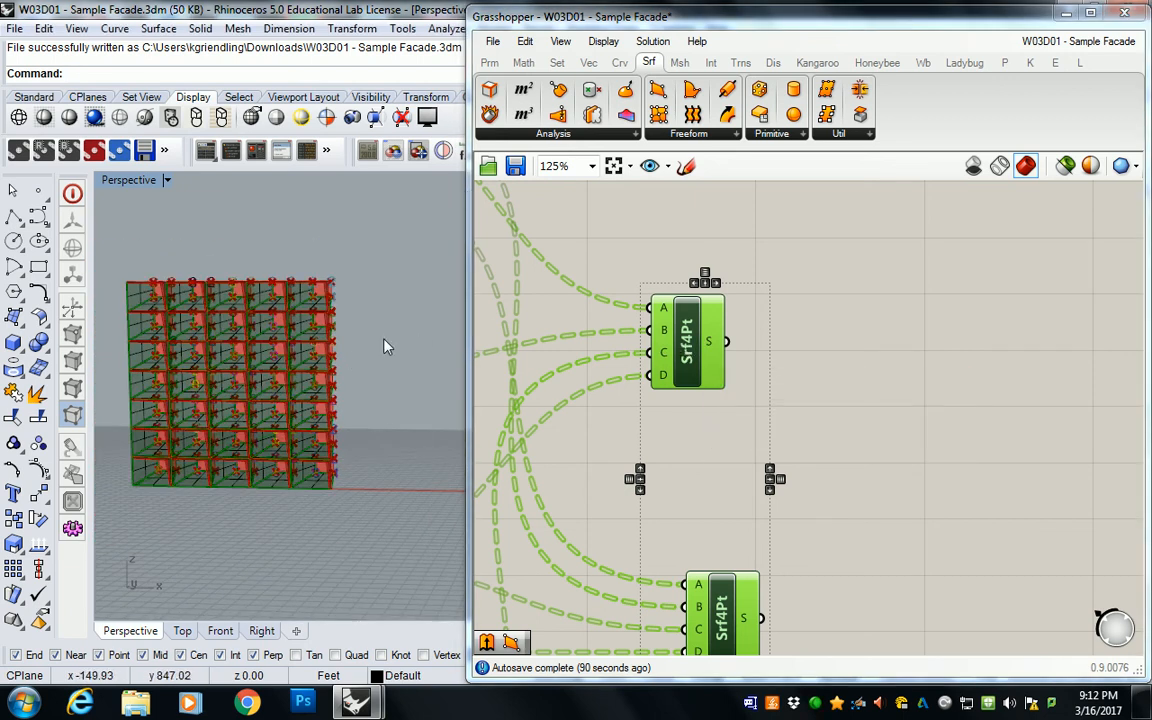
key(ctrl+z)
click(772, 334)
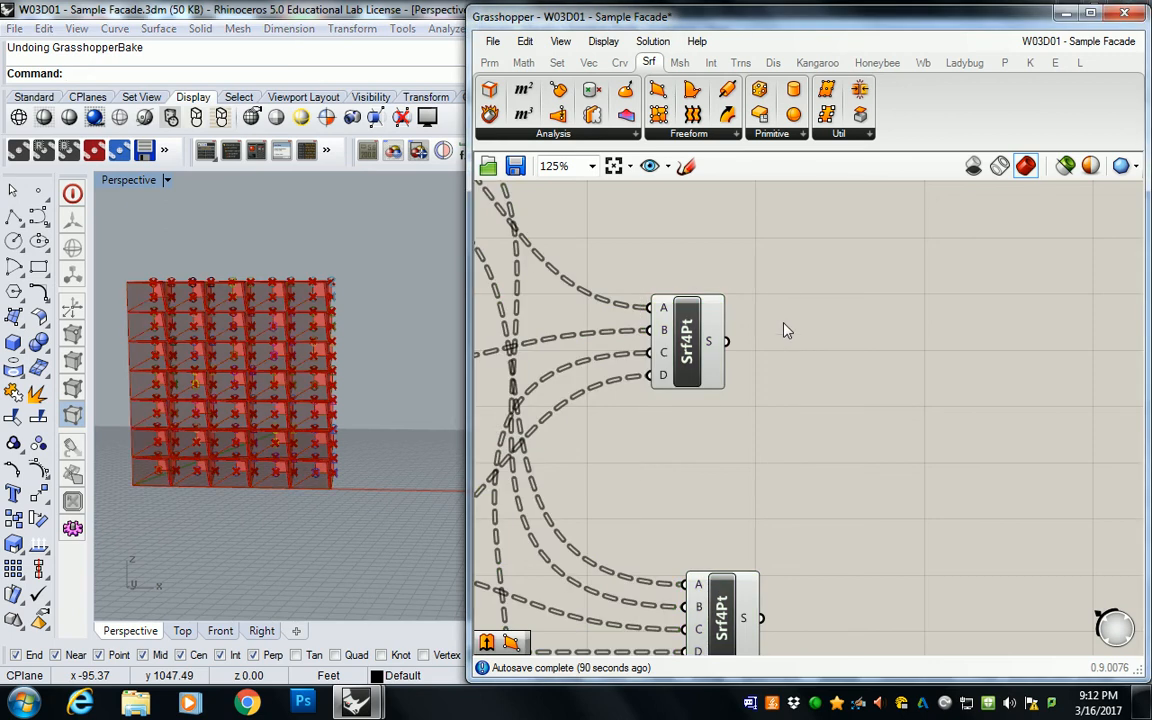
Step: Add a Surface parameter beside the two 4Point Surface components and name it BAKE TRUNCATED SRF
click(498, 60)
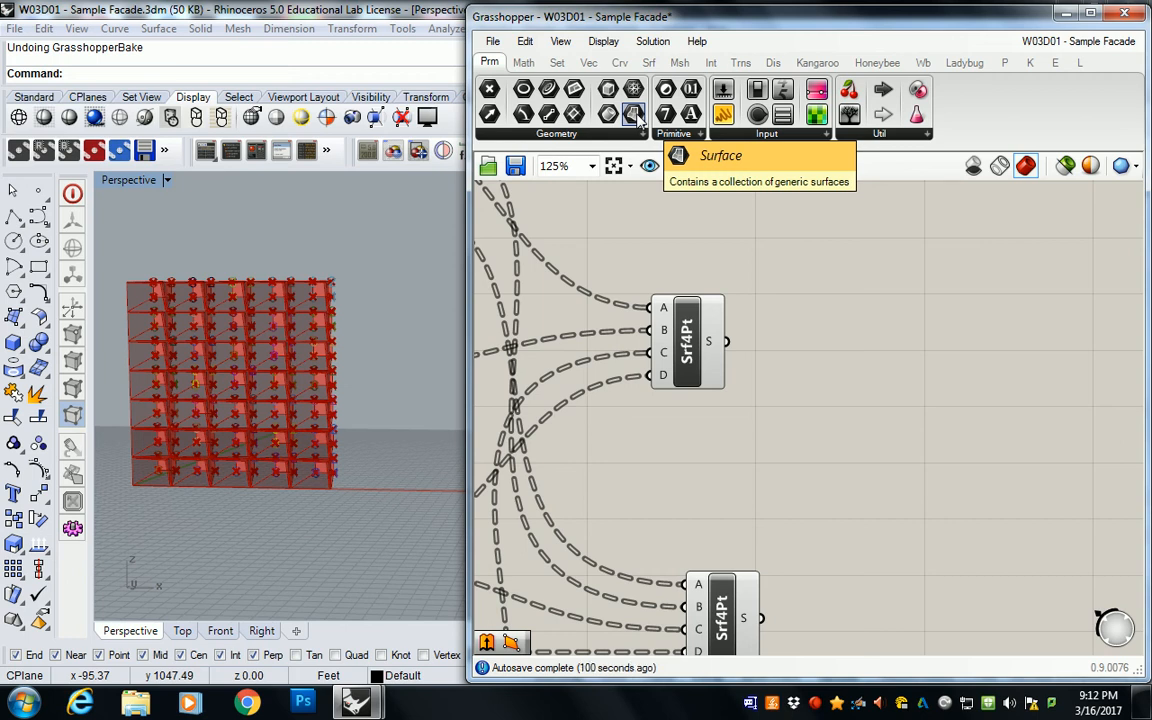
drag(637, 117, 825, 399)
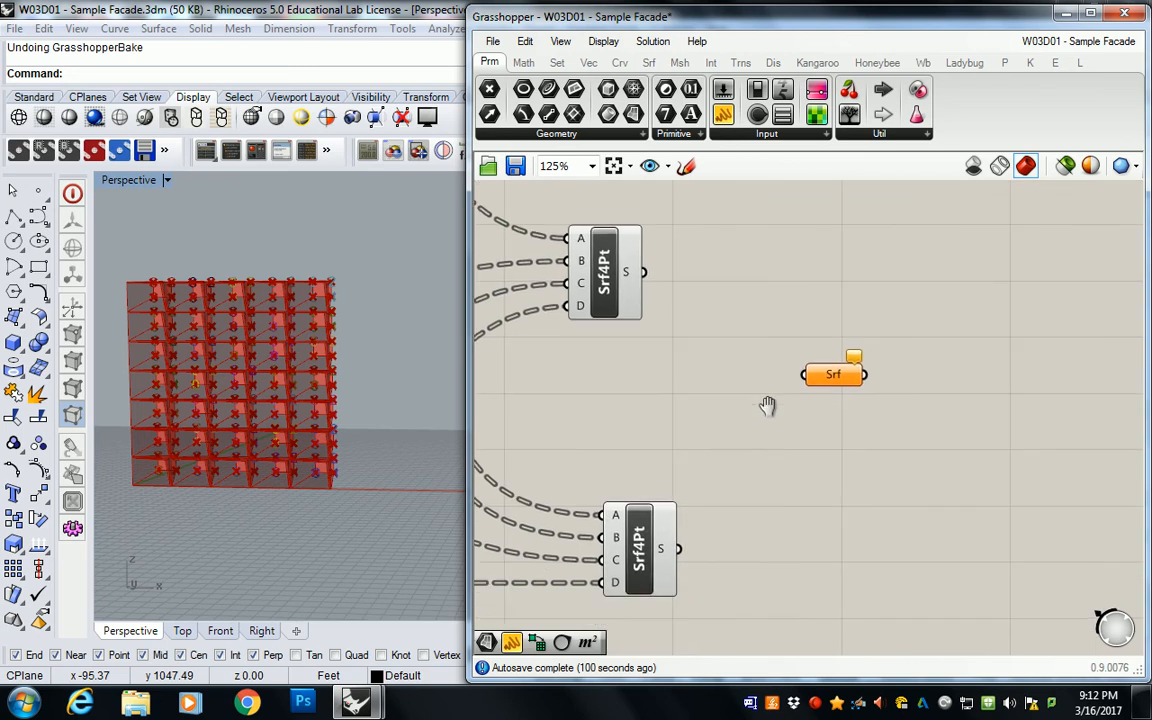
right_click(825, 364)
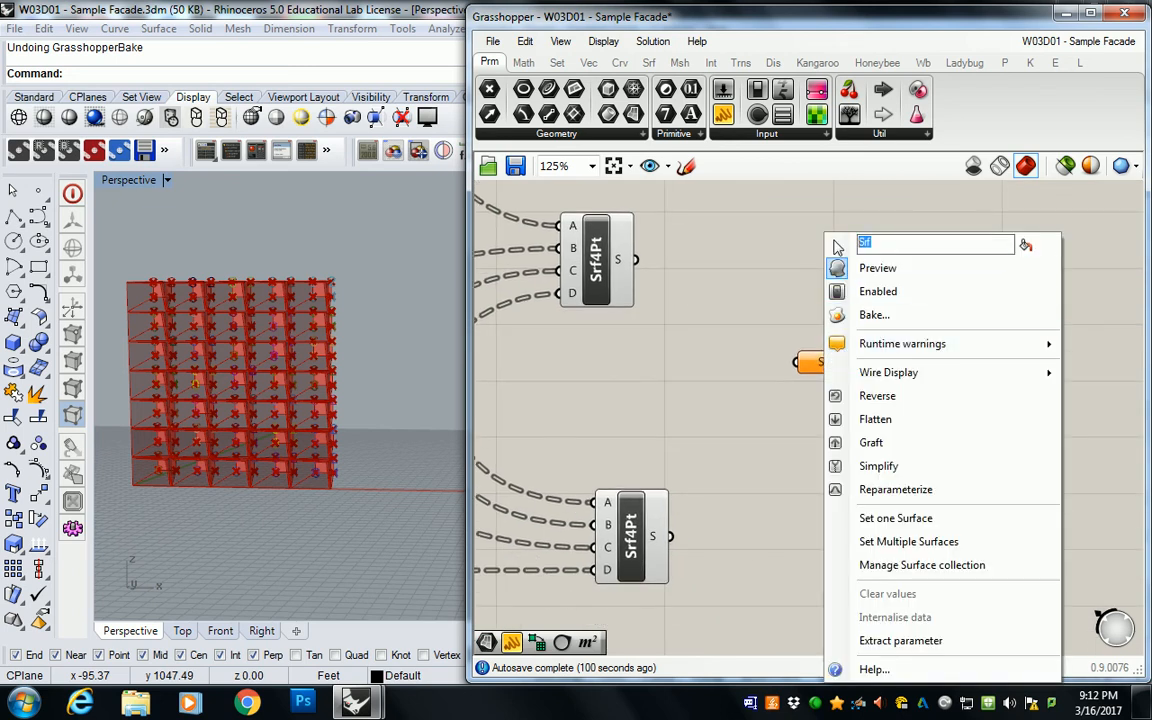
text(BAKE)
text(TRUNCATED SRF)
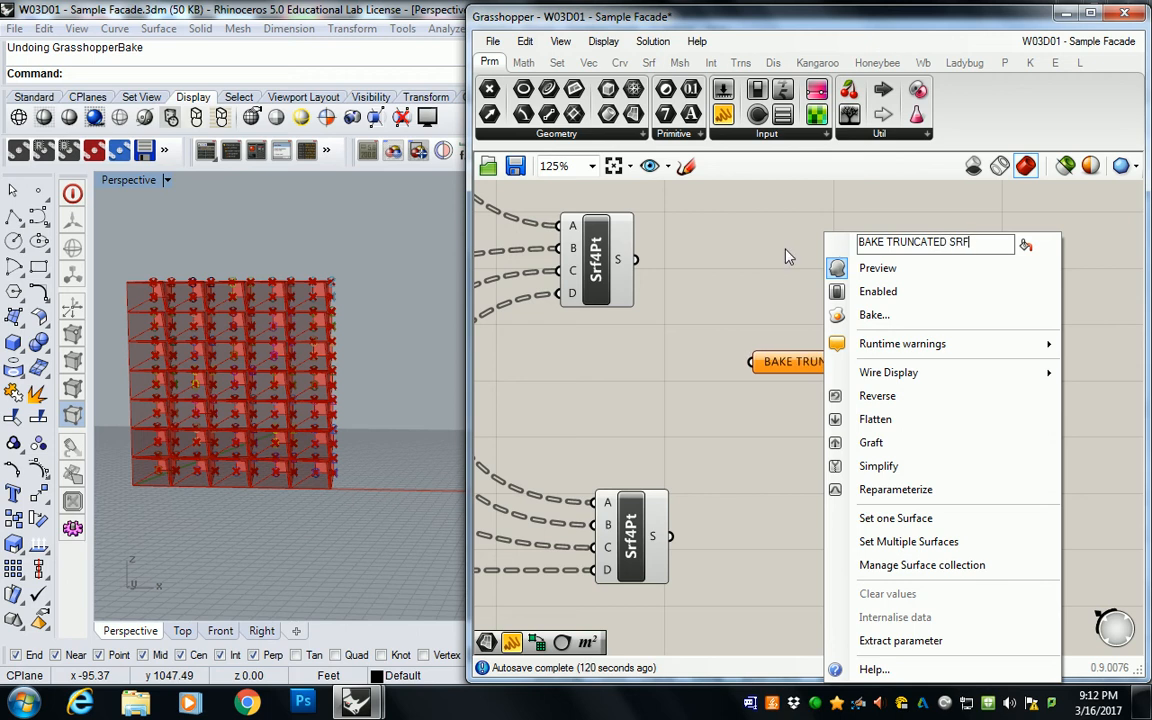
click(785, 248)
Step: Connect both 4Point Surface outputs to BAKE TRUNCATED SRF and place the parameter farther out from the definition
drag(634, 260, 752, 362)
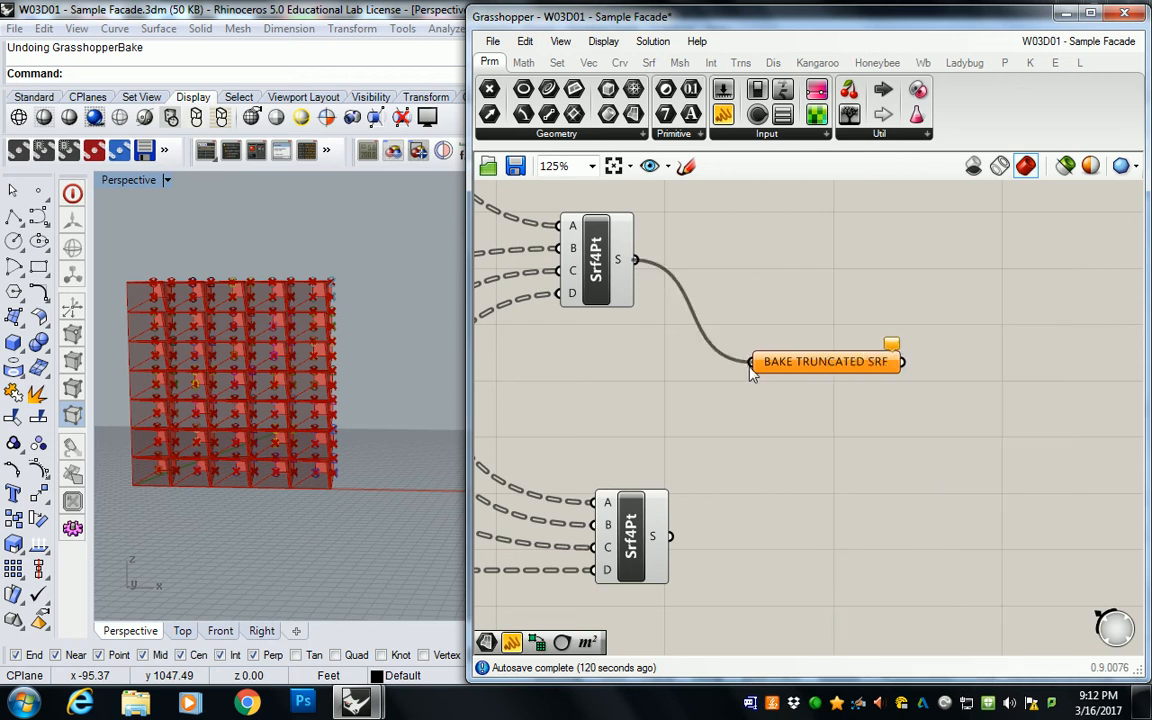
shift+drag(669, 536, 751, 362)
scroll(789, 340, down, 4)
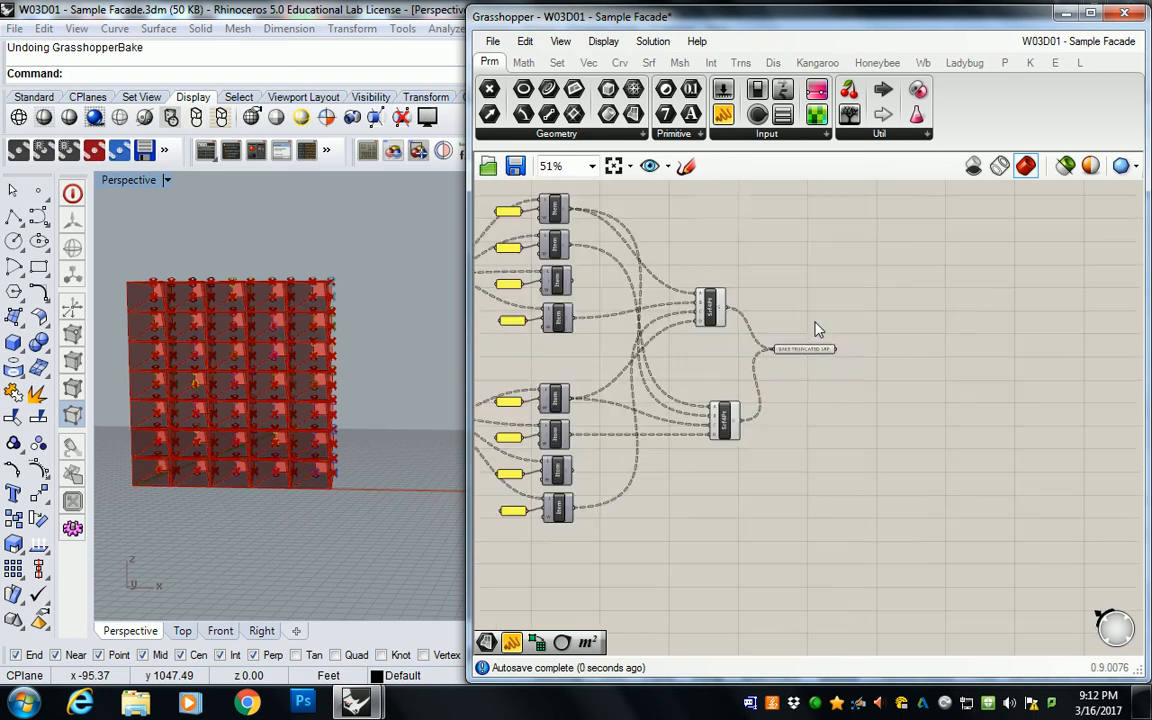
right_drag(806, 332, 702, 452)
scroll(714, 447, down, 2)
drag(718, 463, 847, 463)
Step: Select the Solid Difference component and examine its highlighted facade frame geometry in the perspective view
click(829, 325)
right_drag(825, 270, 850, 390)
scroll(830, 355, up, 4)
click(662, 280)
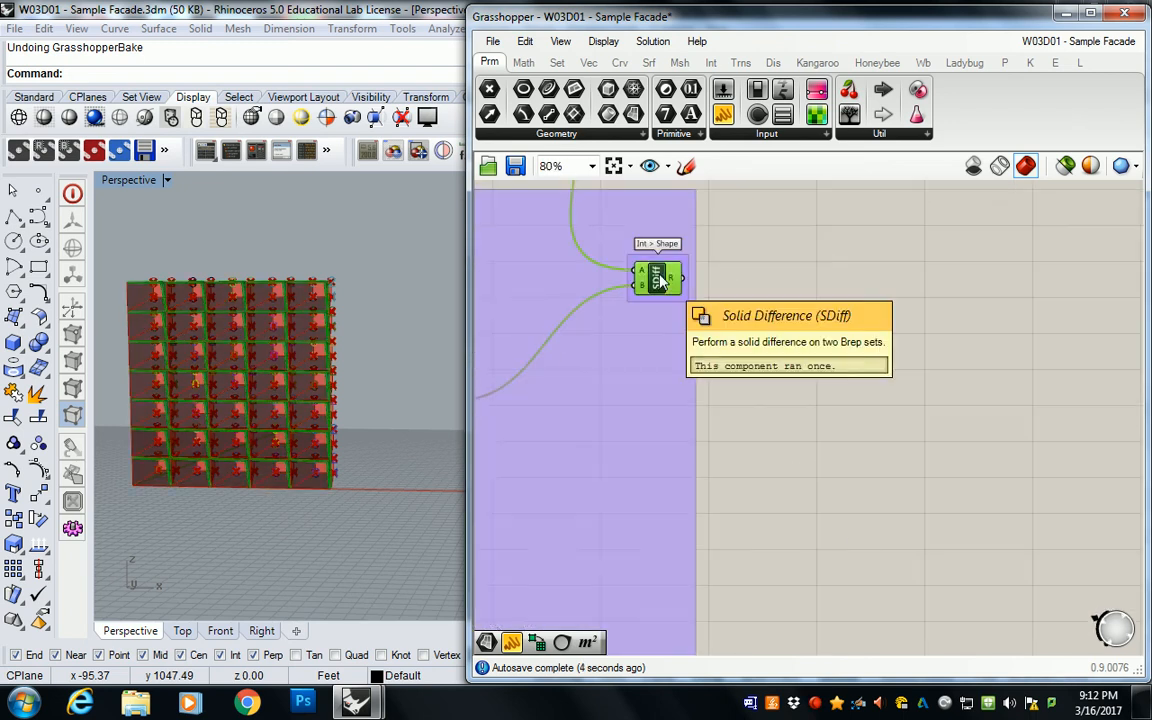
right_drag(320, 340, 291, 339)
scroll(414, 298, up, 8)
right_drag(398, 263, 346, 254)
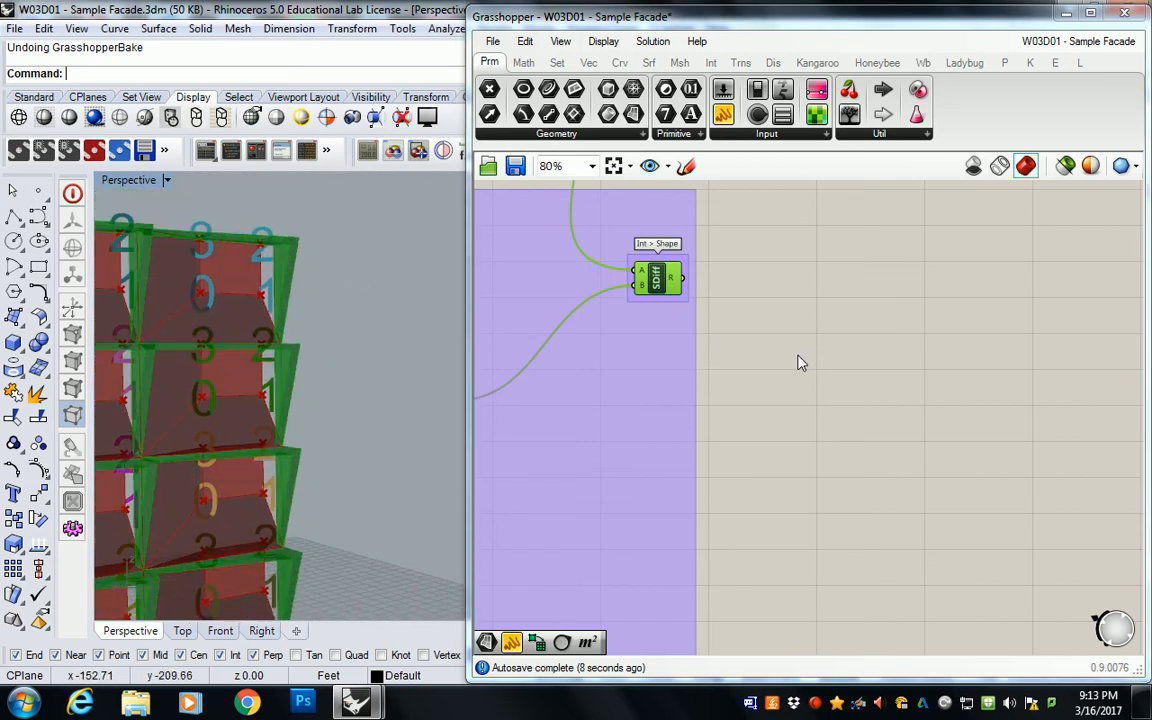
click(880, 375)
Step: Add a Surface parameter and feed it from the faces output of the Deconstruct Brep that follows SubSrf
scroll(885, 377, down, 4)
right_drag(858, 280, 828, 405)
right_drag(819, 575, 946, 244)
right_drag(687, 396, 778, 363)
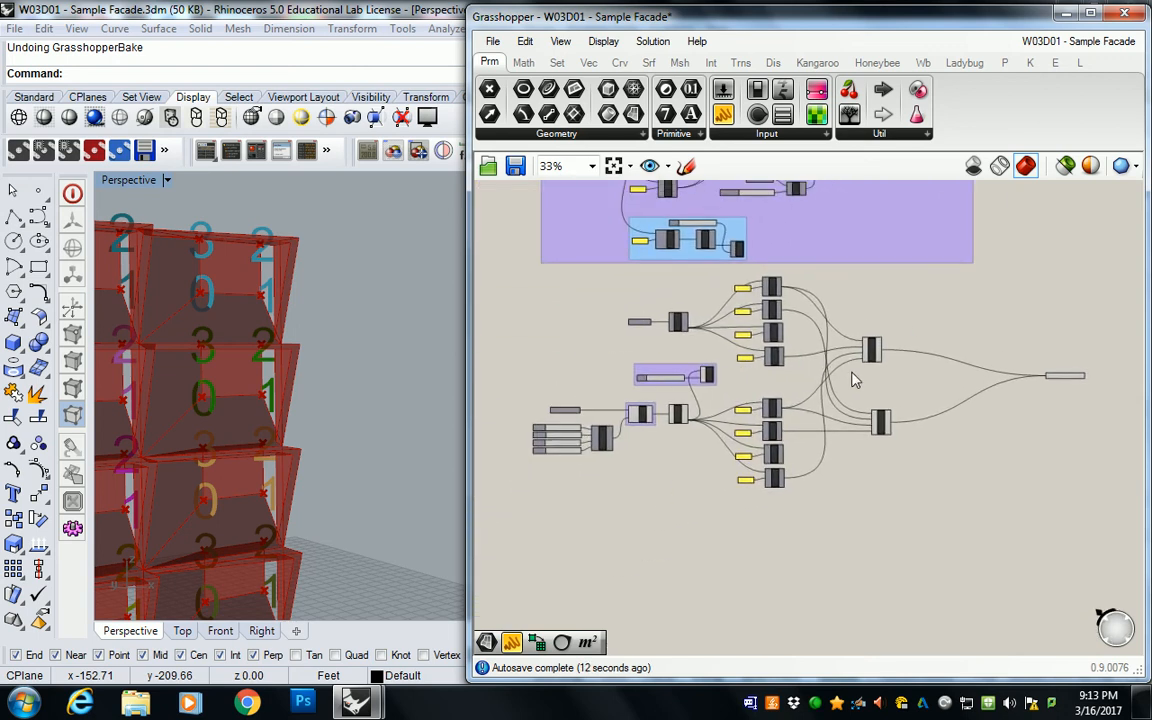
scroll(700, 392, up, 5)
click(737, 400)
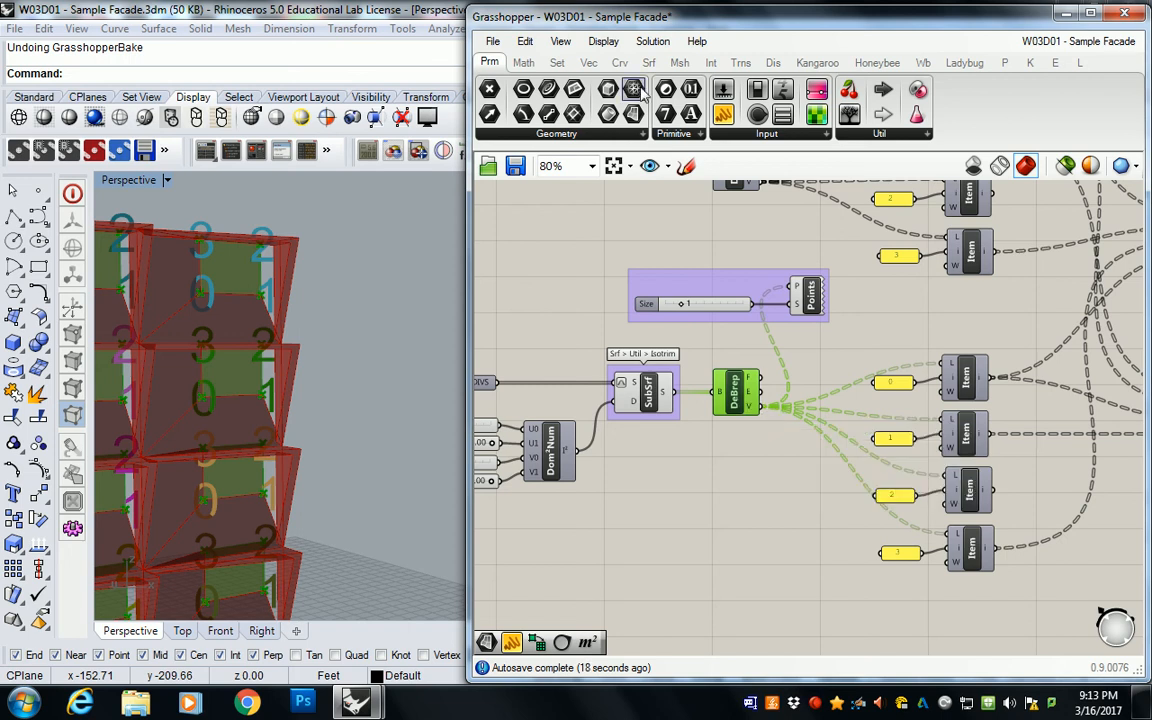
drag(633, 114, 814, 460)
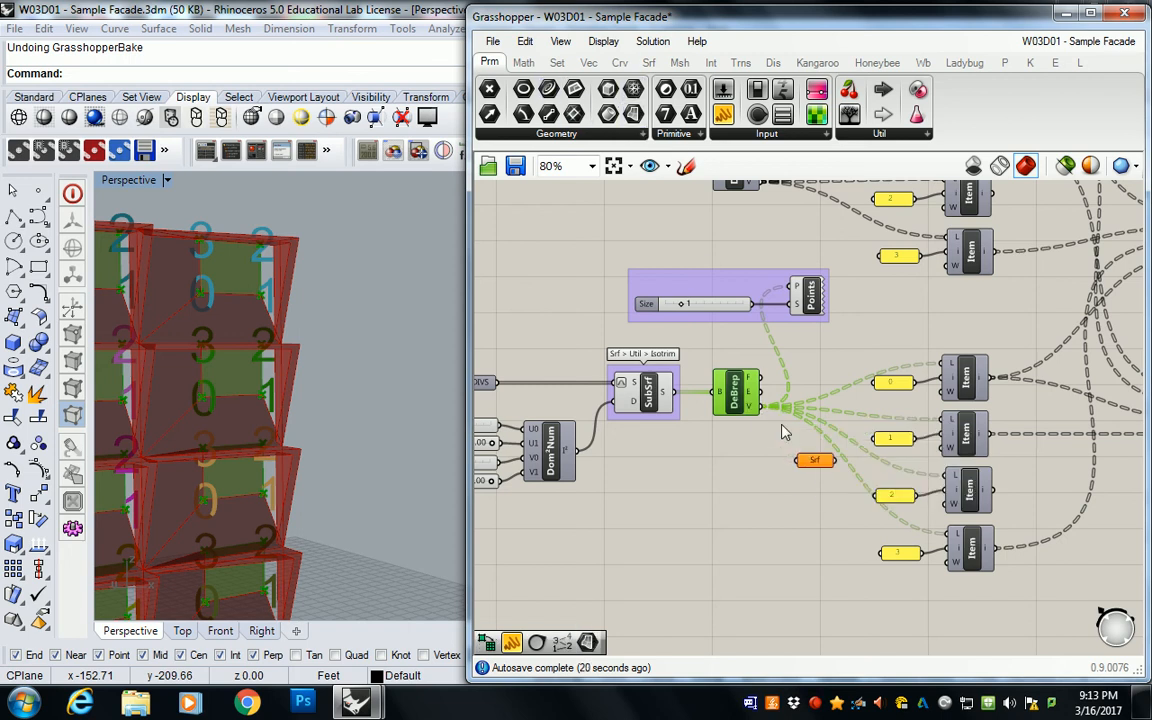
right_click(815, 462)
click(742, 453)
mouse_move(750, 388)
drag(760, 379, 806, 462)
Step: Rename the Surface parameter fed by the SubSrf faces as BAKE GLAZING SRF
right_click(815, 461)
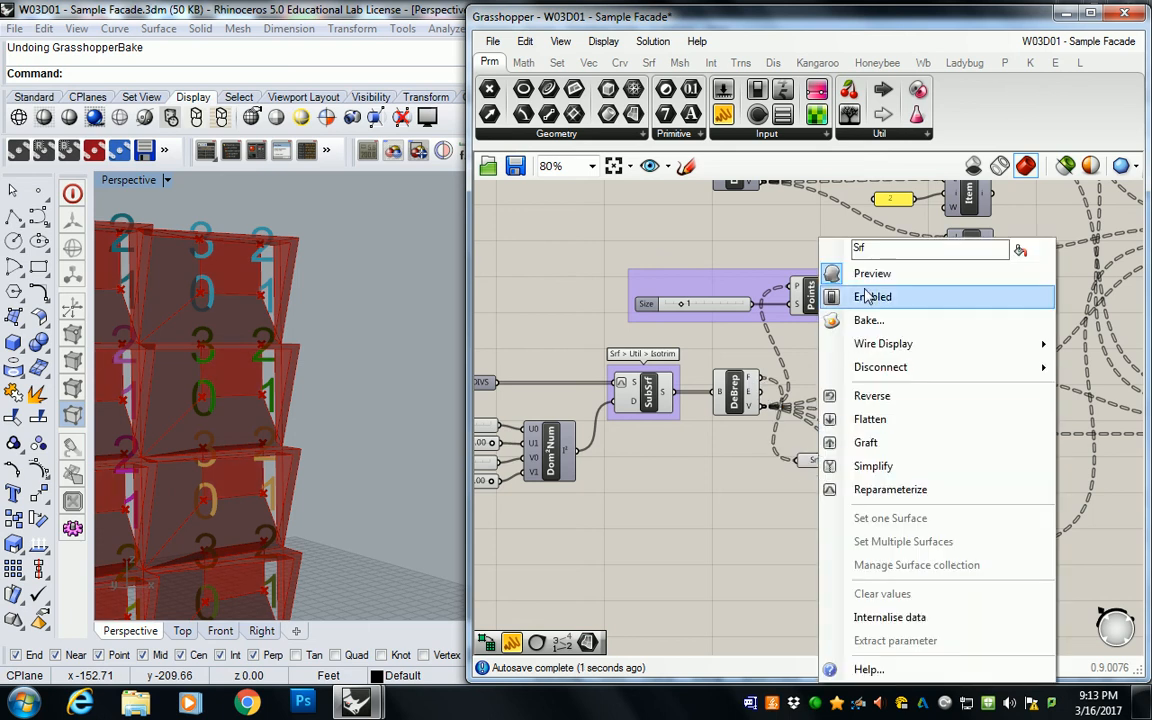
text(bake)
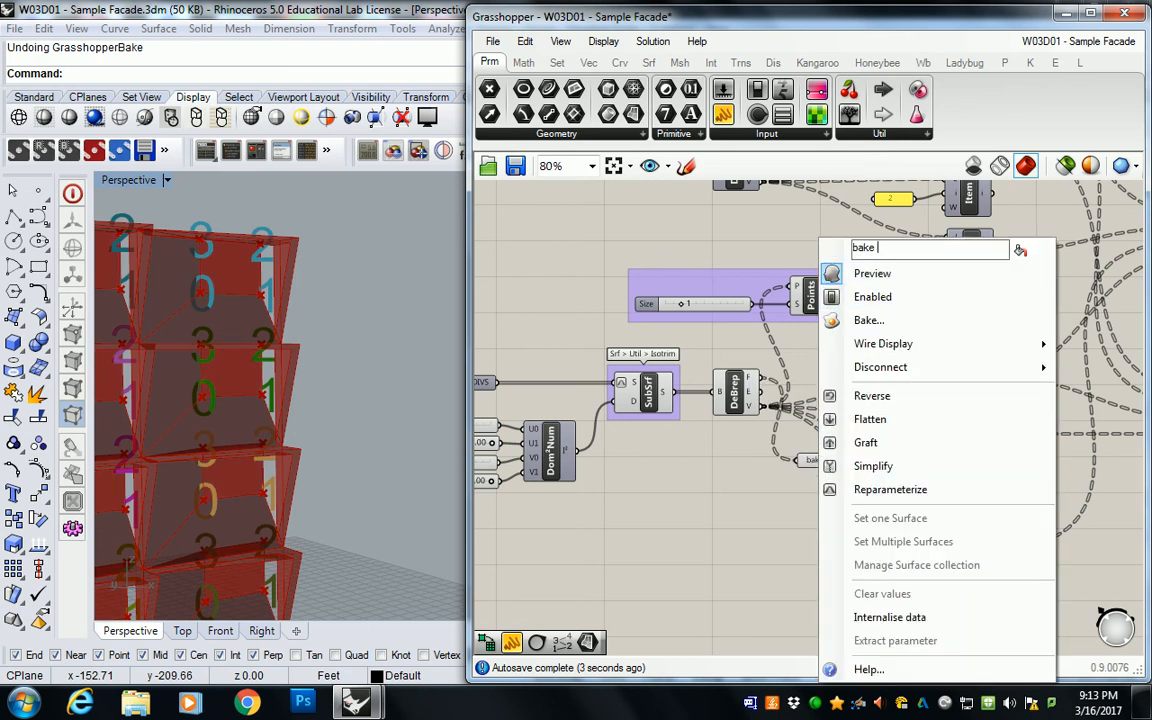
text(BAKE GLAZING SRF)
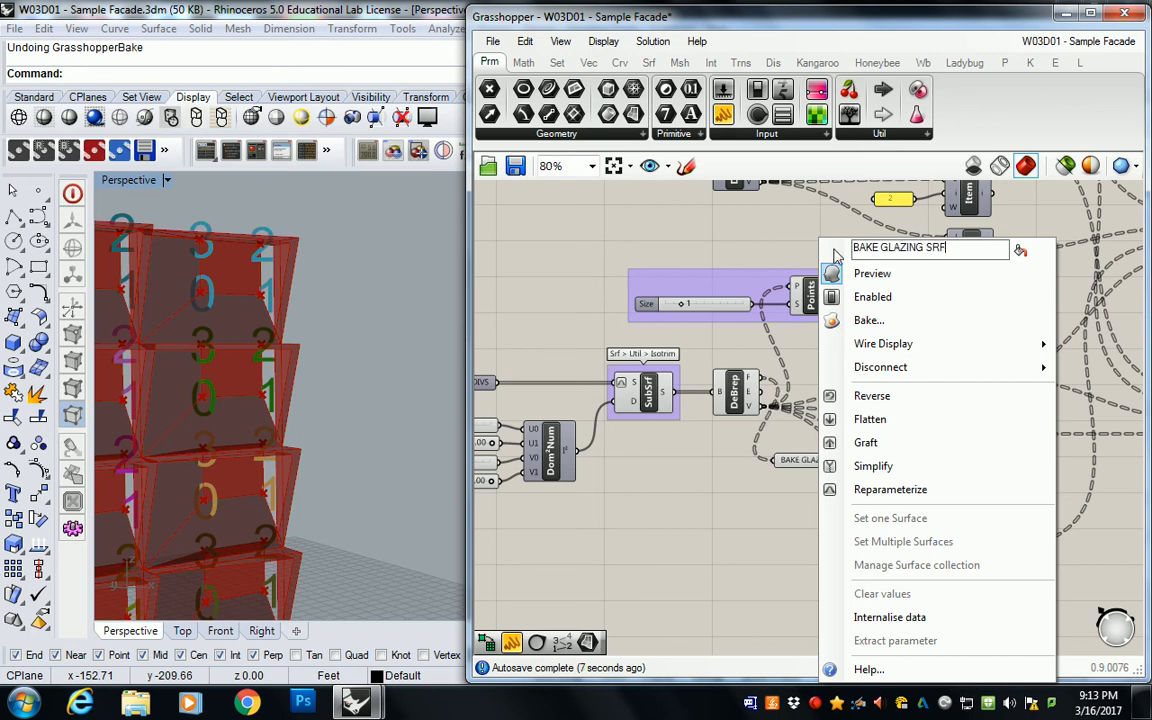
click(745, 487)
Step: Move the BAKE GLAZING SRF parameter into the gap above the SubSrf List Item set
scroll(745, 490, down, 1)
right_drag(834, 490, 652, 484)
click(705, 488)
drag(652, 484, 685, 388)
right_drag(948, 366, 796, 370)
scroll(738, 367, down, 3)
scroll(643, 372, up, 3)
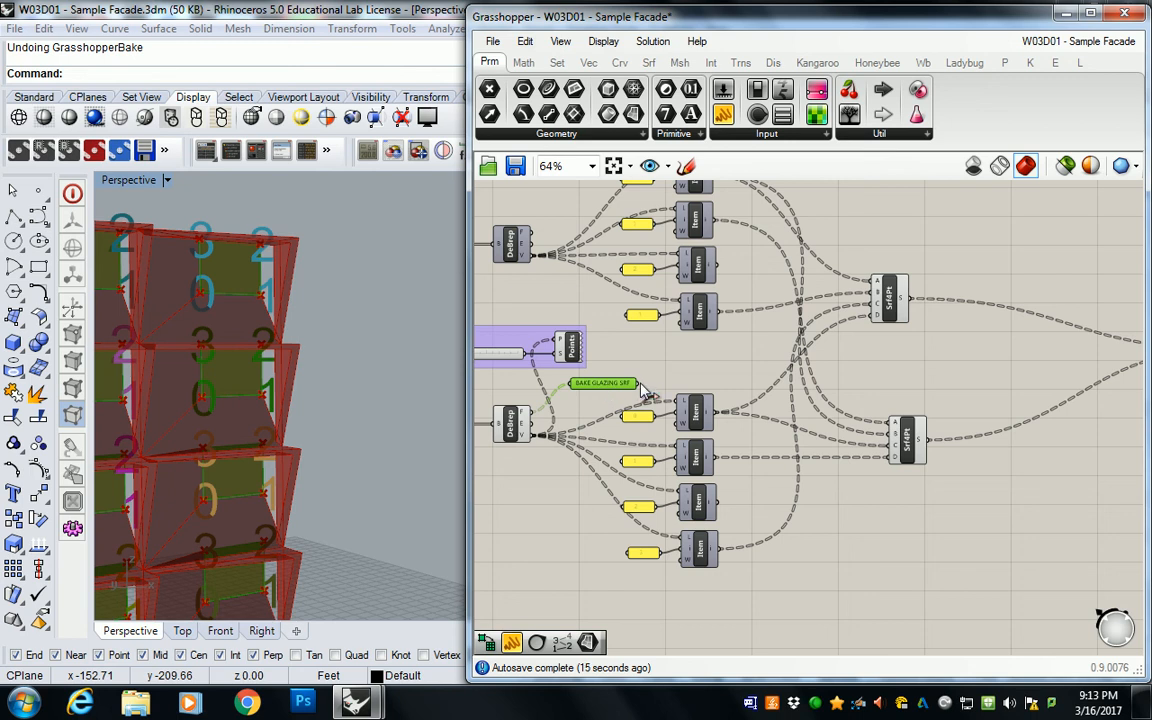
Step: Duplicate the BAKE GLAZING SRF parameter, place the copy beyond the original and connect the original's output to it
key(ctrl+c)
key(ctrl+v)
scroll(612, 383, up, 2)
drag(607, 392, 762, 364)
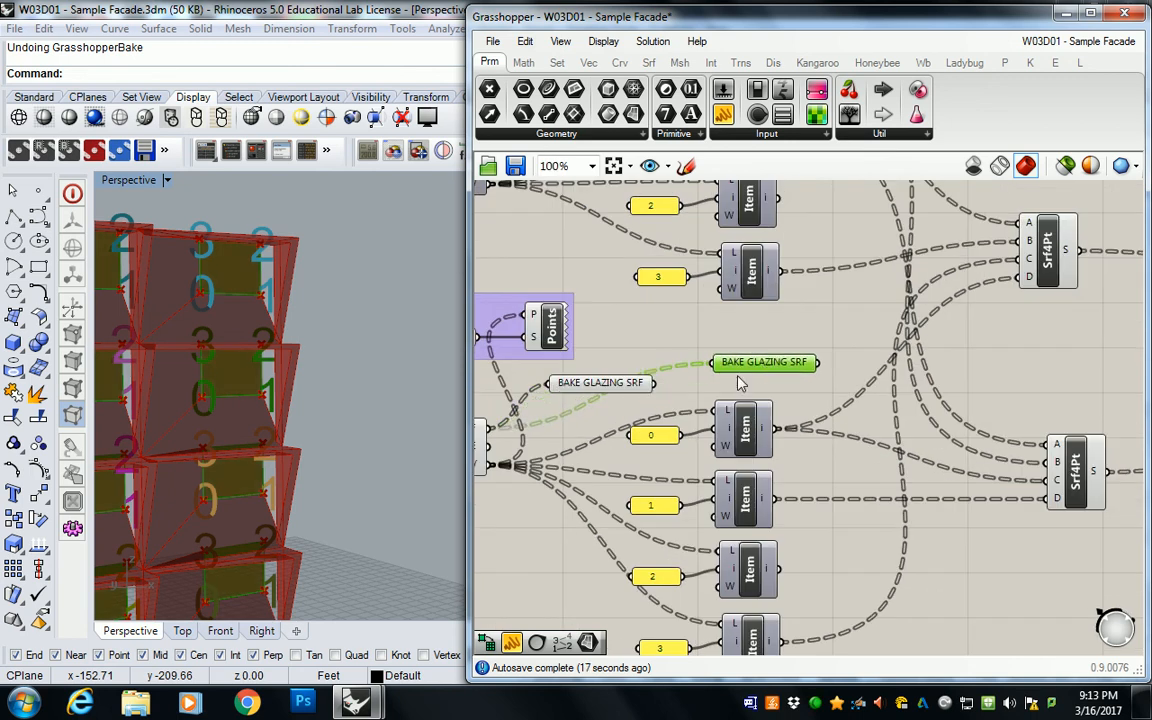
Step: Change the wire display of the duplicated BAKE GLAZING SRF parameter
right_click(722, 362)
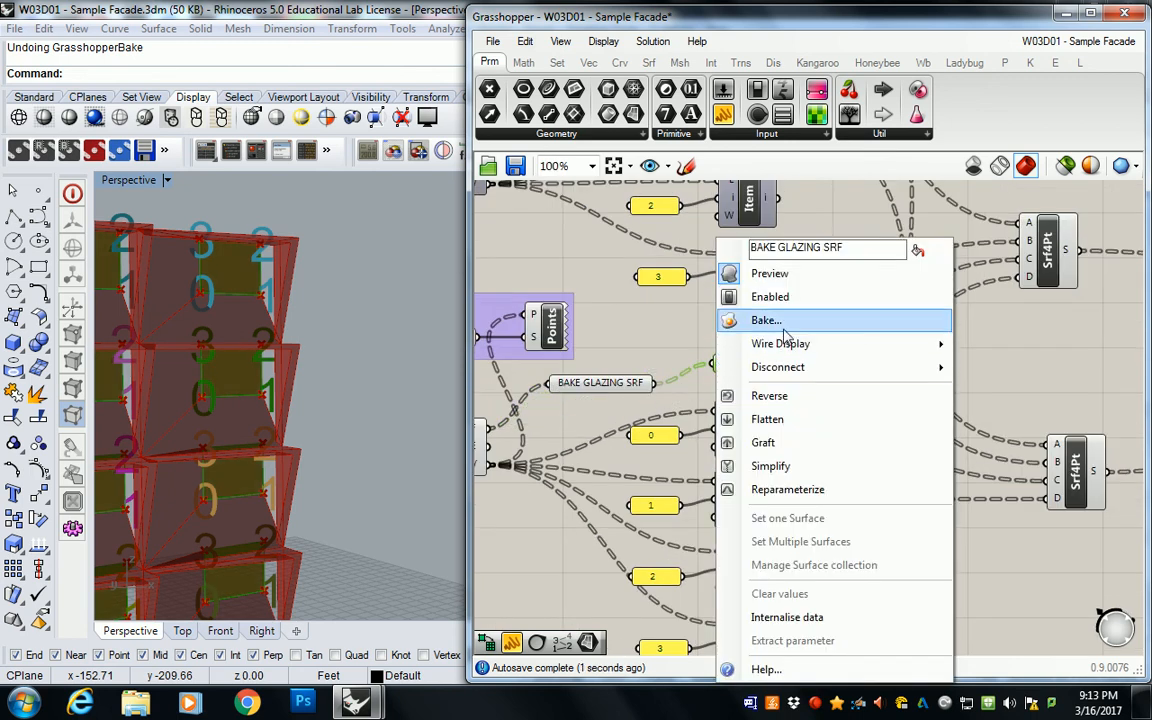
mouse_move(787, 346)
click(990, 381)
scroll(630, 420, down, 3)
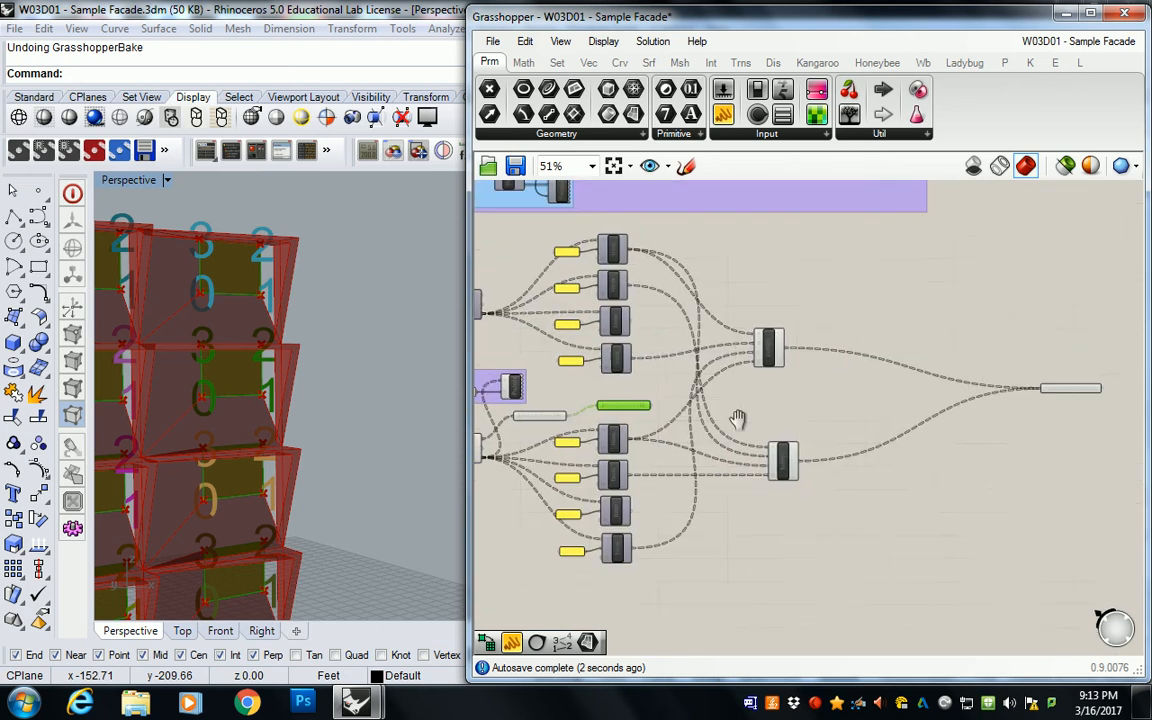
Step: Place the duplicated BAKE GLAZING SRF parameter beneath BAKE TRUNCATED SRF and bring both closer to the 4Point Surface components
drag(630, 420, 1077, 413)
drag(1069, 350, 920, 405)
click(841, 338)
scroll(890, 408, up, 3)
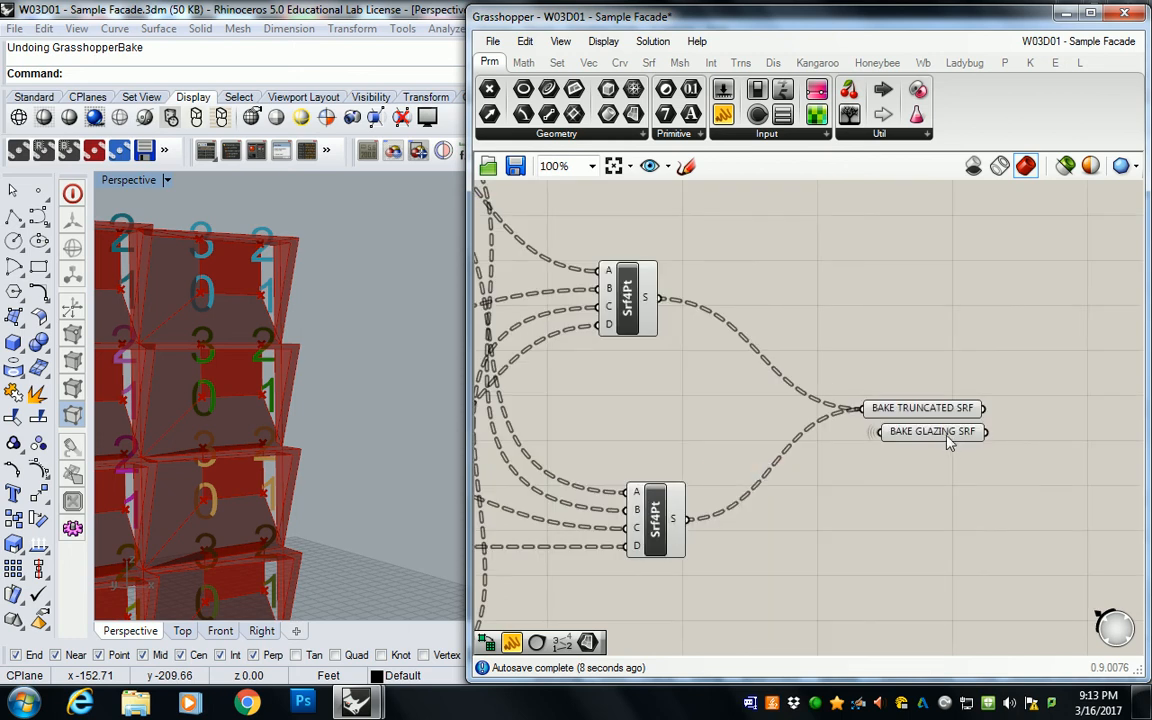
scroll(964, 386, down, 3)
right_drag(964, 386, 888, 376)
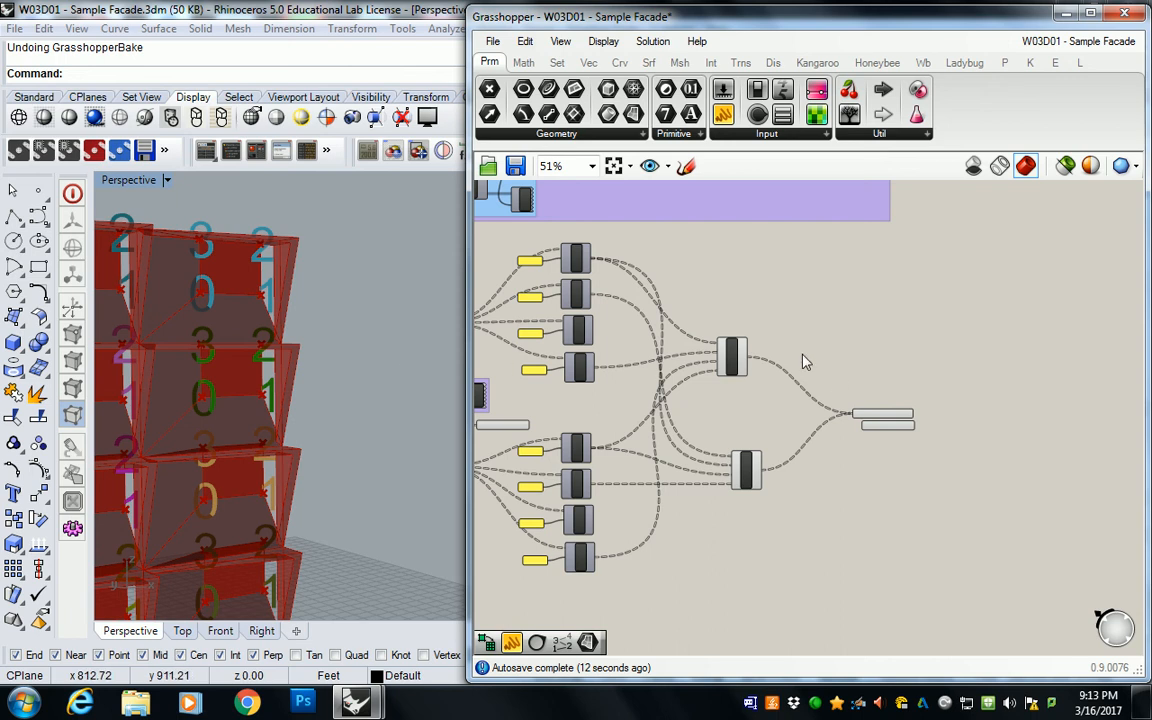
scroll(884, 414, up, 3)
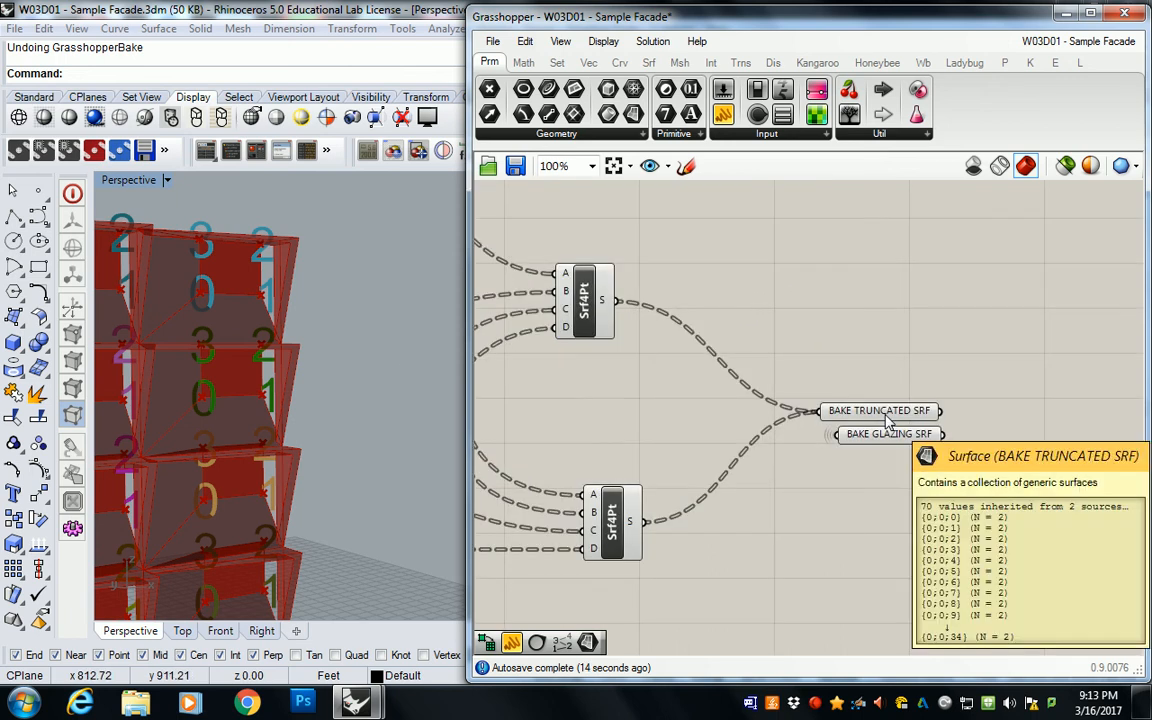
Step: Shorten the Grasshopper window to uncover and show Rhino's layer list, and extend the window back up
drag(701, 10, 701, 391)
click(991, 188)
drag(916, 390, 916, 41)
Step: Bake the Solid Difference component's geometry to Layer 01
scroll(864, 241, down, 6)
right_drag(858, 230, 814, 421)
scroll(818, 262, up, 6)
click(826, 244)
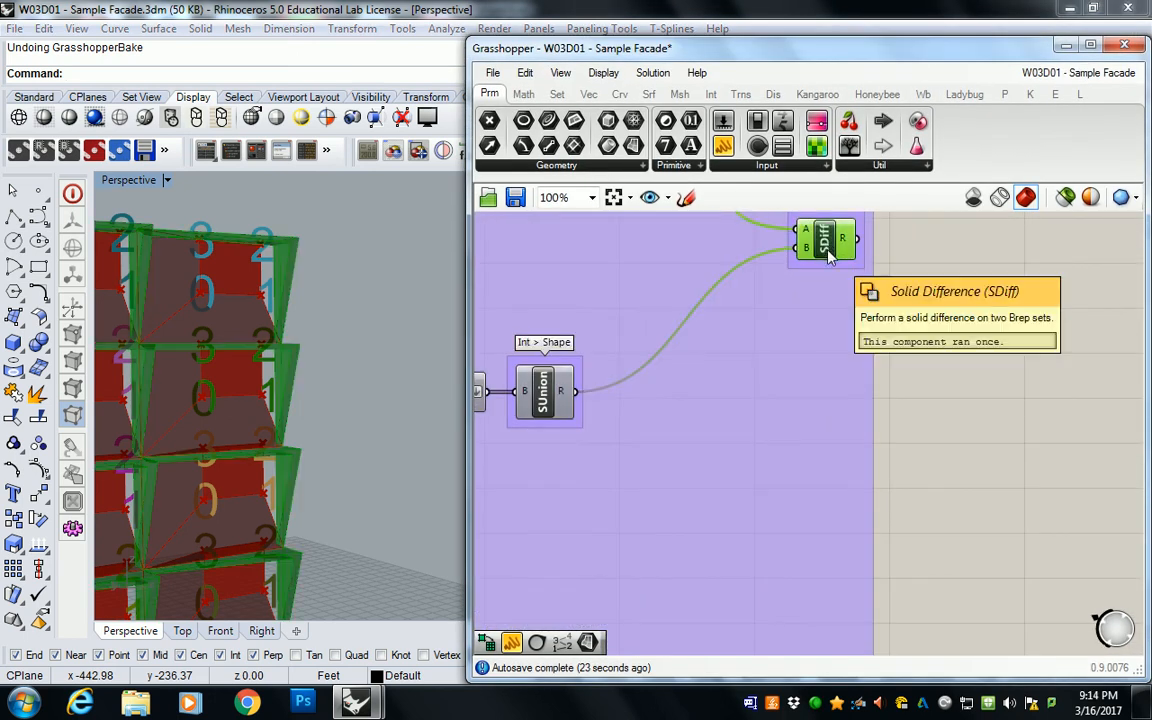
right_click(828, 246)
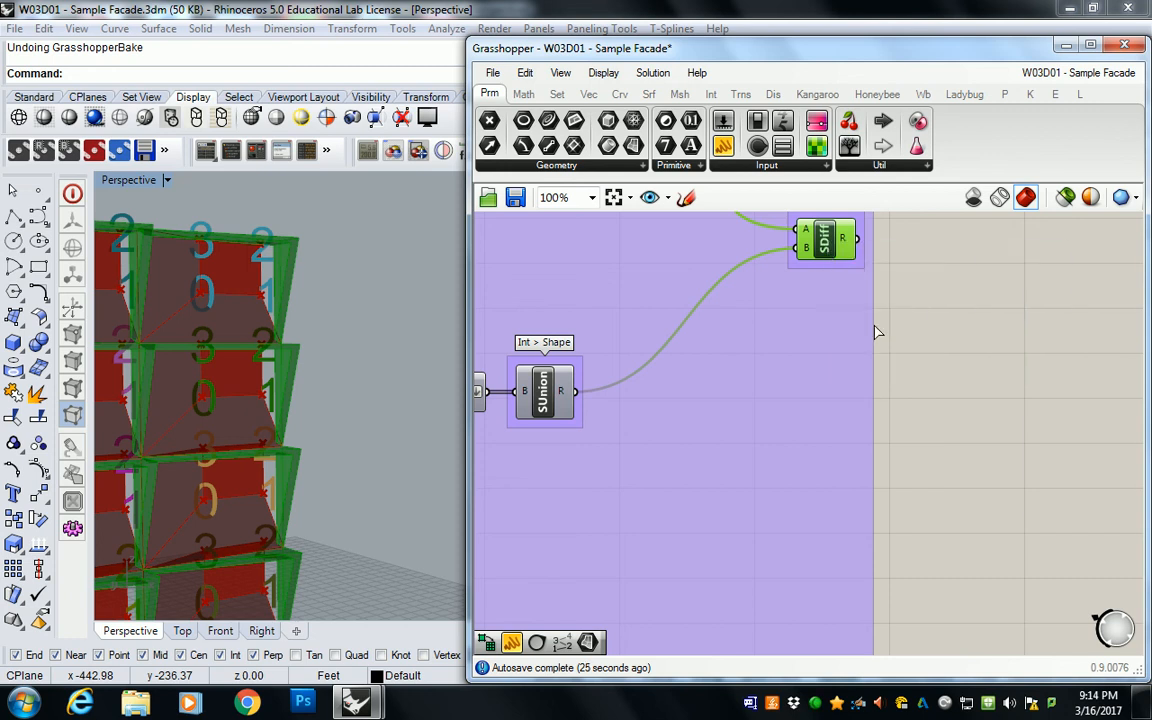
click(876, 328)
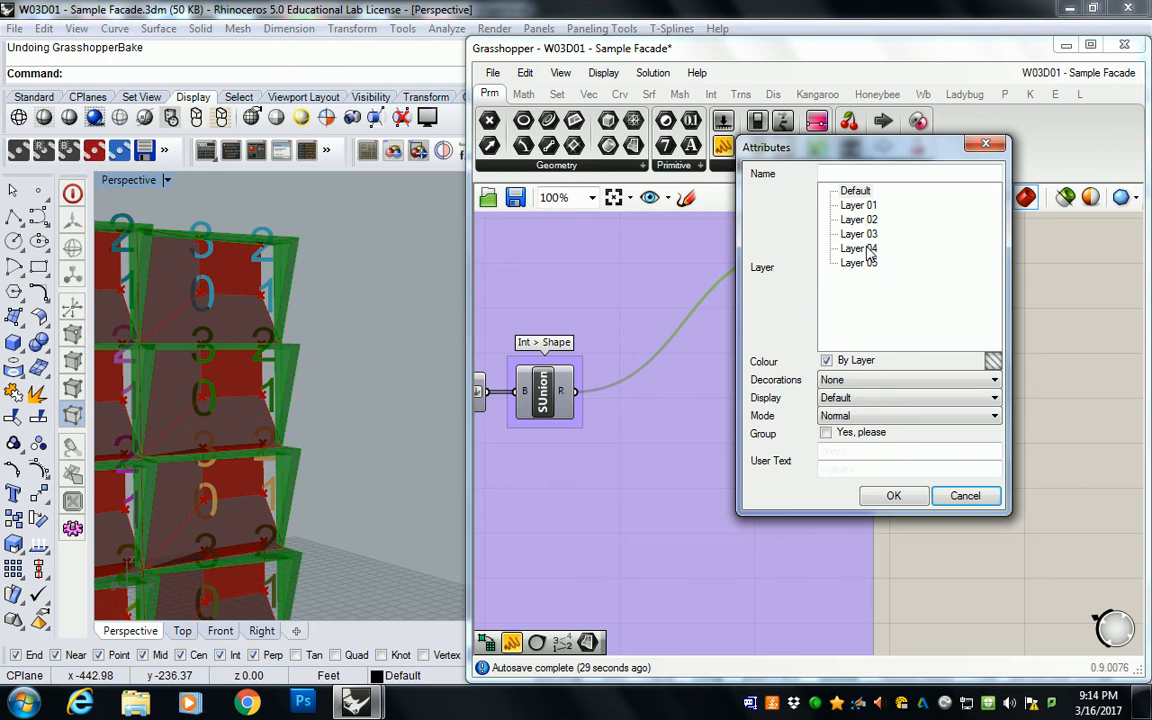
click(858, 205)
click(893, 494)
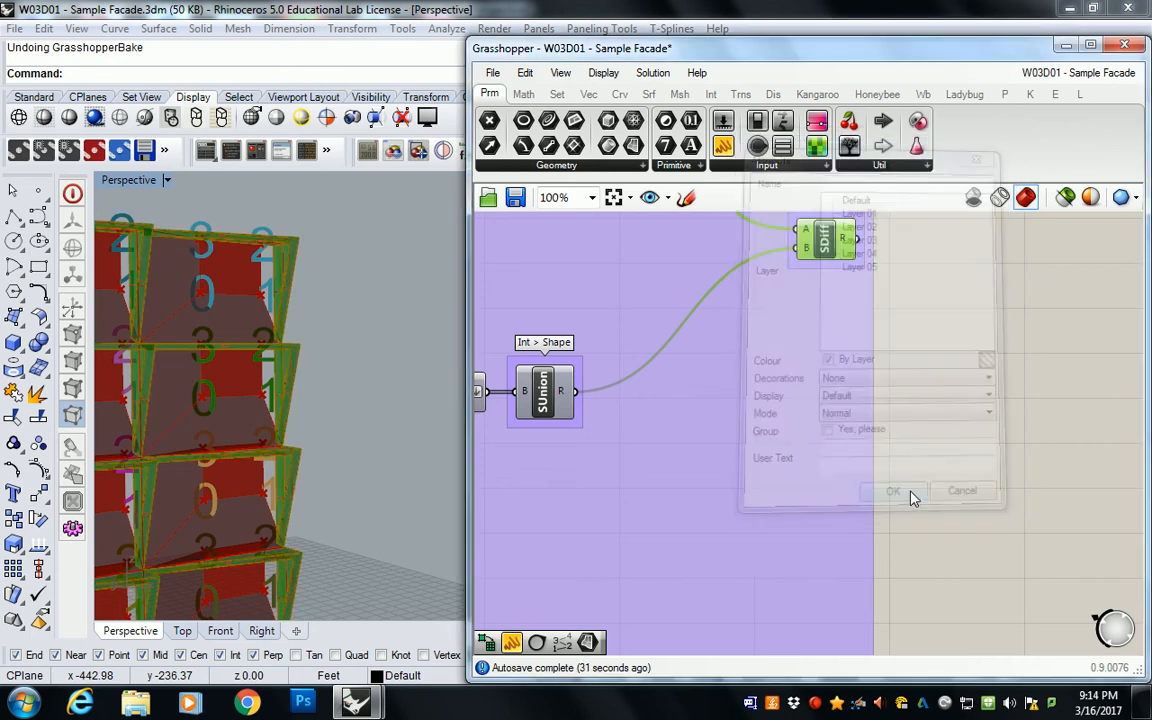
Step: Inspect the baked frames in the Perspective viewport by selecting one polysurface and comparing it with the Solid Difference preview
right_drag(355, 329, 427, 270)
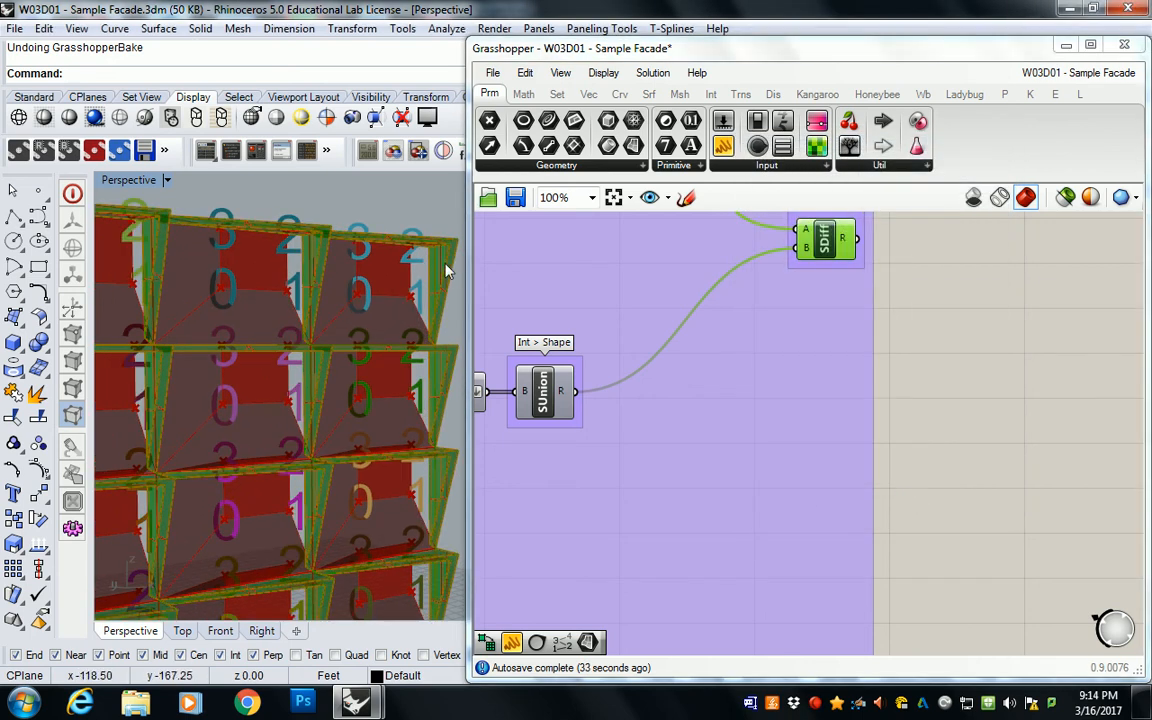
click(895, 318)
scroll(918, 310, down, 1)
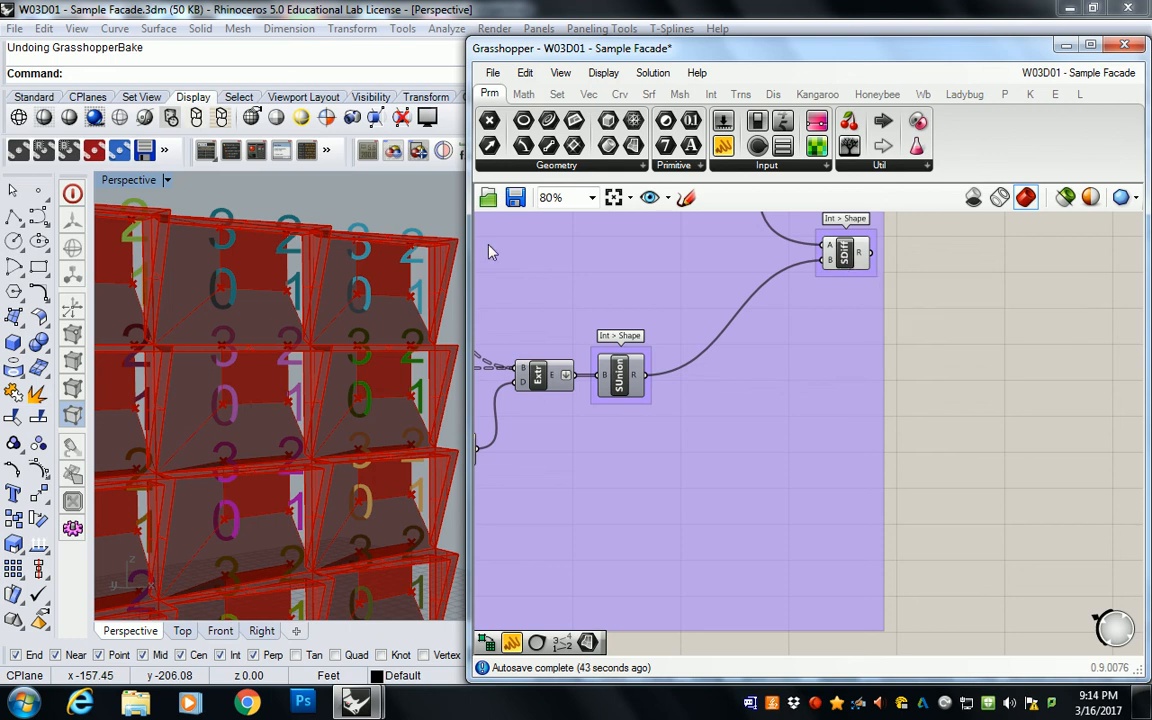
click(446, 271)
shift+right_drag(440, 271, 393, 281)
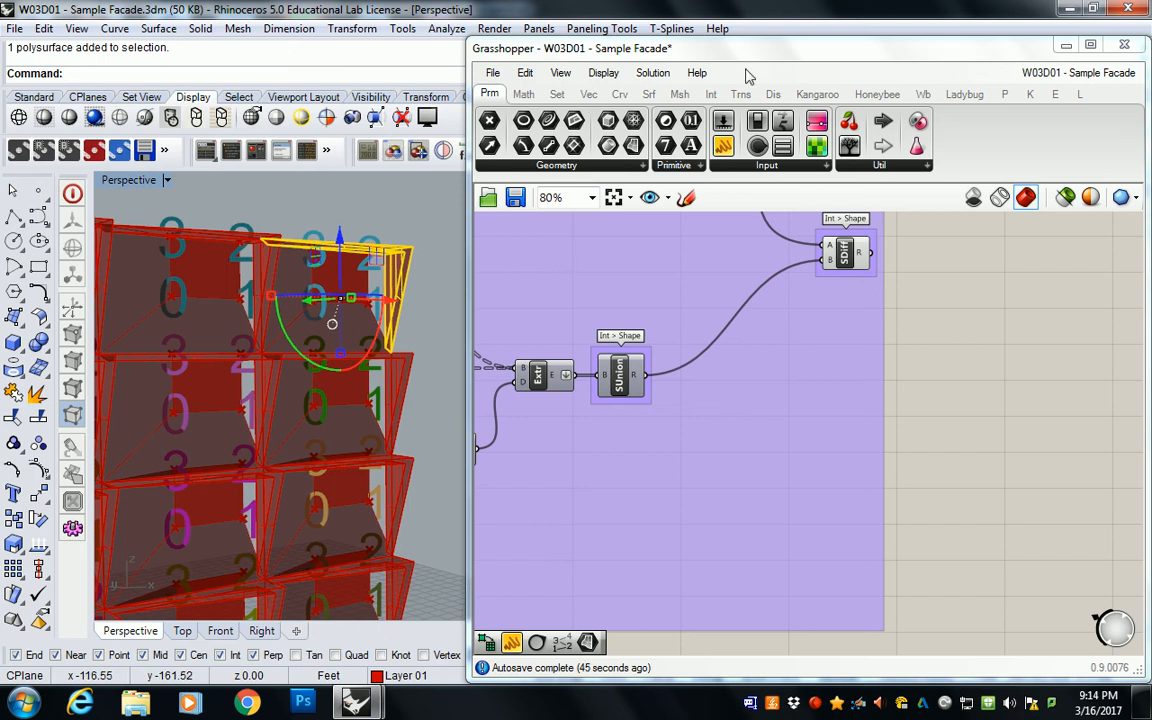
click(547, 259)
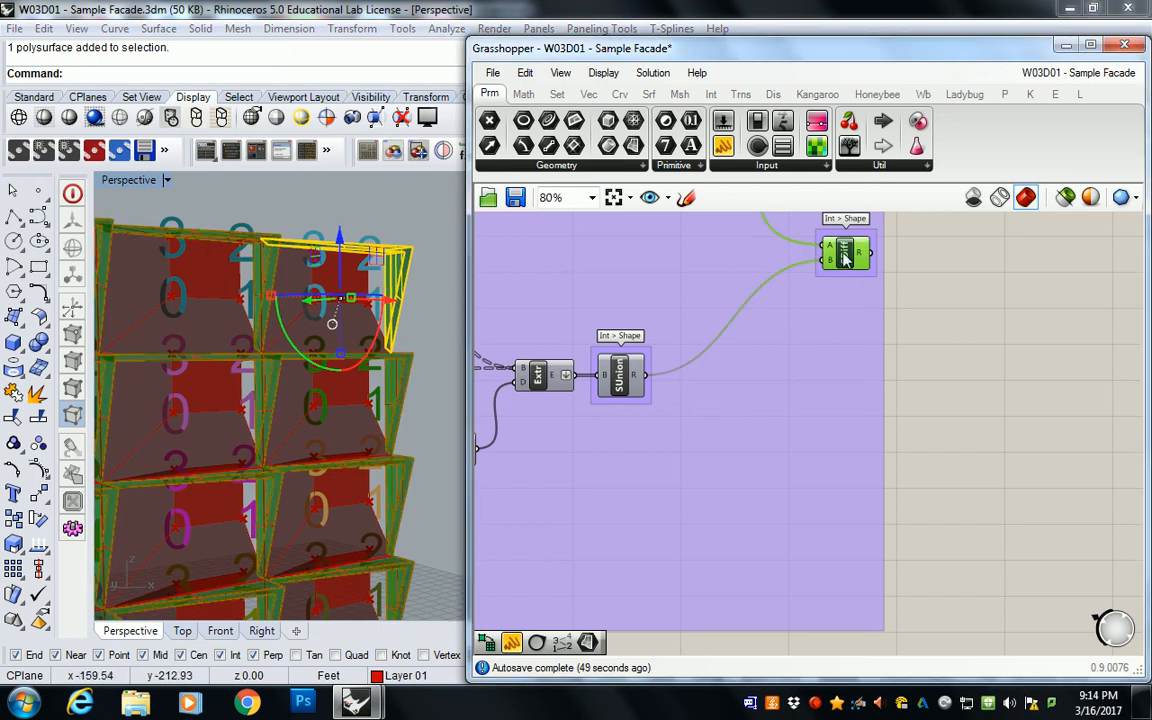
right_drag(330, 291, 335, 250)
click(406, 235)
click(962, 359)
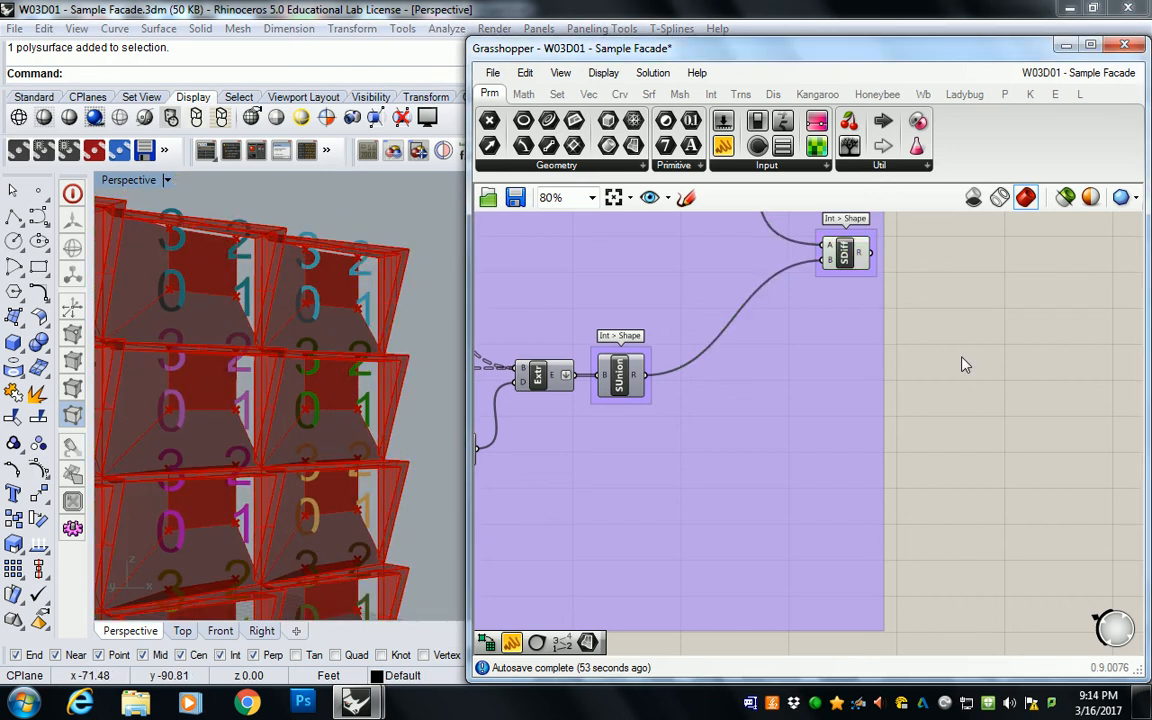
Step: Move the duplicated BAKE GLAZING SRF parameter further below BAKE TRUNCATED SRF to space the two apart
scroll(960, 359, down, 3)
right_drag(940, 475, 914, 302)
scroll(896, 488, up, 6)
click(902, 439)
drag(907, 473, 905, 539)
click(897, 473)
click(893, 440)
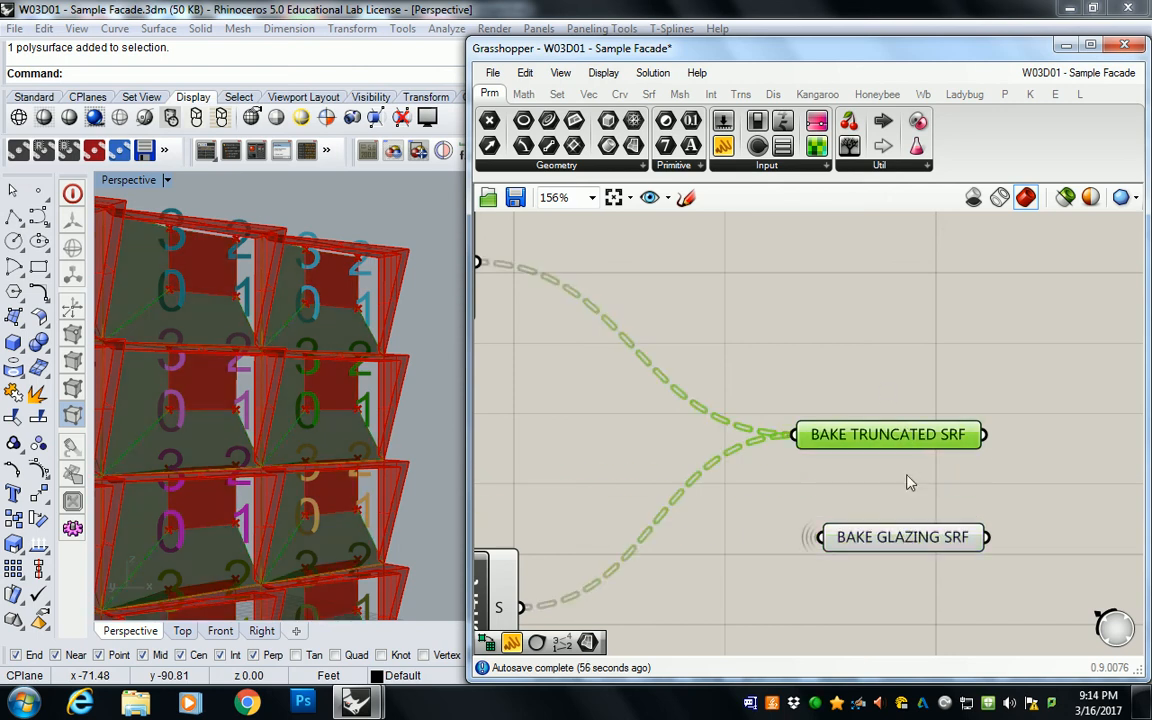
Step: Bake the surfaces of the duplicated BAKE GLAZING SRF parameter to Layer 02
click(917, 537)
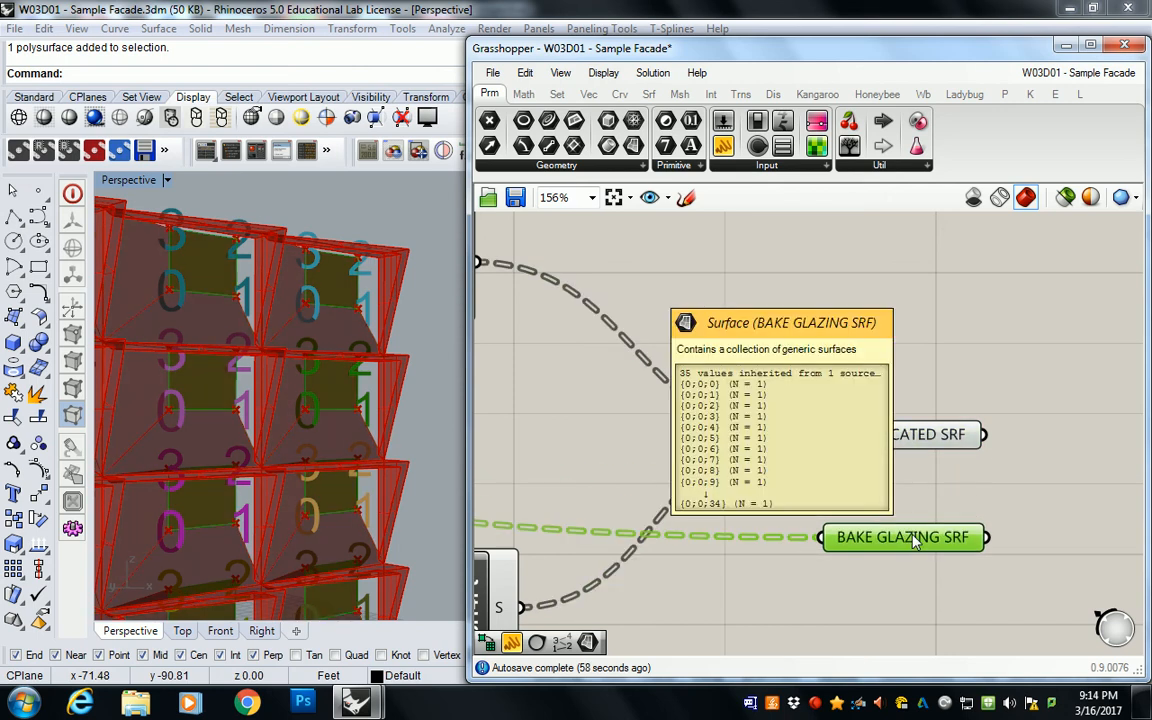
right_click(914, 540)
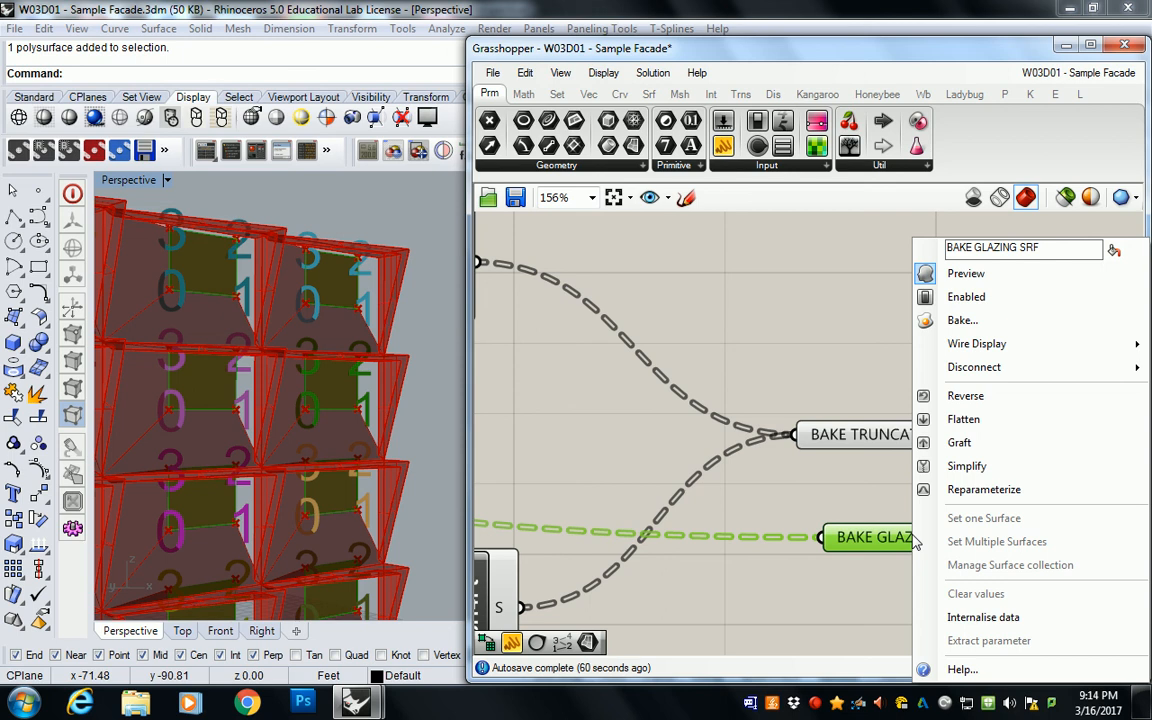
click(959, 322)
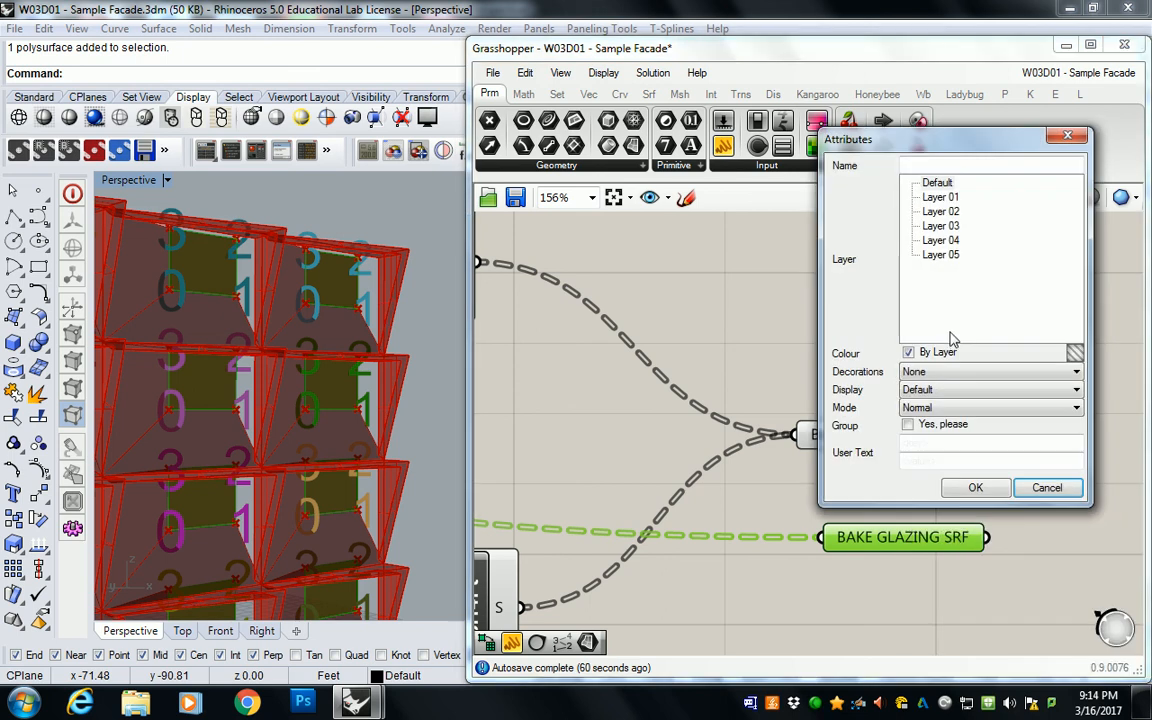
click(952, 213)
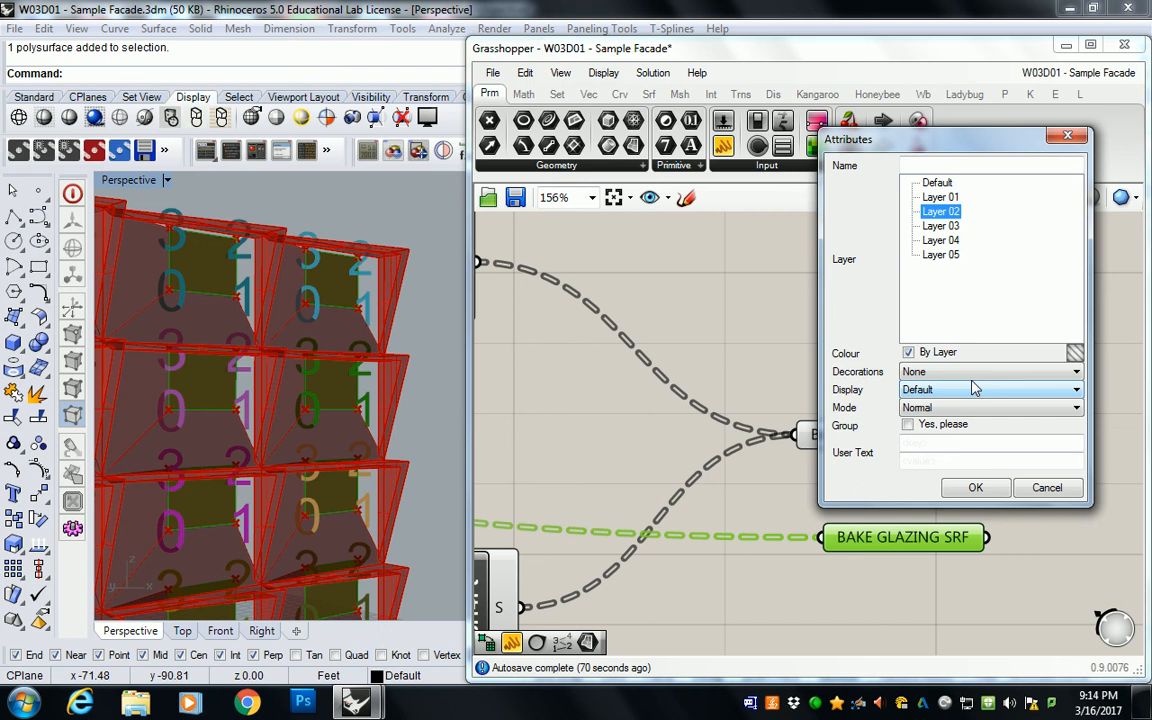
click(975, 487)
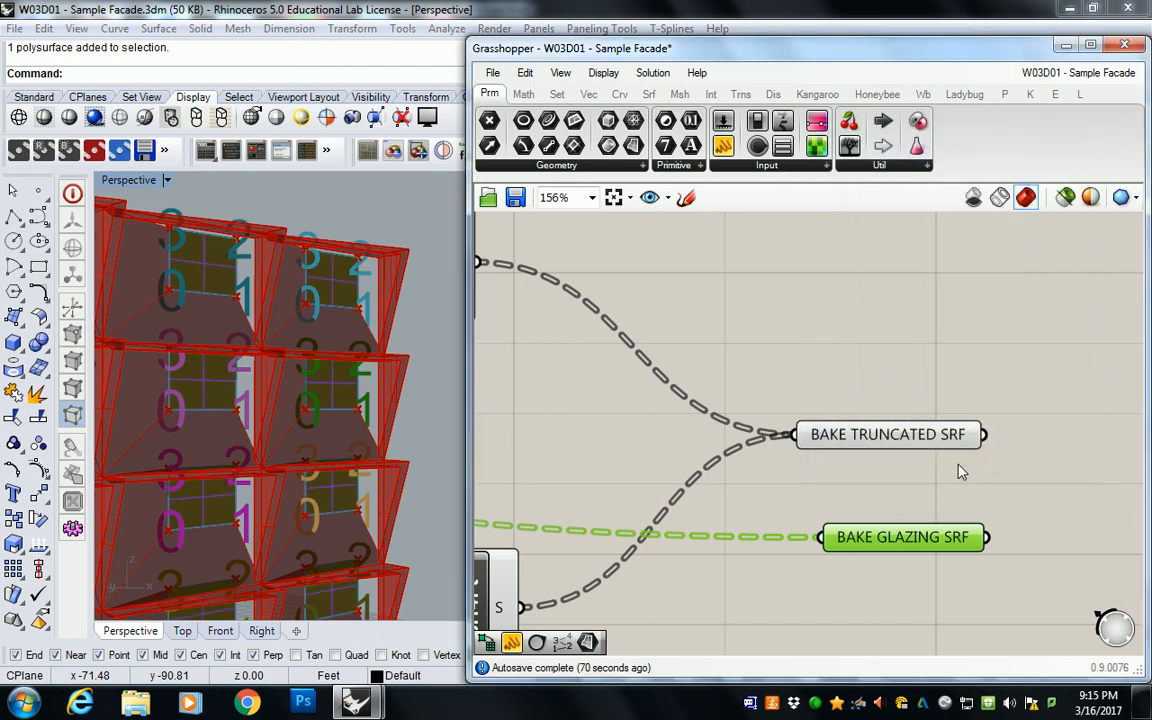
Step: Bake the surfaces of the BAKE TRUNCATED SRF parameter to Layer 03
click(900, 434)
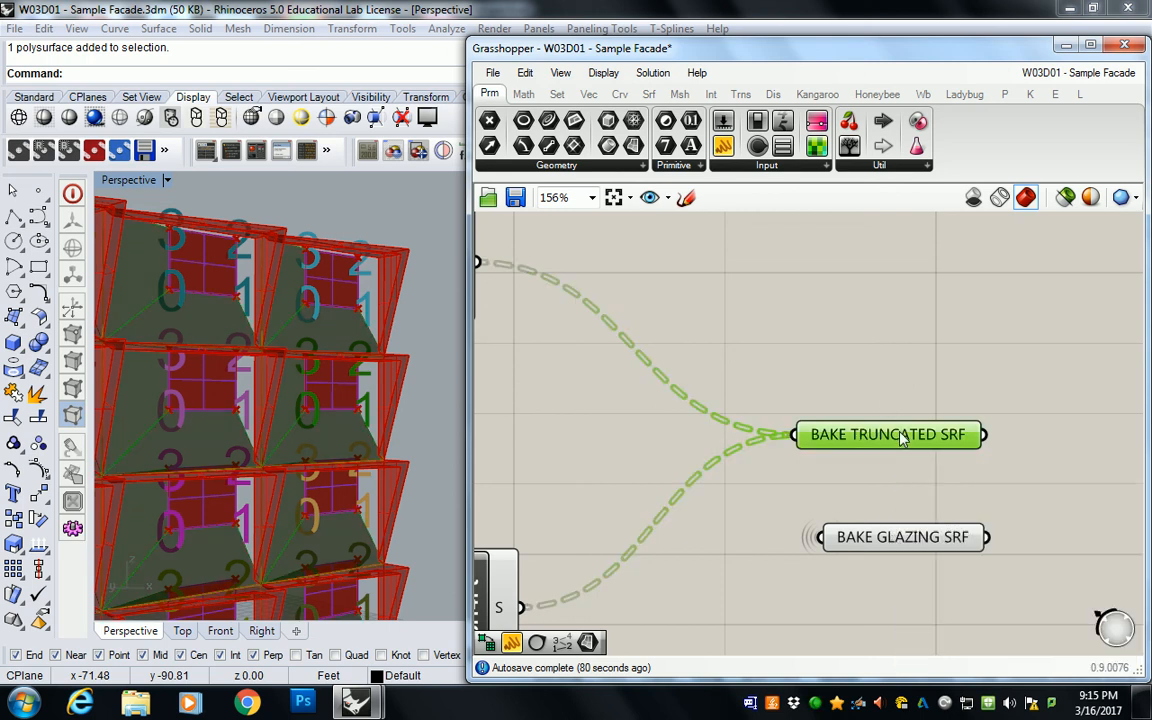
right_click(903, 436)
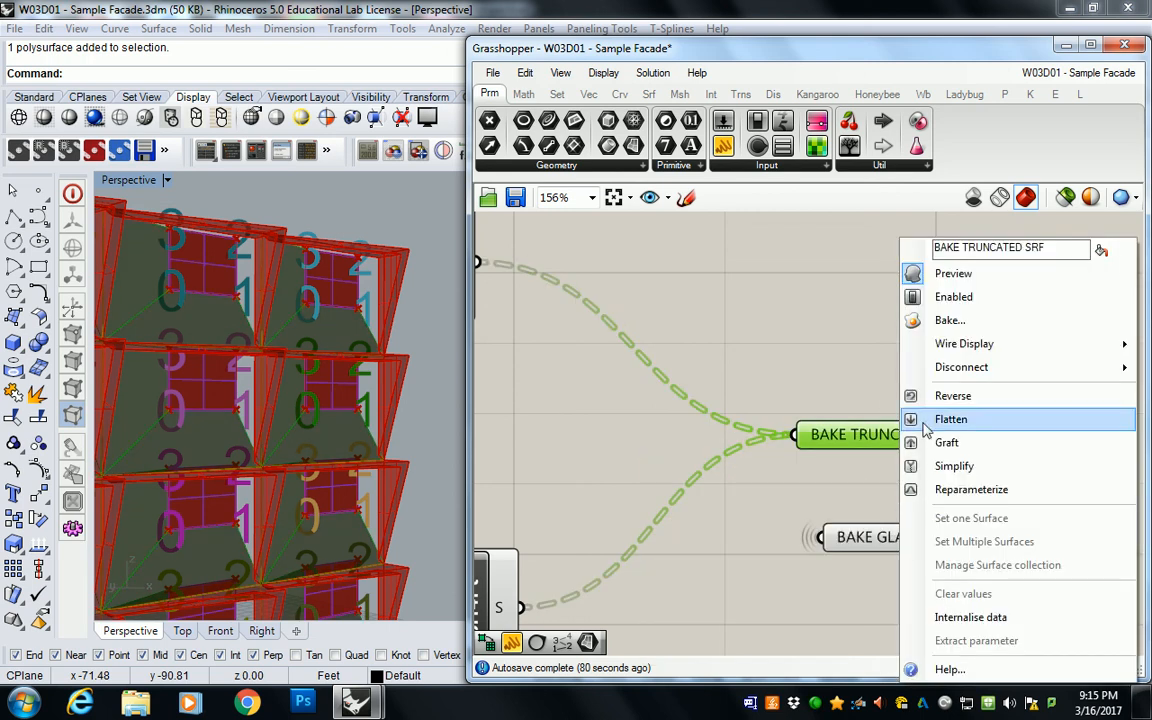
click(940, 313)
click(933, 228)
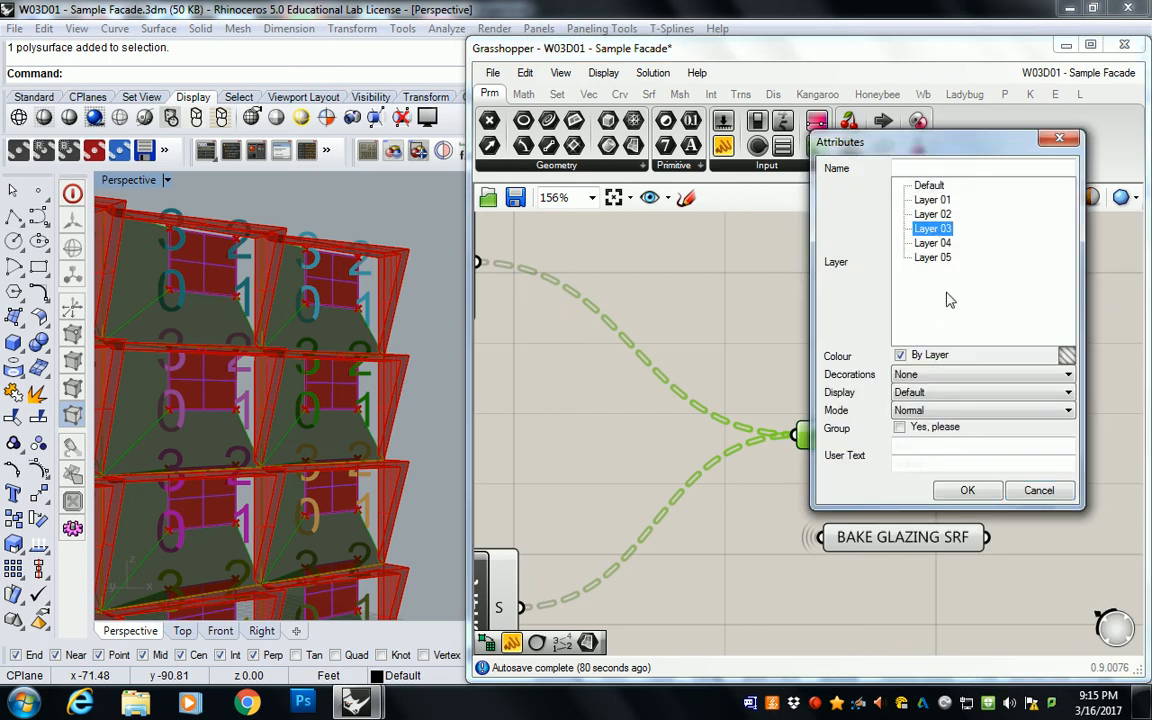
click(970, 493)
click(835, 309)
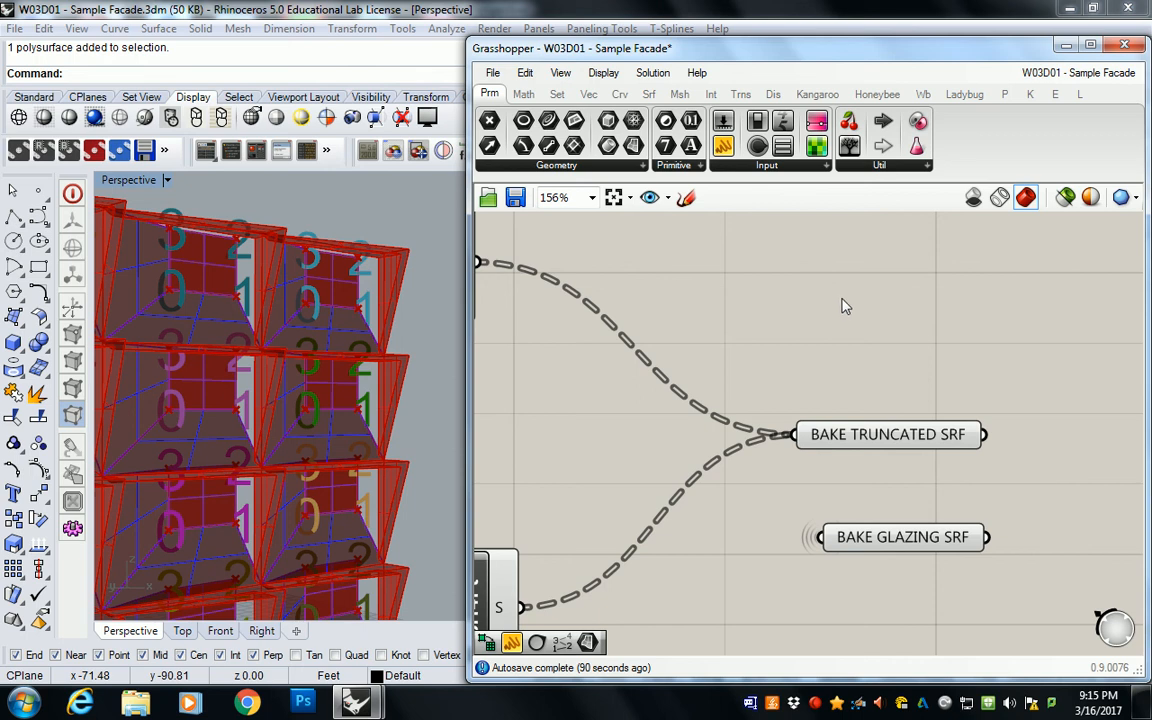
Step: Select all components of the Grasshopper definition and turn off their preview
scroll(845, 310, down, 10)
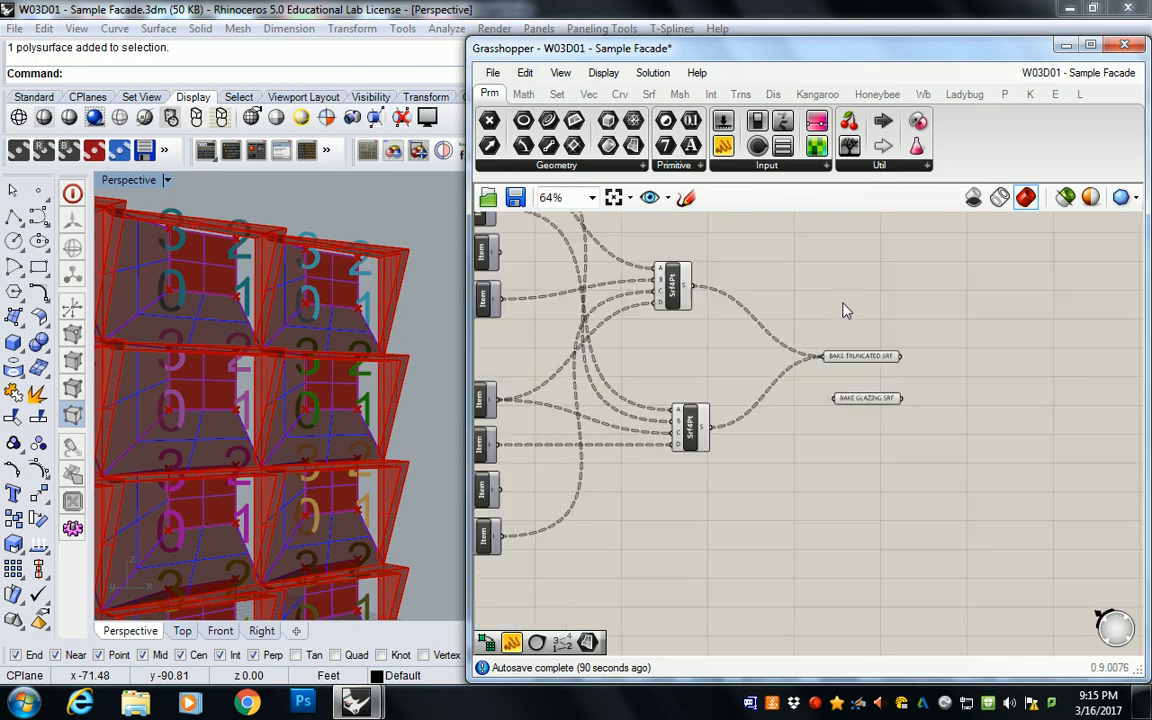
drag(627, 249, 905, 507)
middle_click(848, 310)
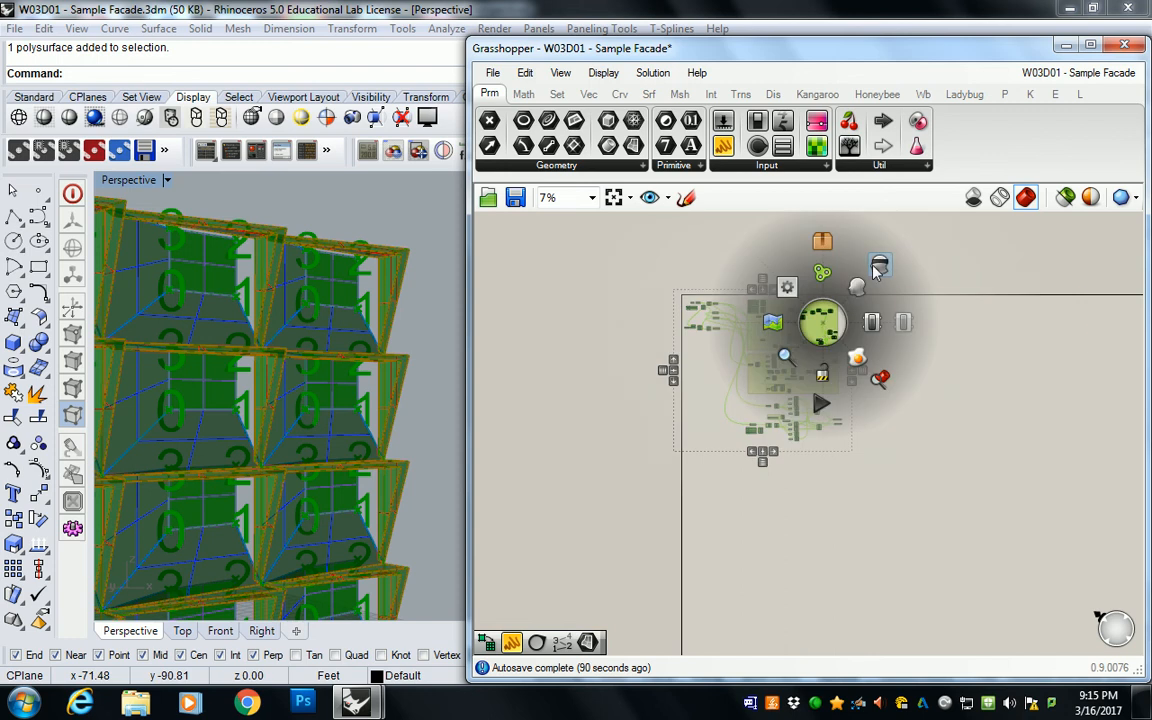
click(876, 267)
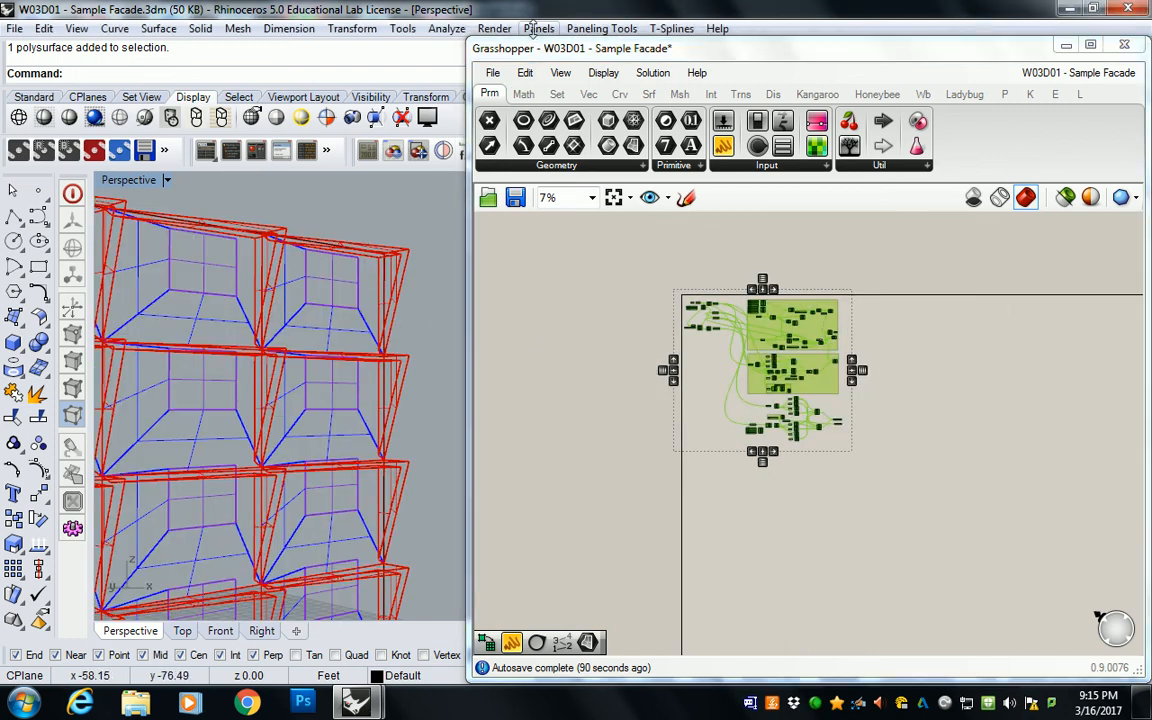
Step: Shrink the Grasshopper window to free the Rhino viewport, set Perspective to shaded display and inspect the baked facade from several sides
drag(468, 38, 519, 568)
click(43, 117)
mouse_move(540, 305)
right_down()
mouse_move(330, 340)
mouse_move(350, 334)
right_up()
scroll(350, 334, down, 5)
shift+right_drag(305, 394, 551, 353)
scroll(419, 332, up, 4)
scroll(551, 347, down, 6)
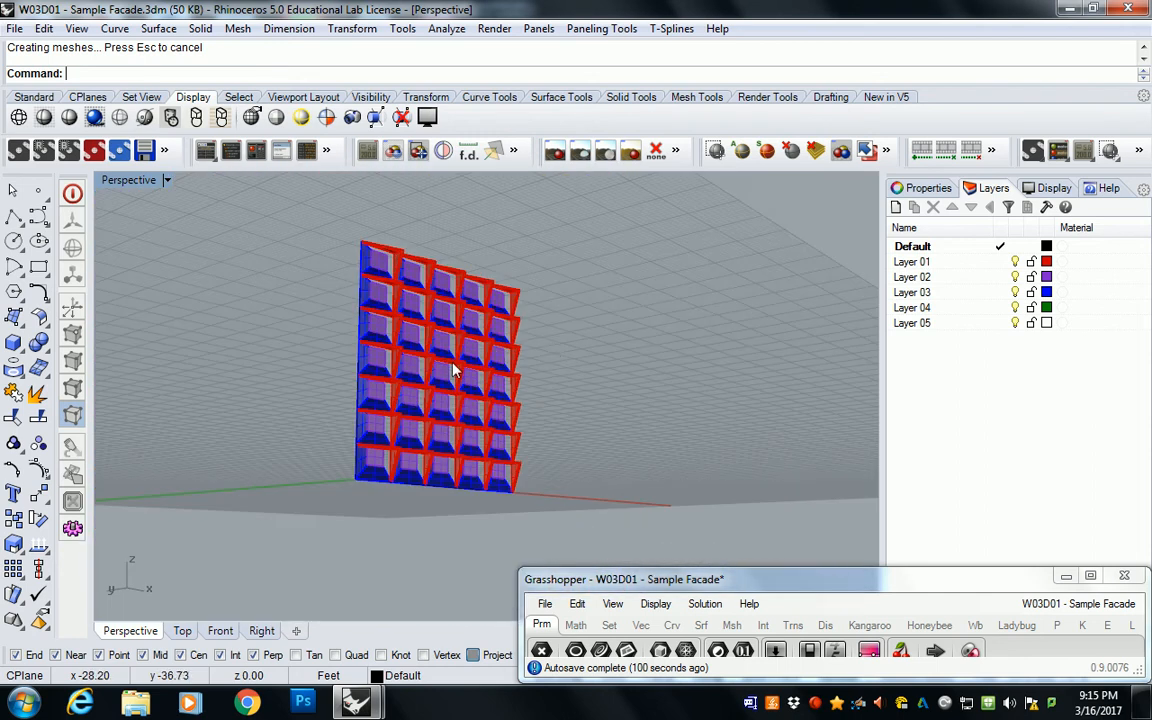
scroll(447, 390, up, 7)
shift+right_drag(442, 402, 512, 354)
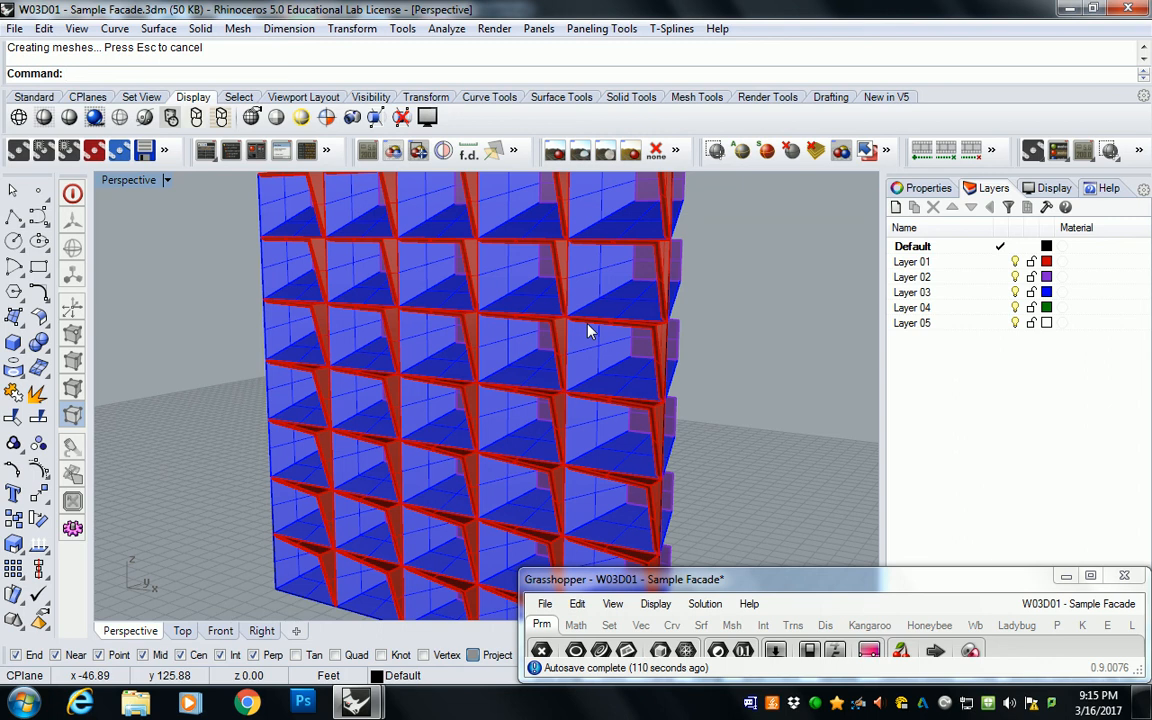
Step: Enlarge the Grasshopper window again so the definition is visible beside the Perspective viewport
drag(740, 572, 766, 10)
click(862, 376)
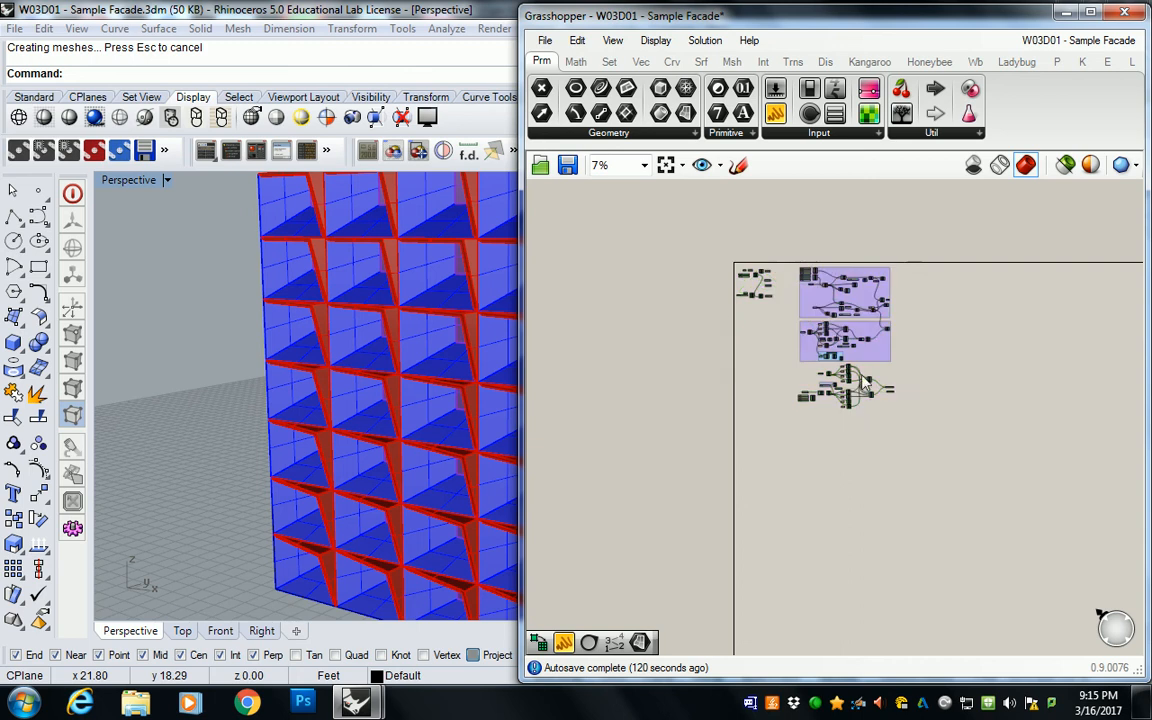
scroll(866, 380, up, 10)
scroll(1030, 455, up, 3)
click(1046, 483)
Step: Temporarily preview the Deconstruct Brep component fed by SubSrf to check it against the baked facade, and turn its preview off again
right_drag(825, 473, 1105, 445)
right_drag(682, 342, 969, 324)
right_drag(808, 422, 918, 406)
click(822, 442)
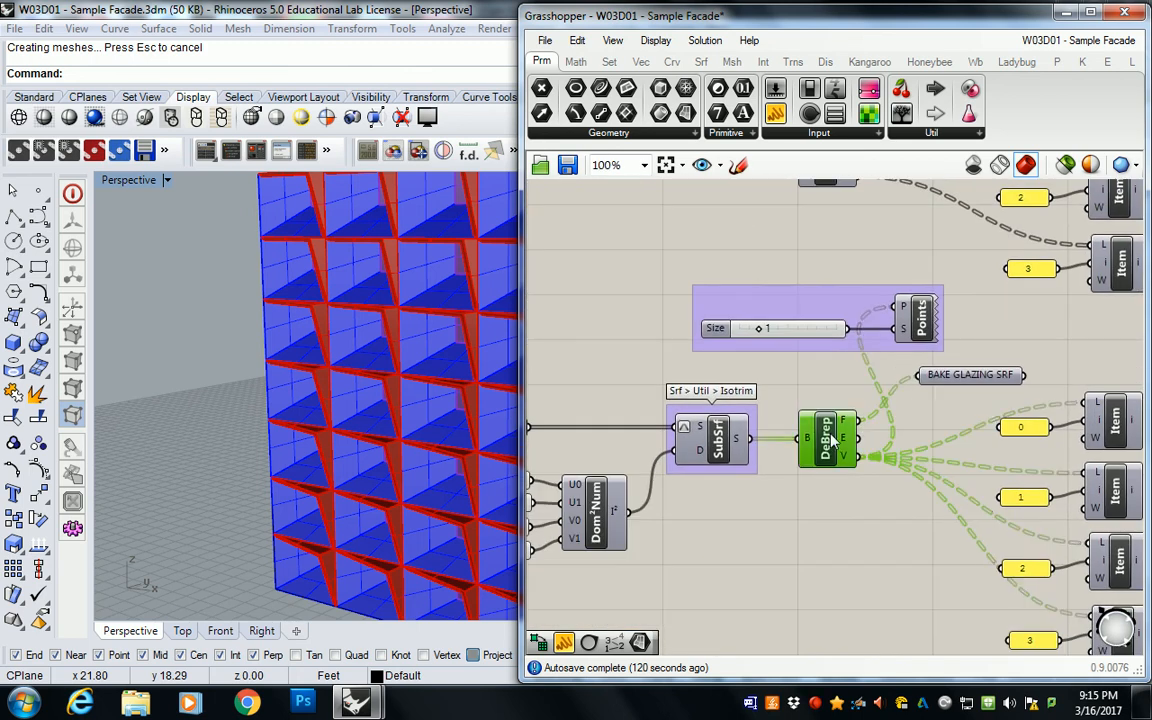
right_click(830, 440)
click(862, 471)
scroll(410, 312, up, 5)
right_drag(361, 313, 397, 291)
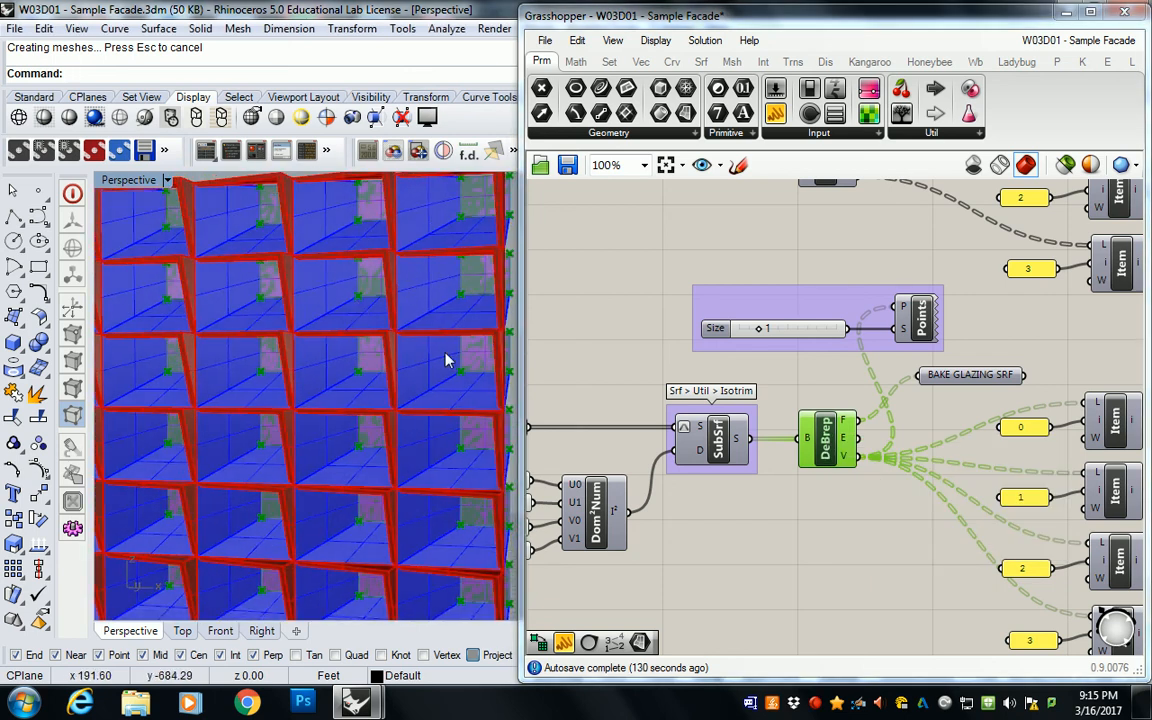
right_click(819, 448)
click(866, 474)
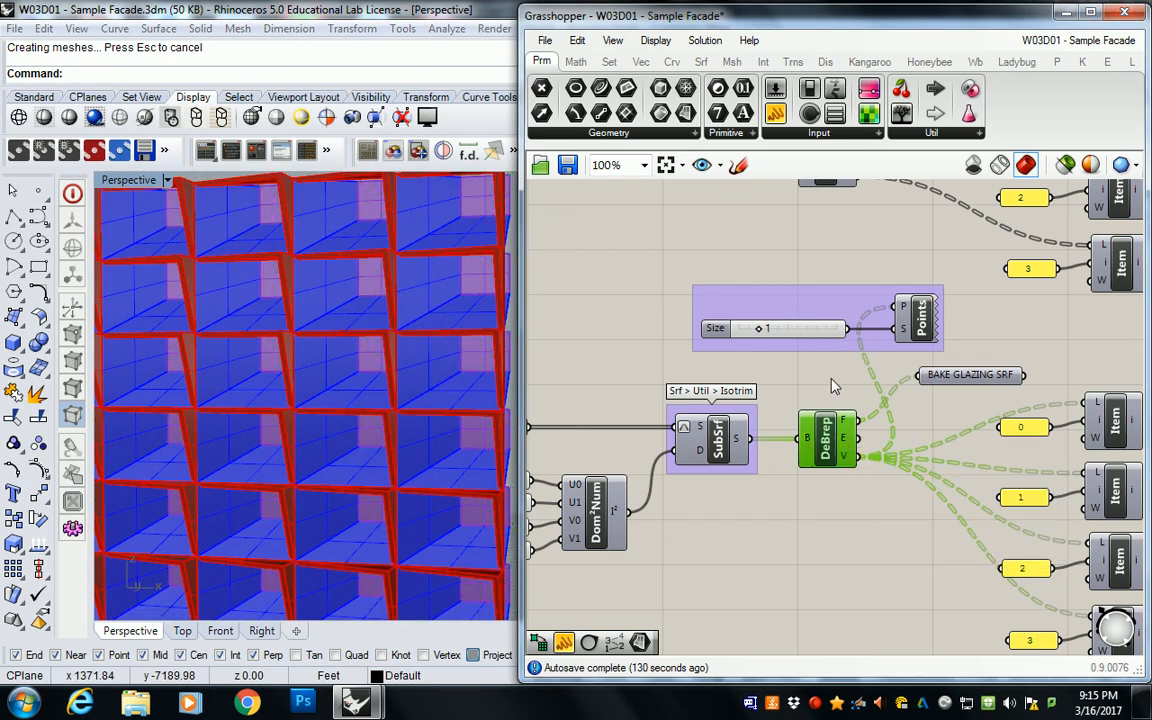
click(850, 365)
Step: Review the 4Point Surface components and bake parameters in the definition, and examine the baked facade in the Perspective viewport
scroll(954, 386, down, 1)
click(965, 381)
right_drag(950, 380, 709, 375)
right_drag(1042, 373, 833, 355)
click(899, 192)
right_drag(896, 184, 926, 257)
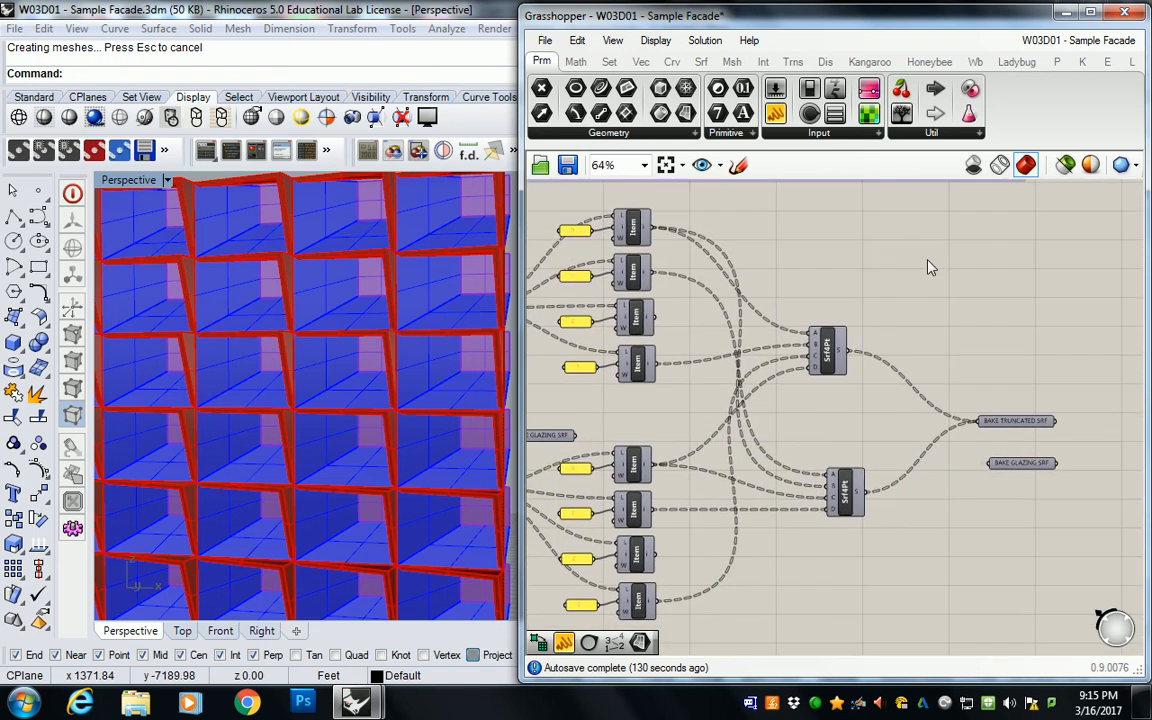
shift+right_drag(390, 354, 484, 320)
scroll(442, 339, down, 5)
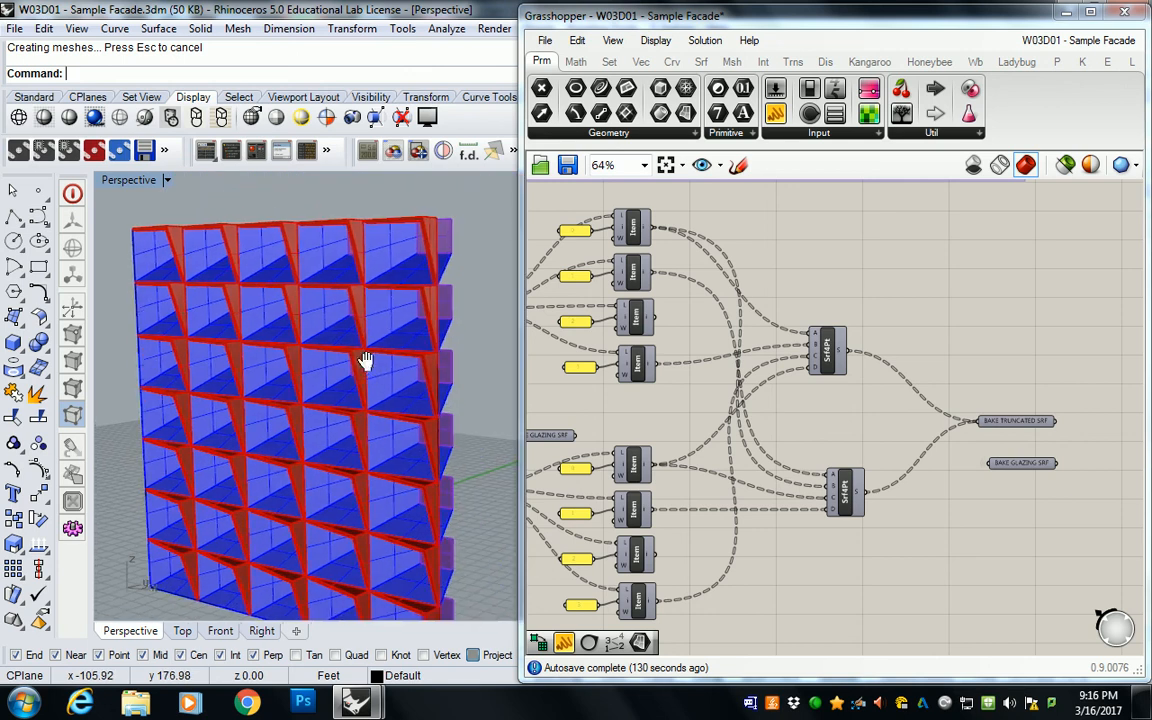
scroll(412, 353, up, 3)
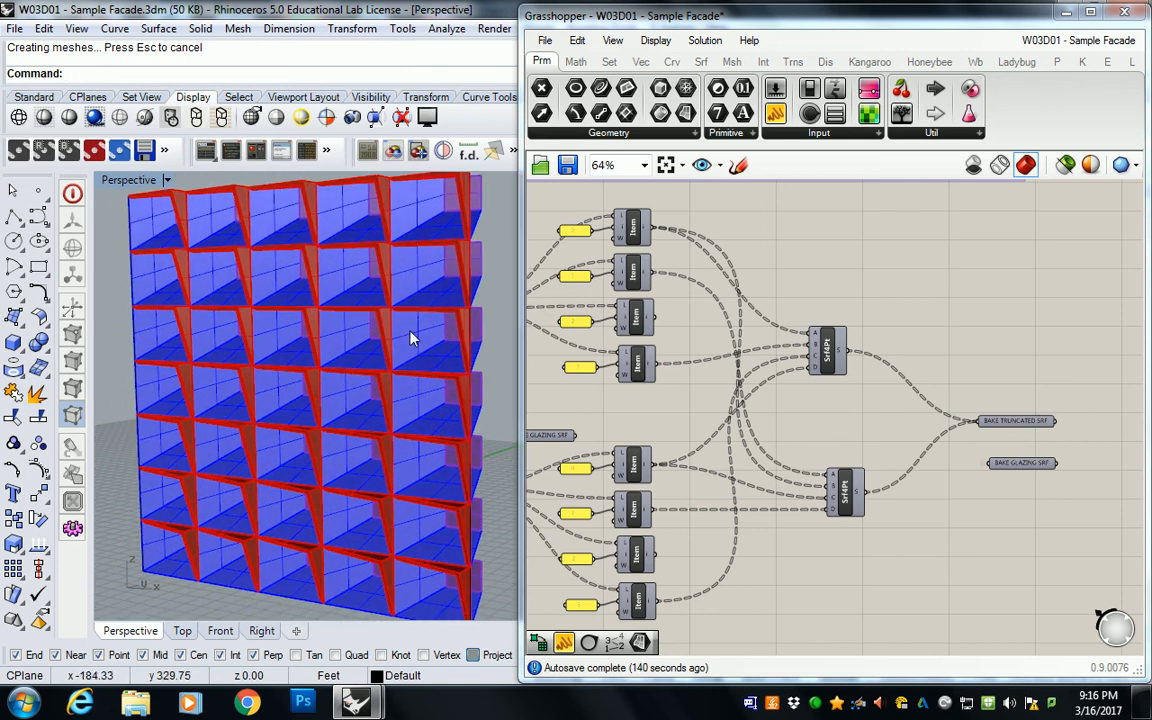